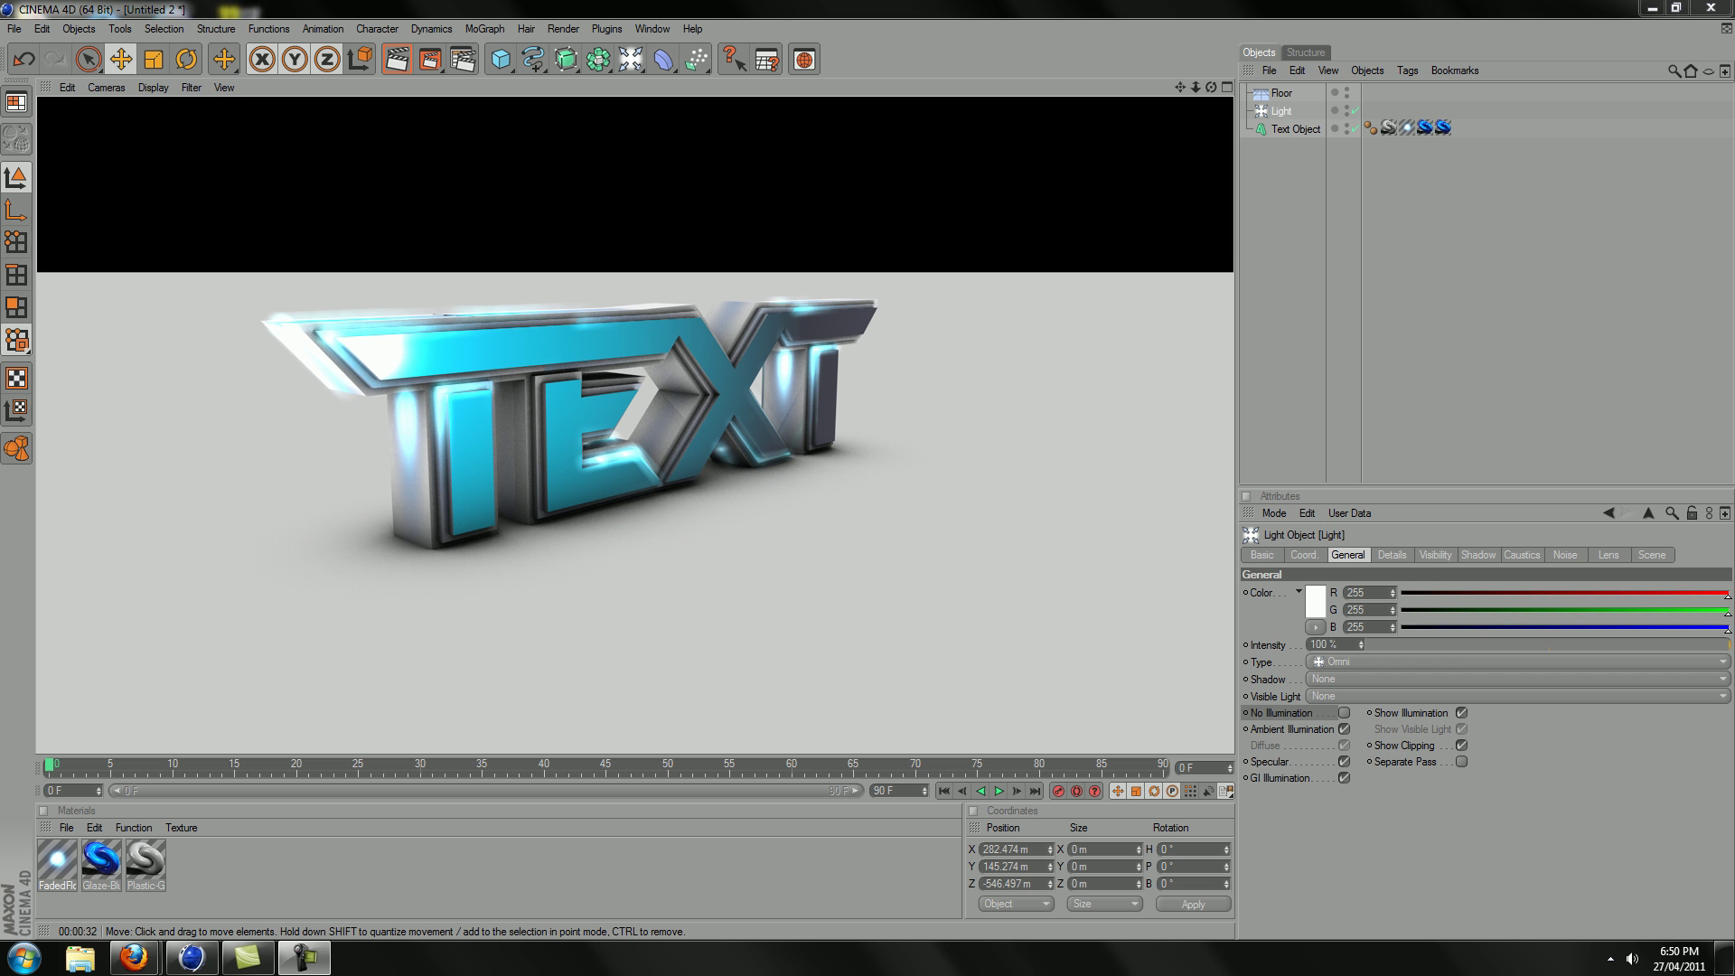
Step: Clear all existing objects from the scene and add a MoGraph text object
left_click_drag(1304, 221, 1287, 84)
key("Delete")
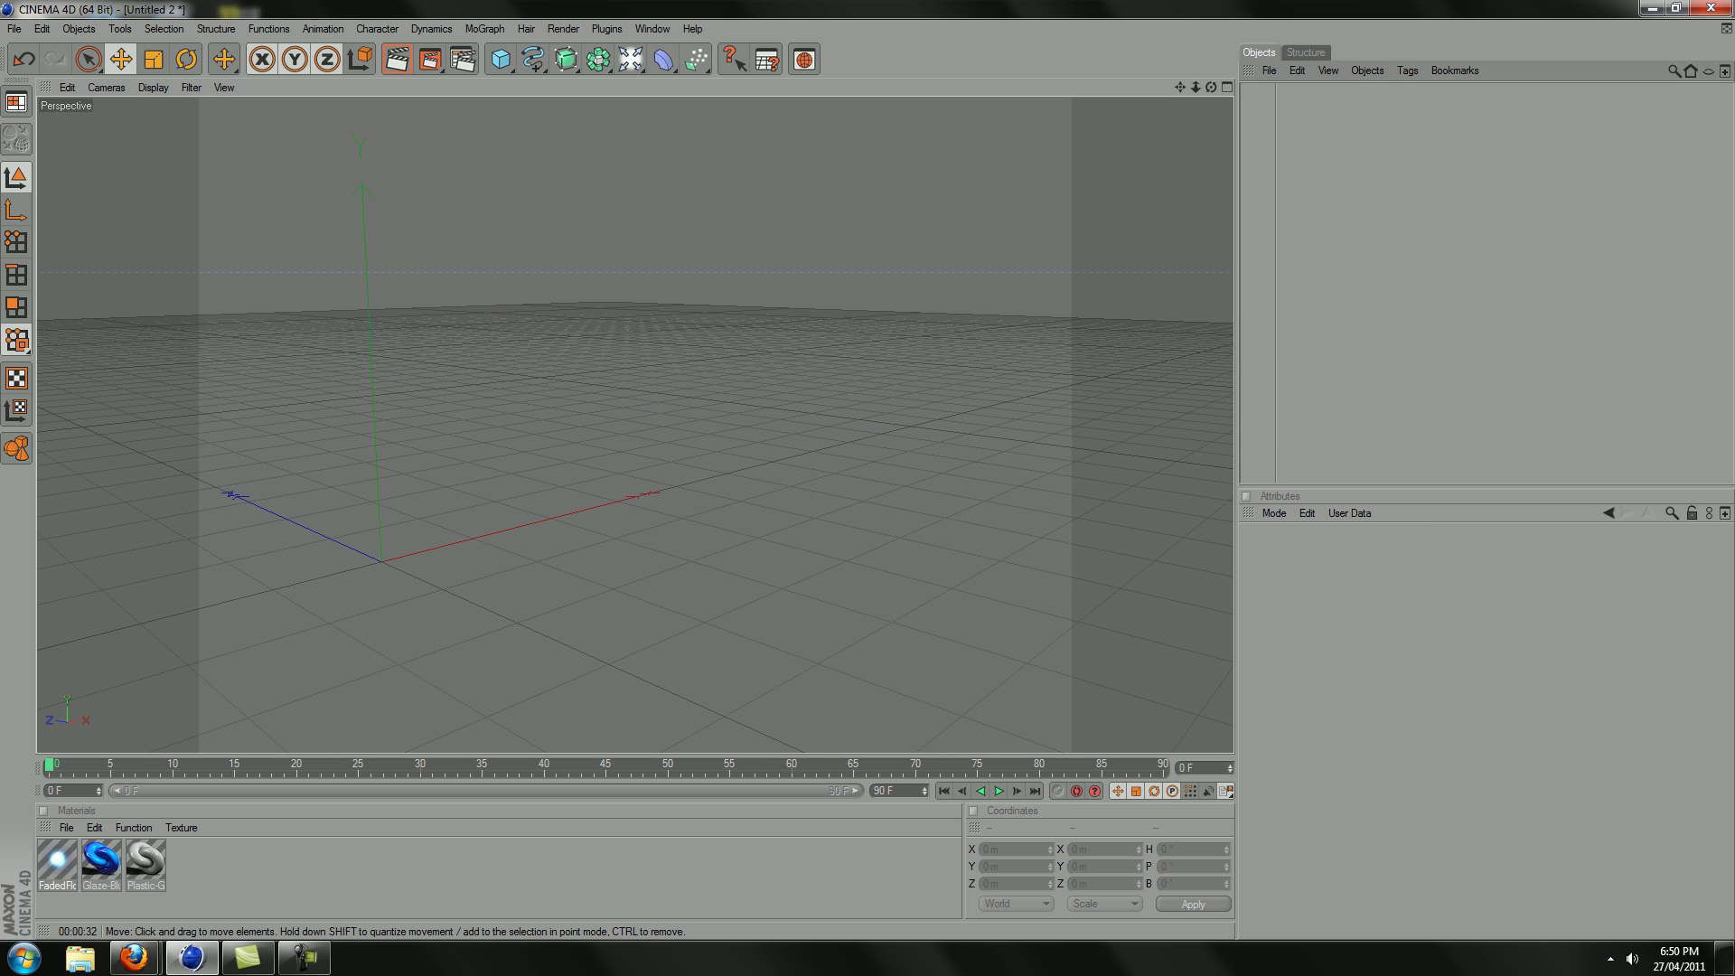
left_click(484, 28)
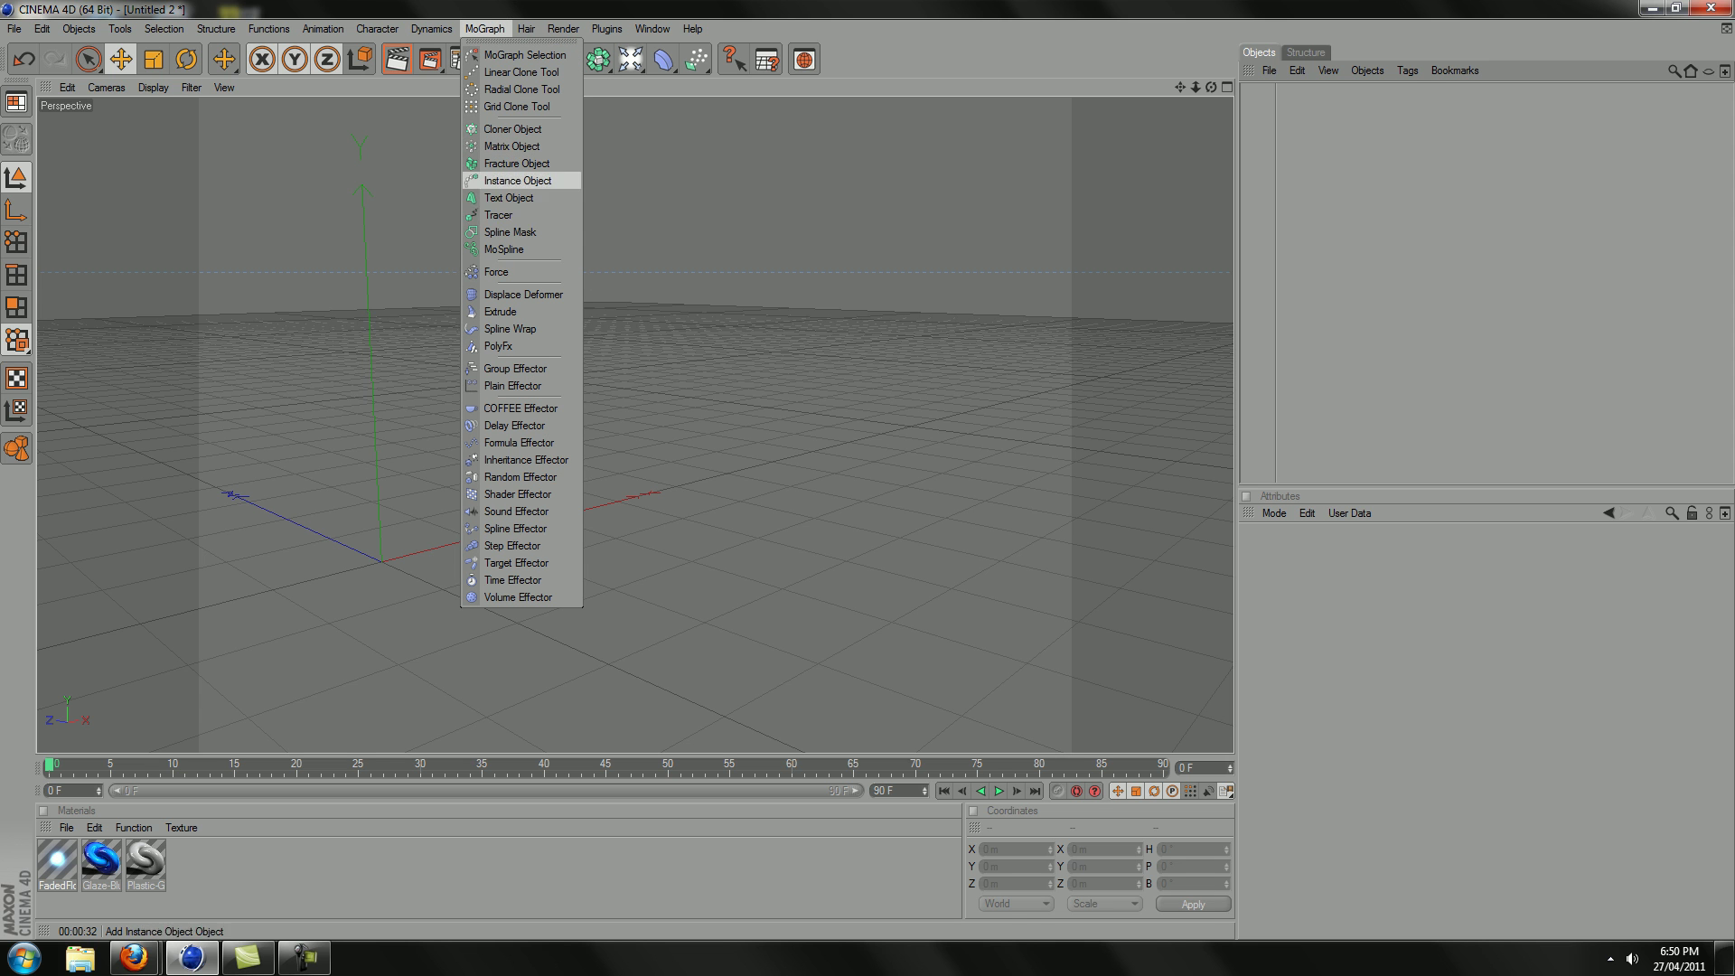
left_click(509, 197)
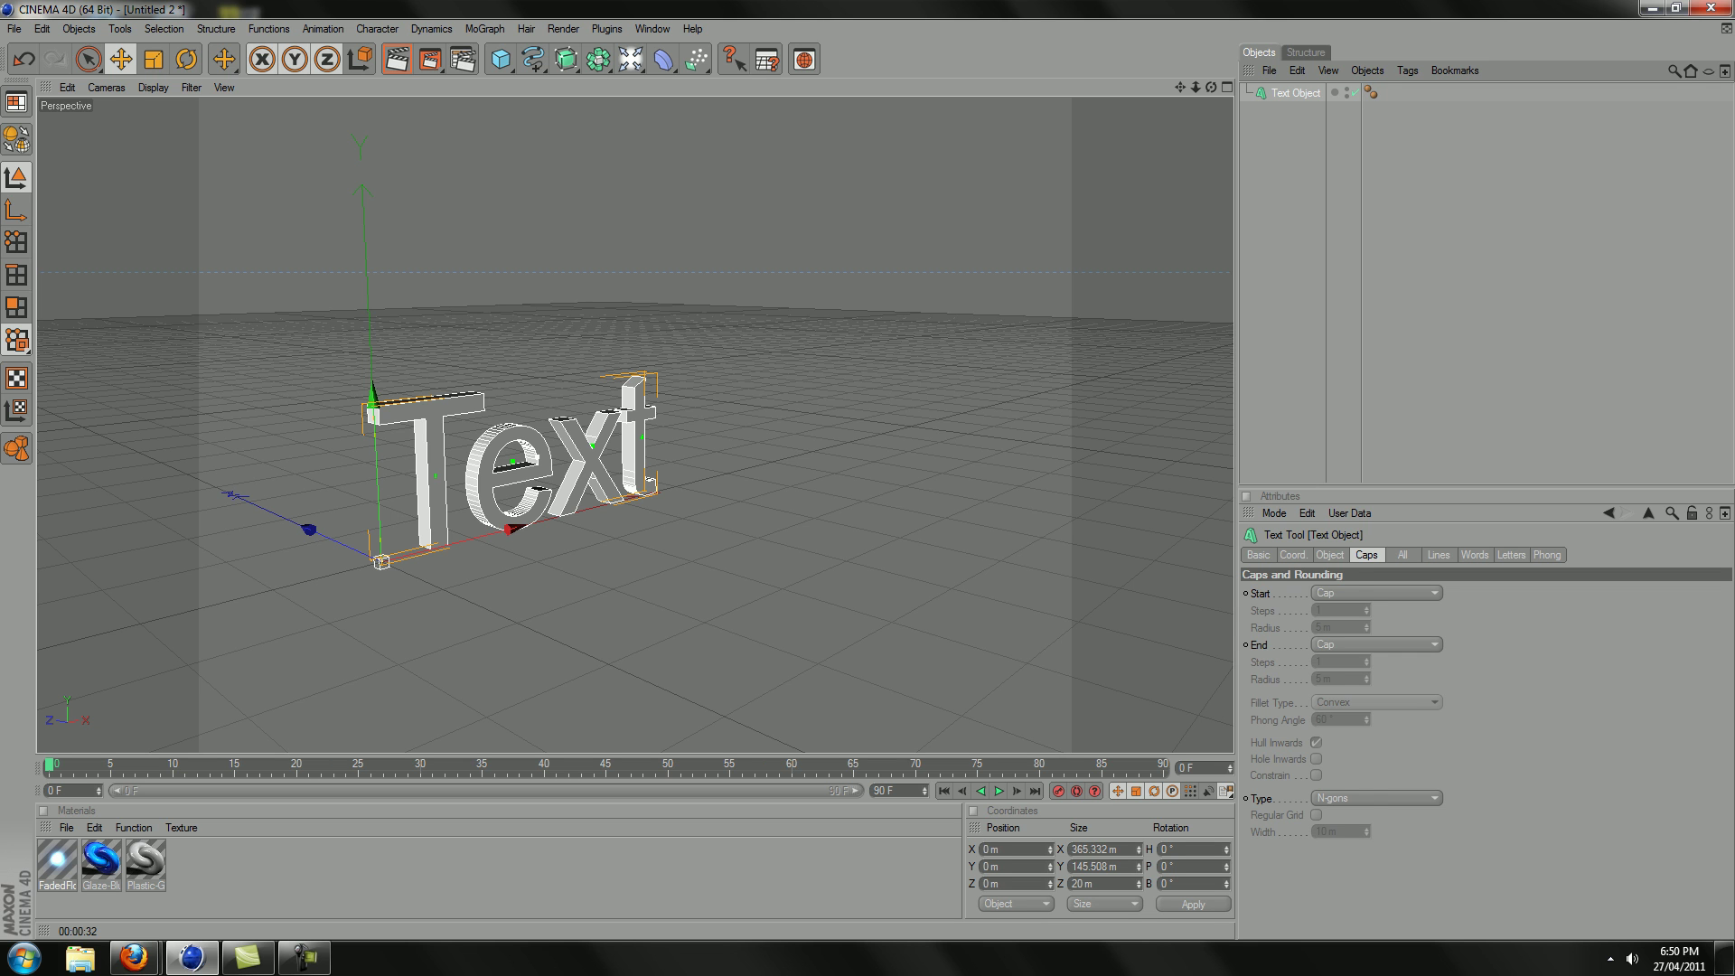
Step: Set the text object's wording to TEXT and its font to Perfect Dark (BRK) Regular
left_click(1330, 555)
left_click_drag(1280, 646, 1231, 630)
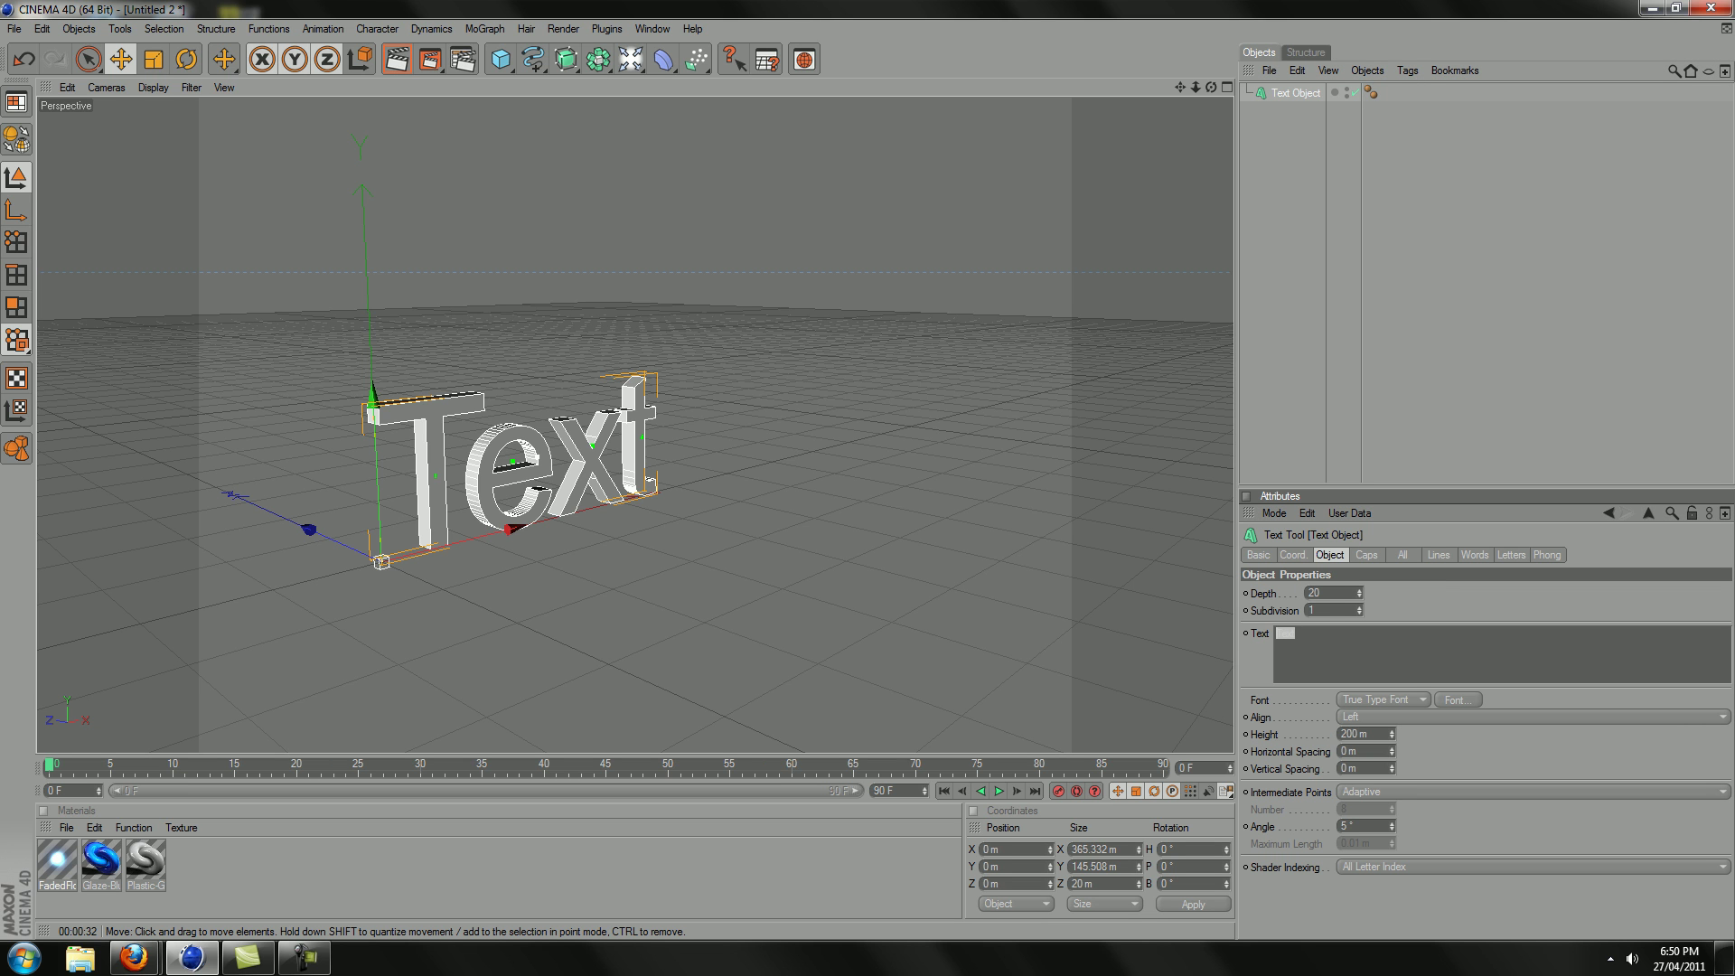
type("TEXT")
left_click(1458, 699)
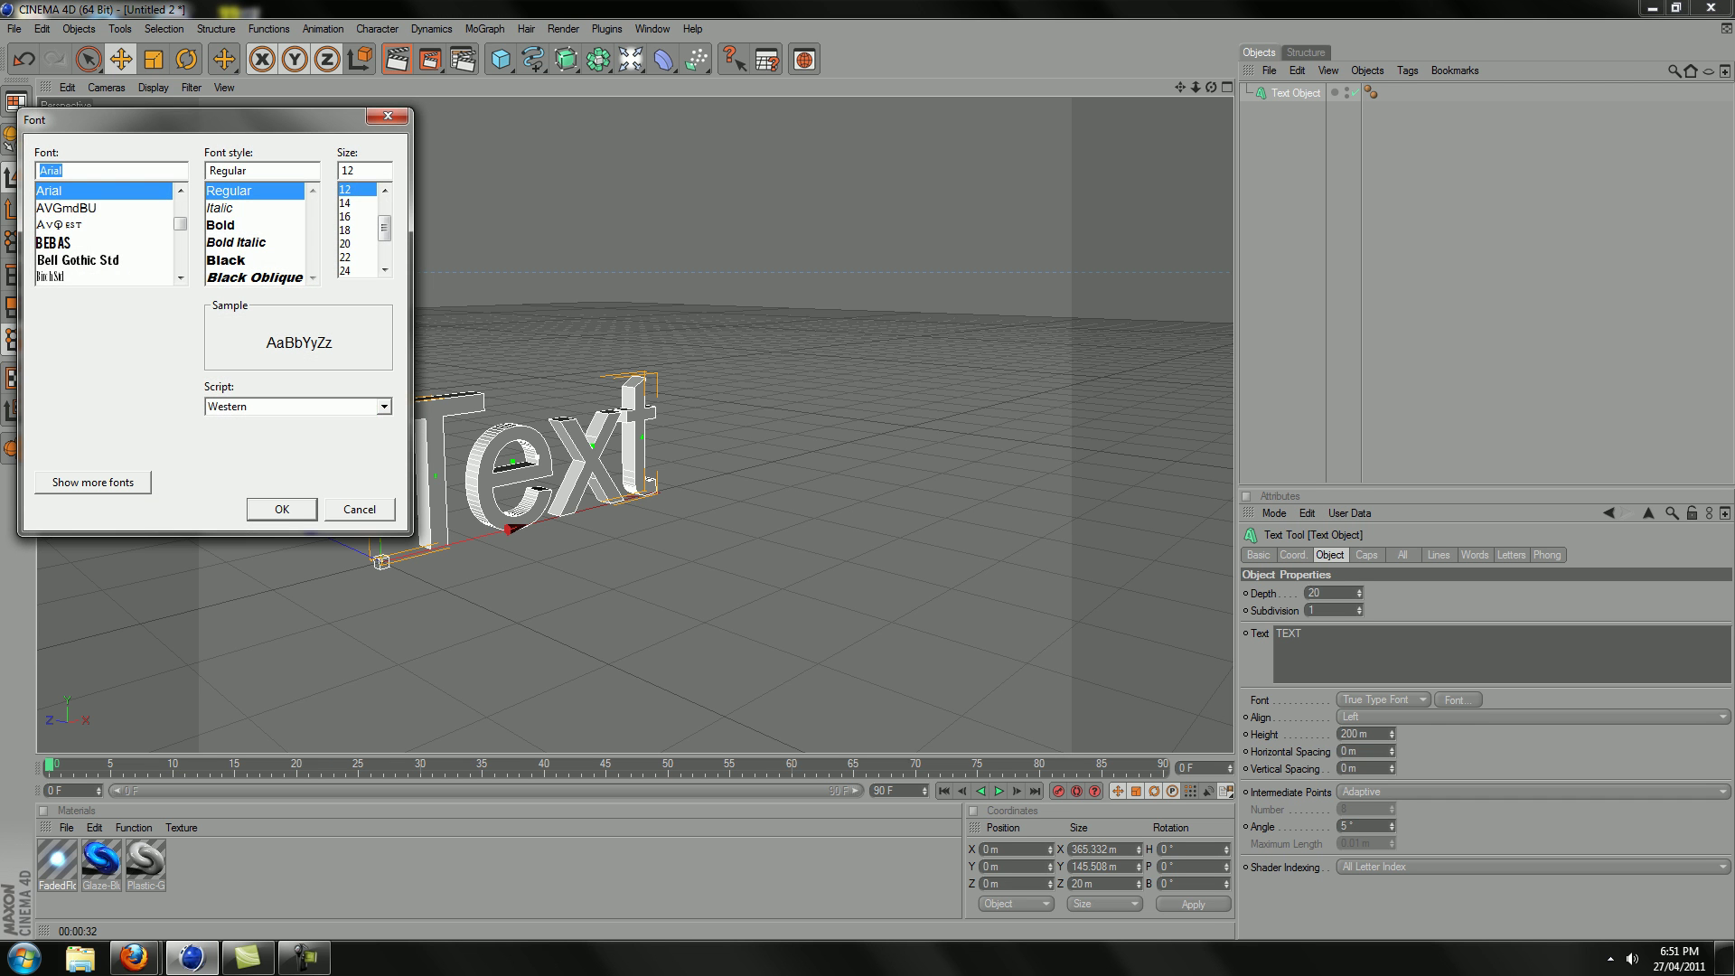
scroll(104, 234, "down", 10)
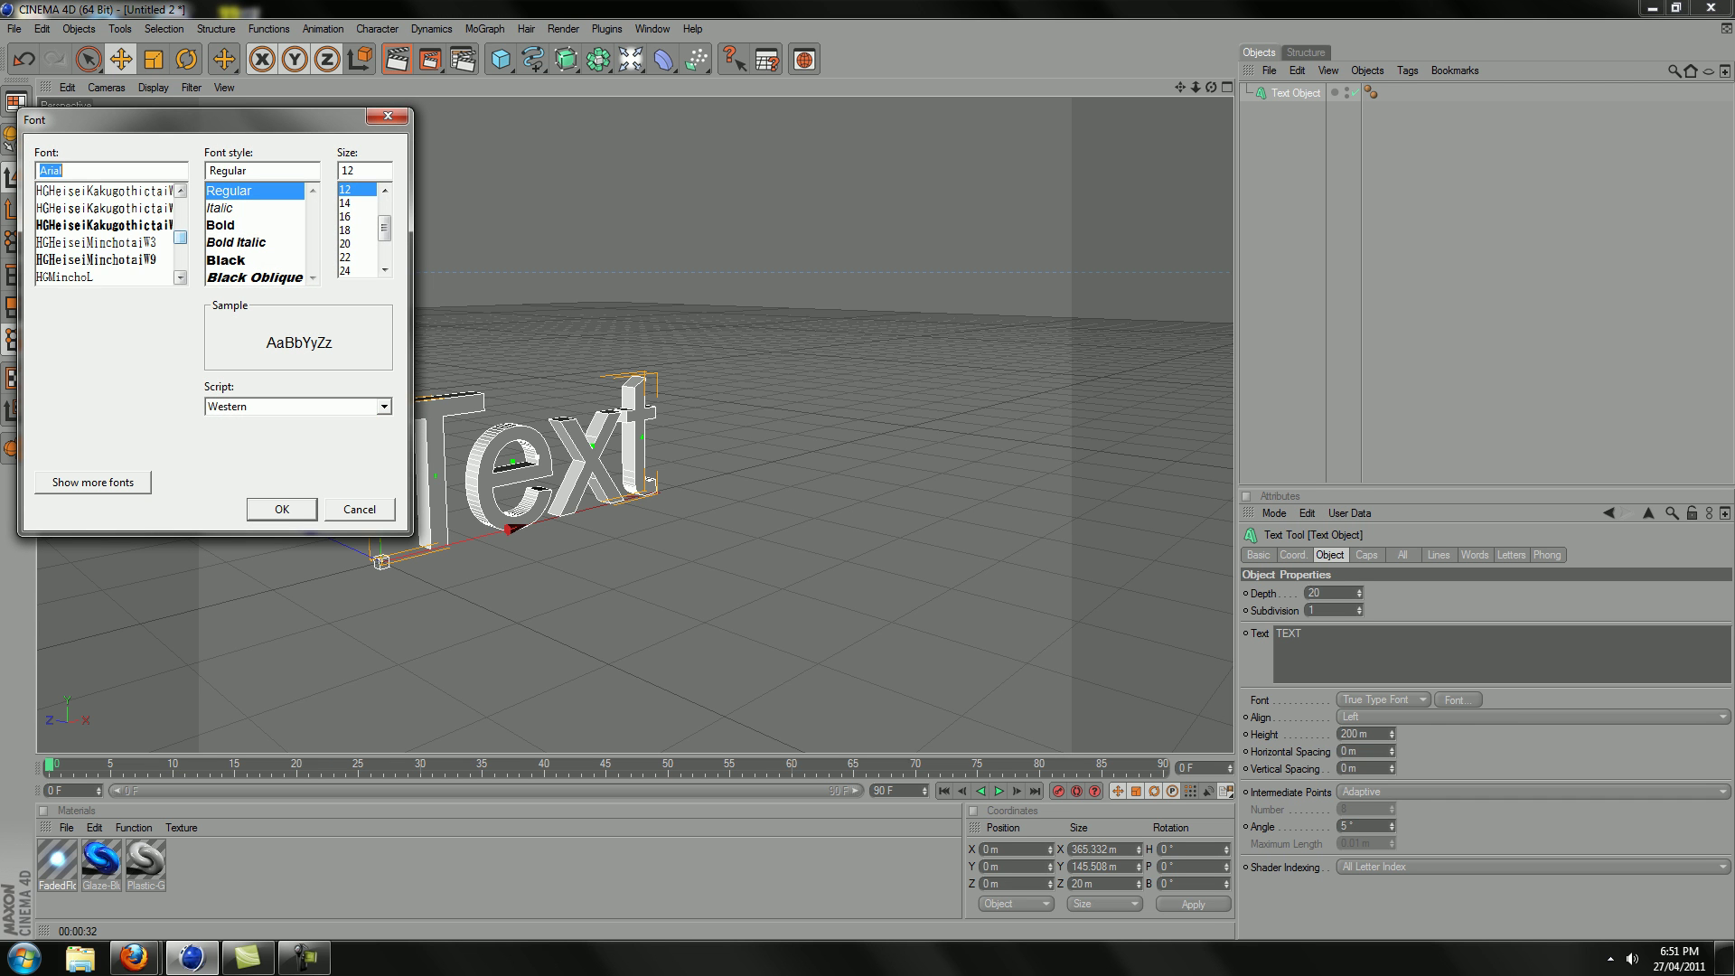
scroll(104, 234, "down", 10)
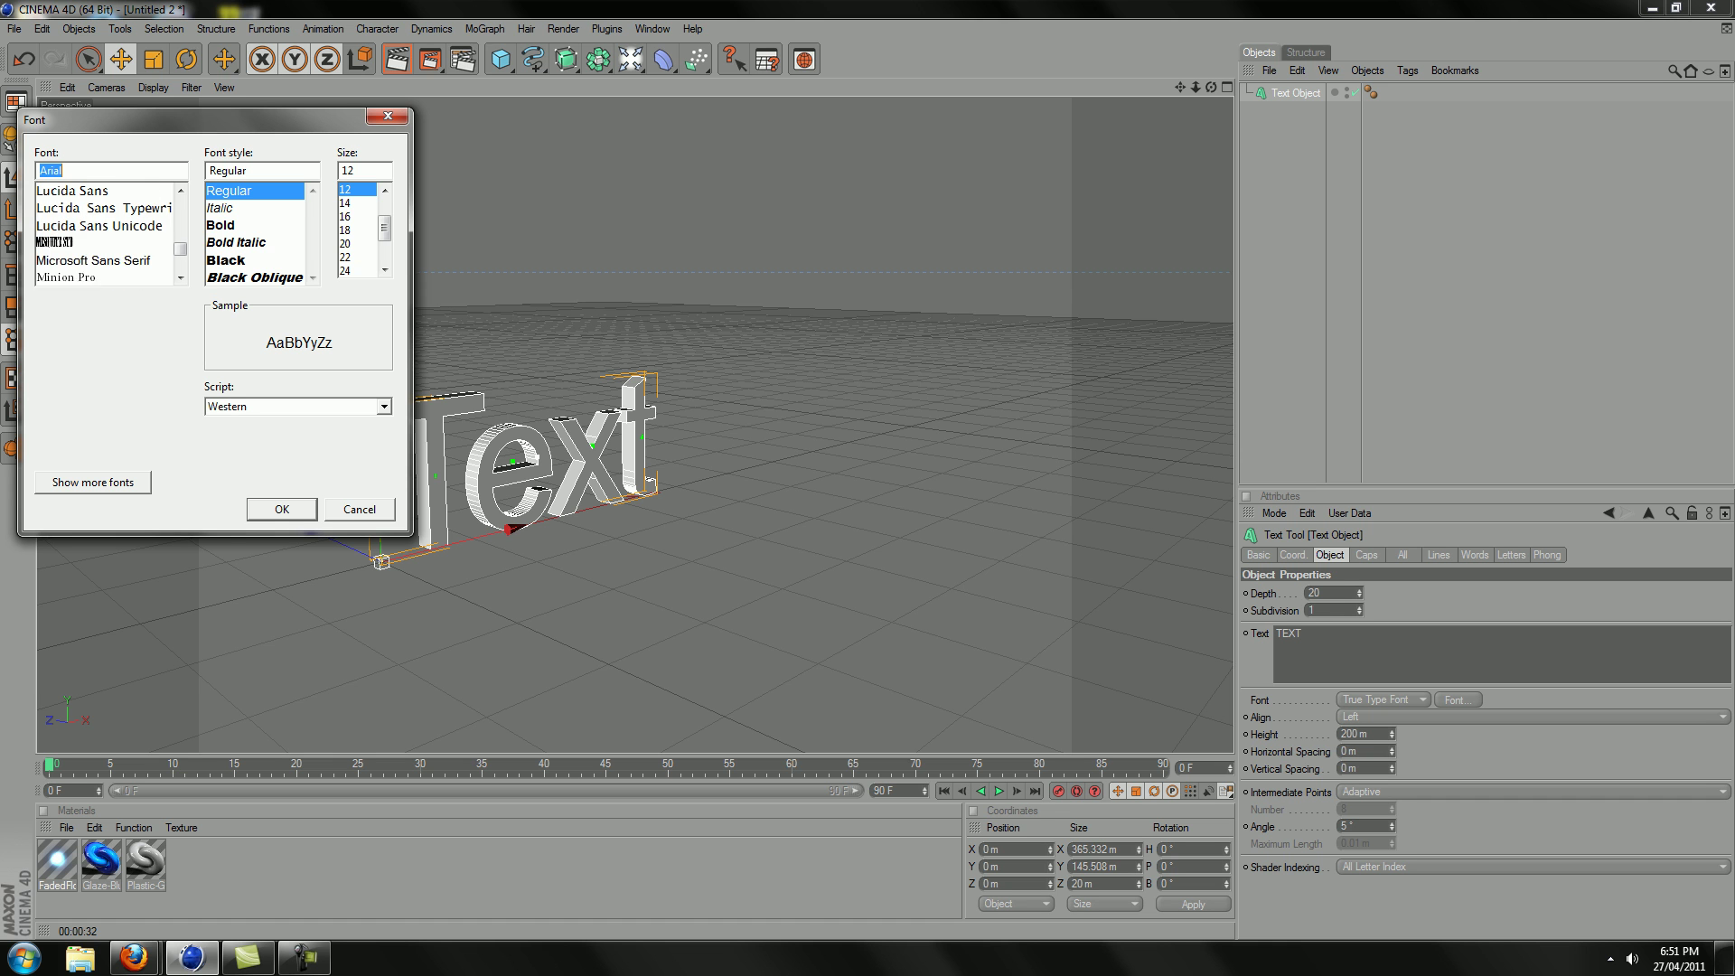
scroll(104, 234, "down", 1)
left_click(104, 242)
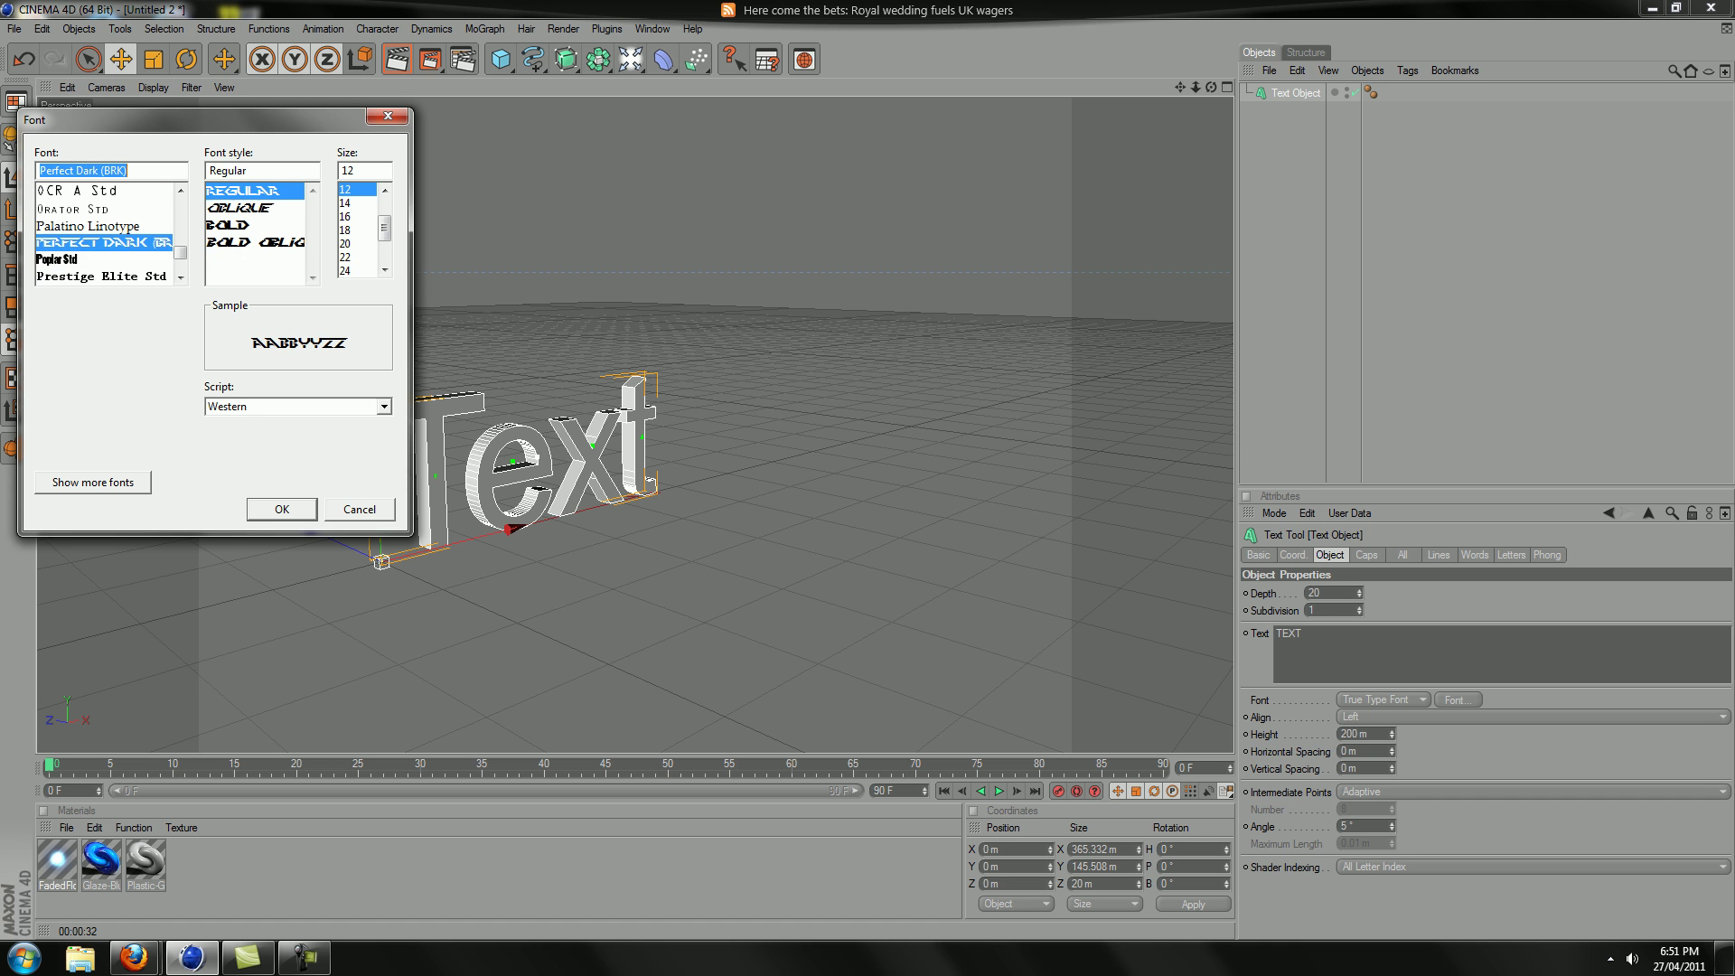
left_click(282, 510)
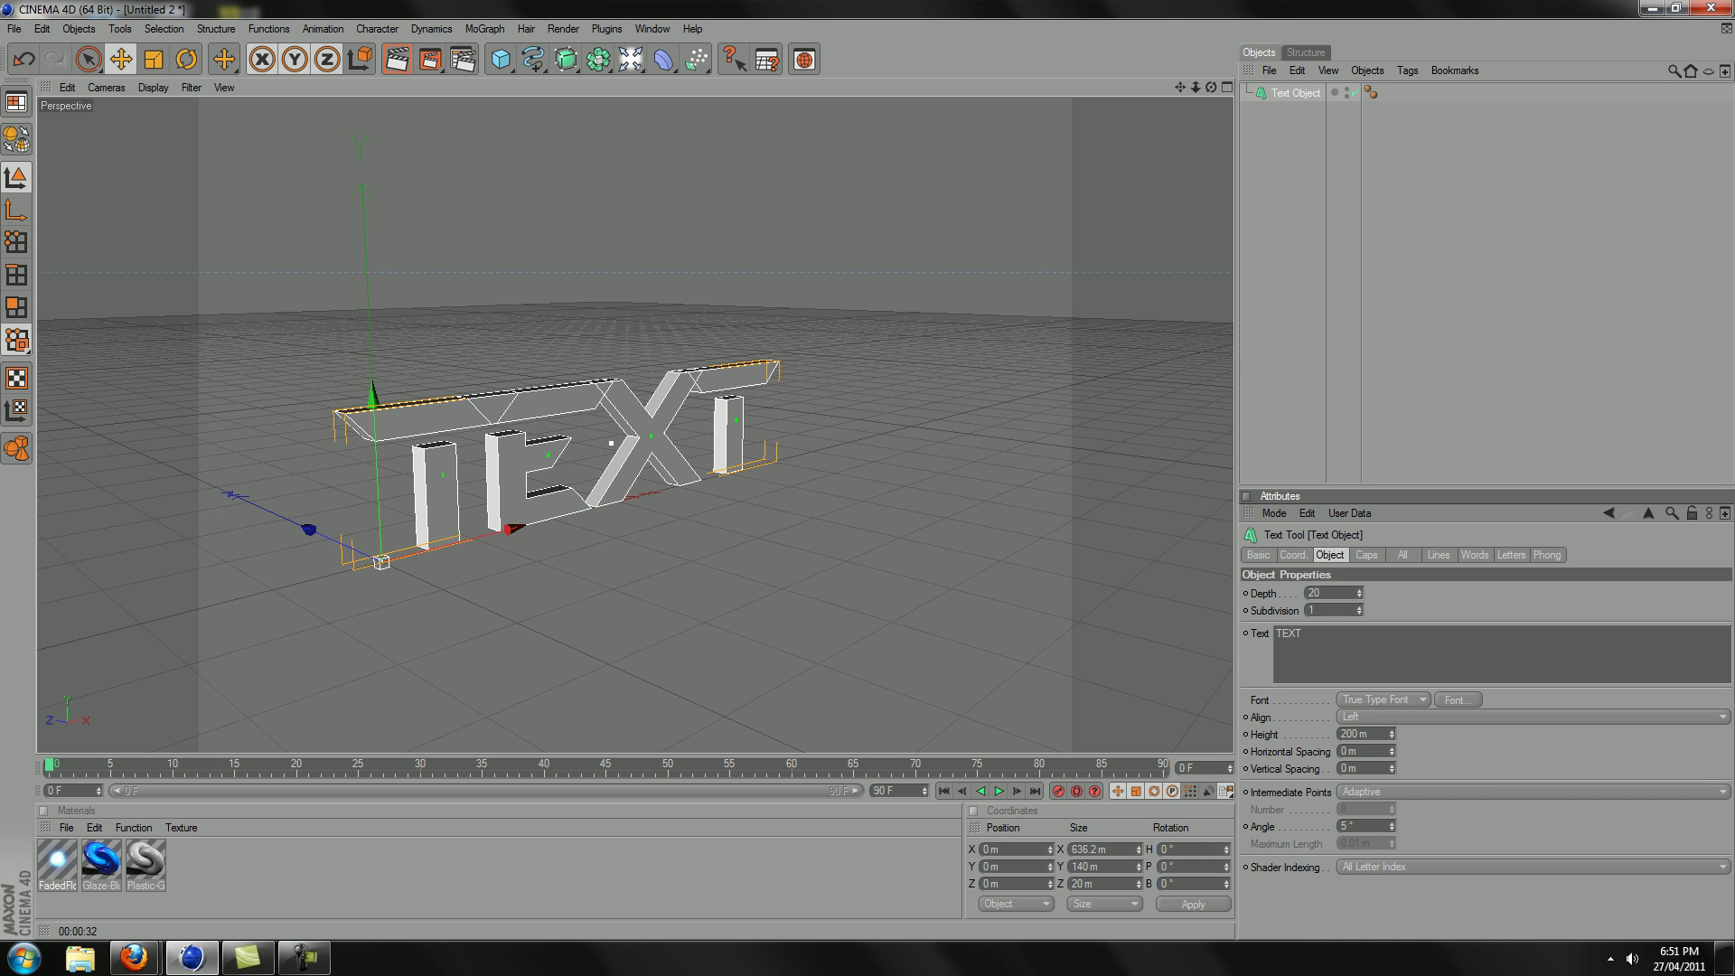
Step: Set the text object's depth to 70 and its height to 329 m
left_click_drag(1360, 593, 1360, 539)
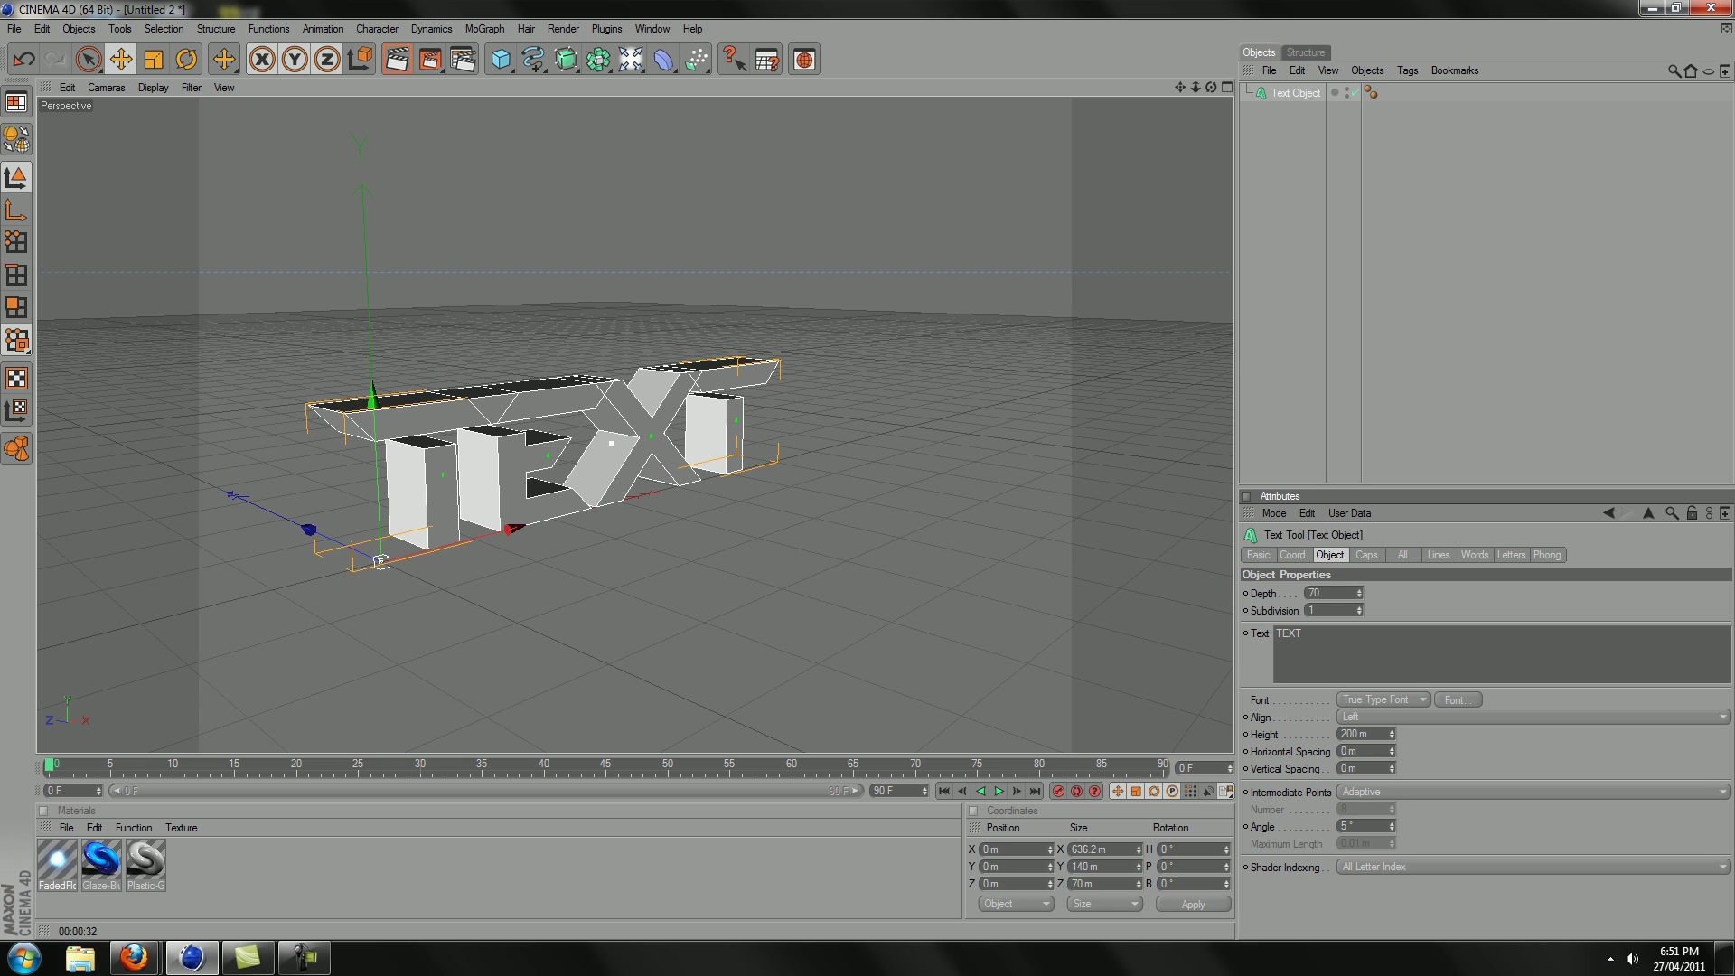
mouse_move(1392, 734)
left_mouse_down()
mouse_move(1392, 537)
mouse_move(1392, 724)
left_mouse_up()
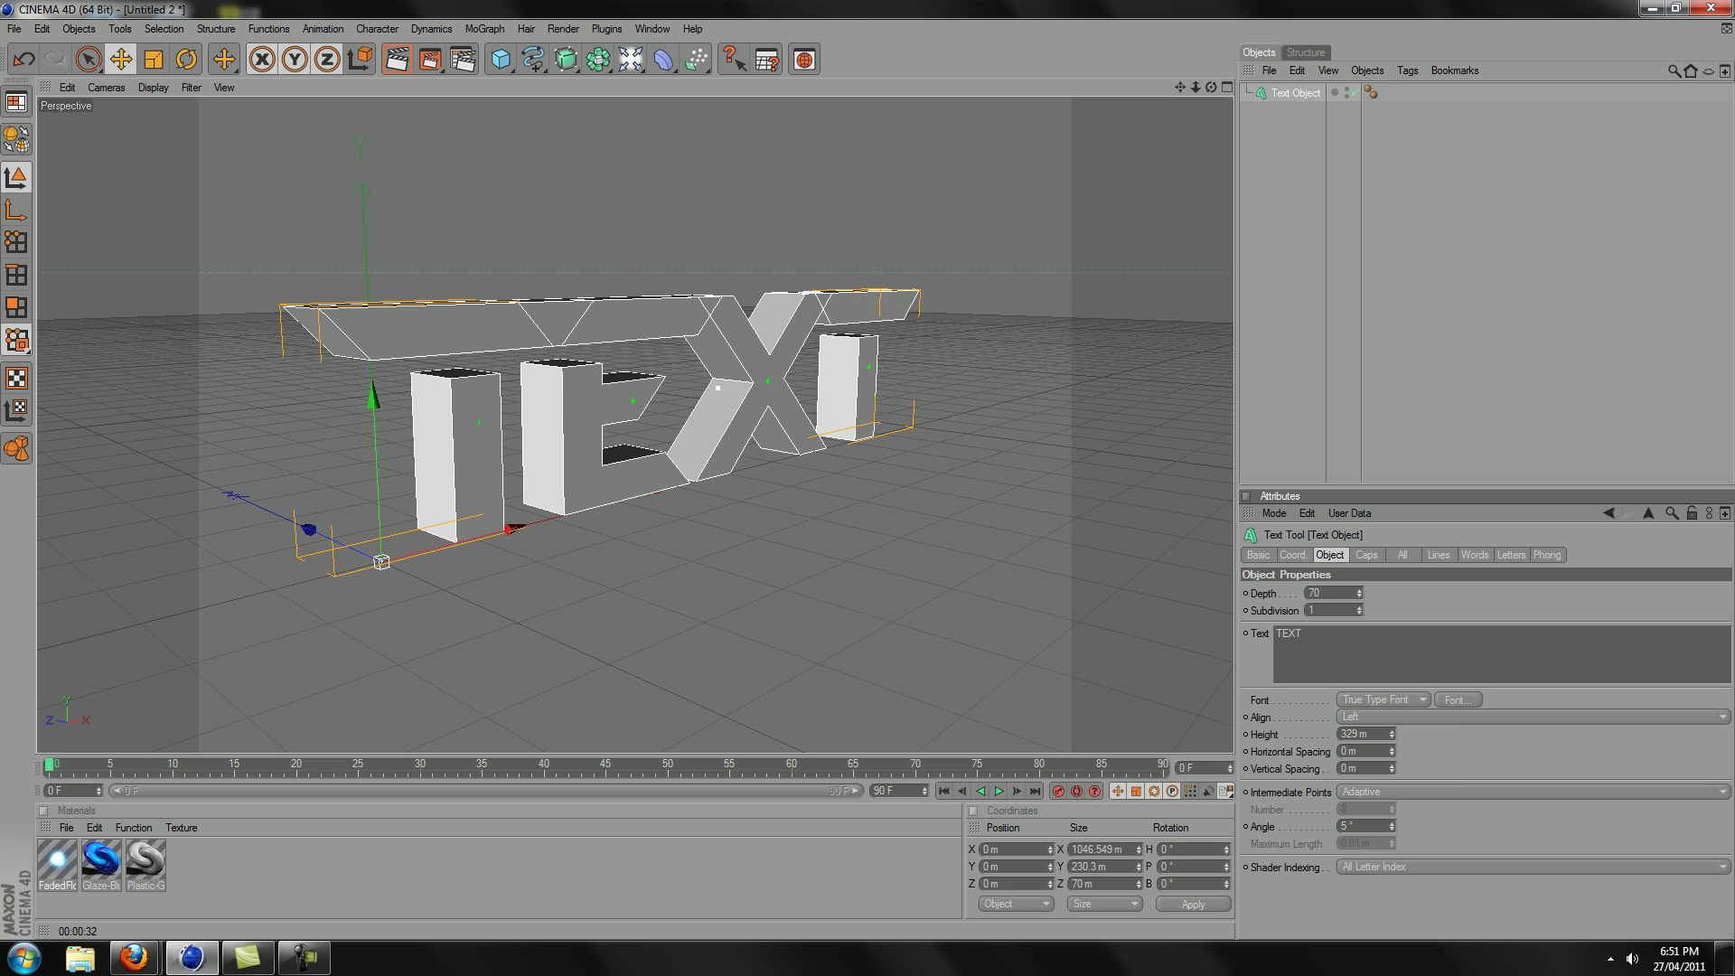
Step: Change both the start and end caps of the text to Fillet Cap
left_click(1366, 555)
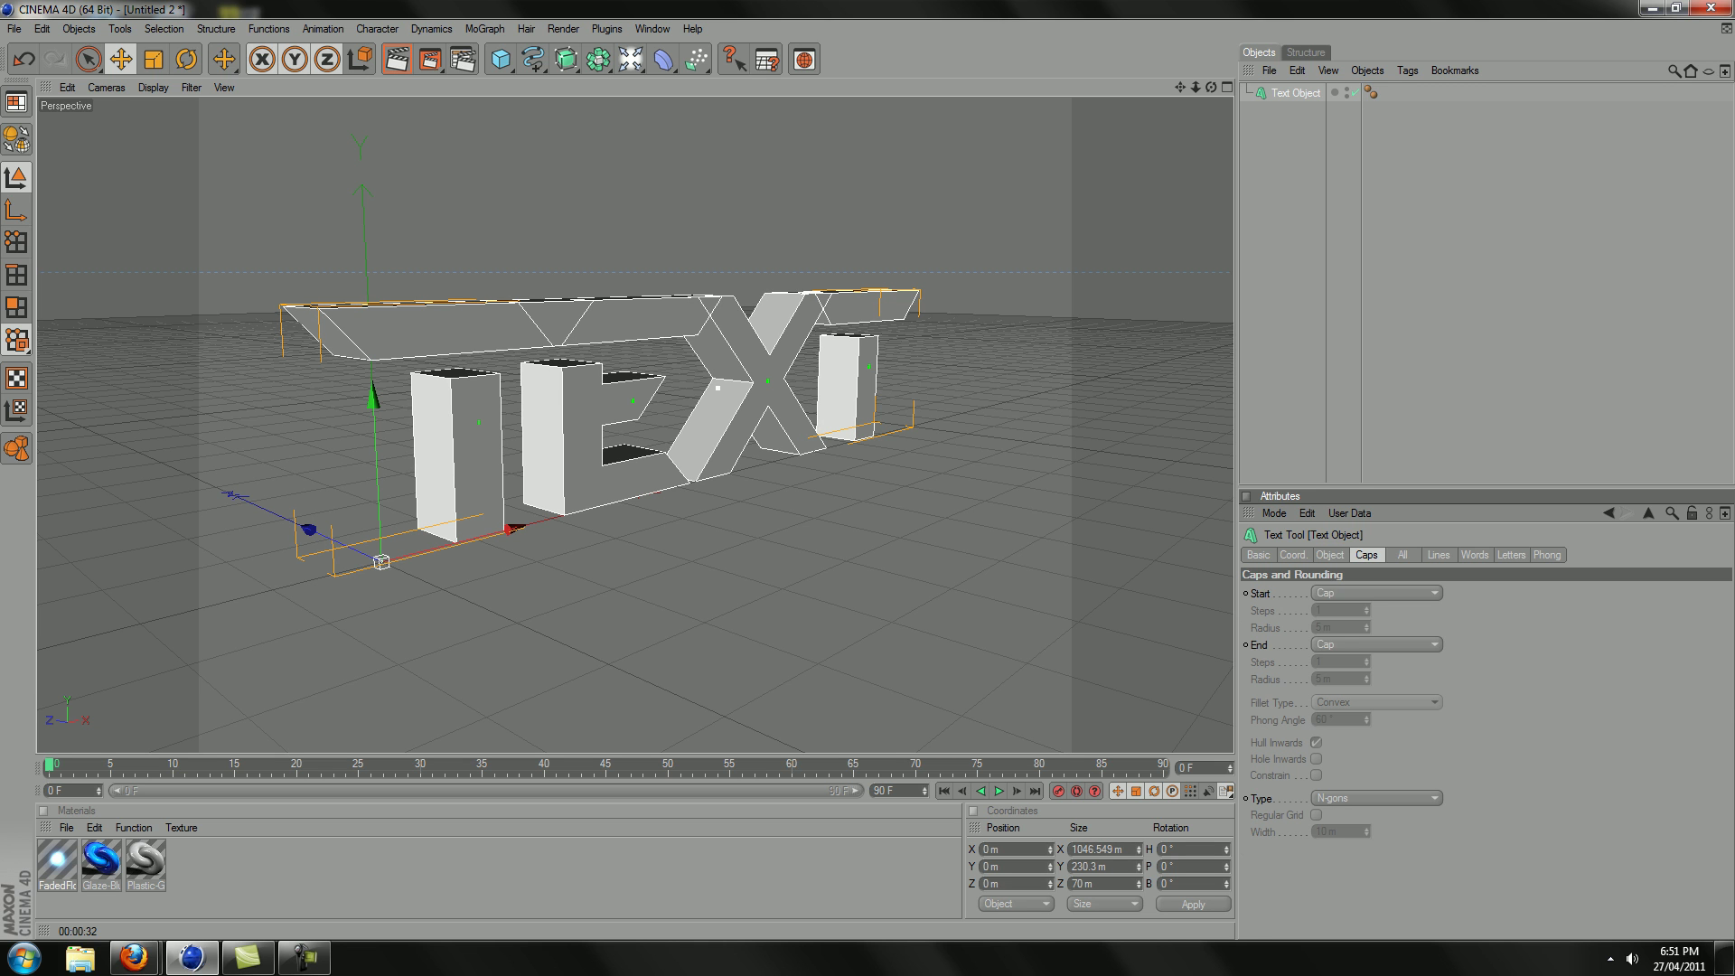
left_click(1377, 593)
left_click(1338, 662)
left_click(1377, 645)
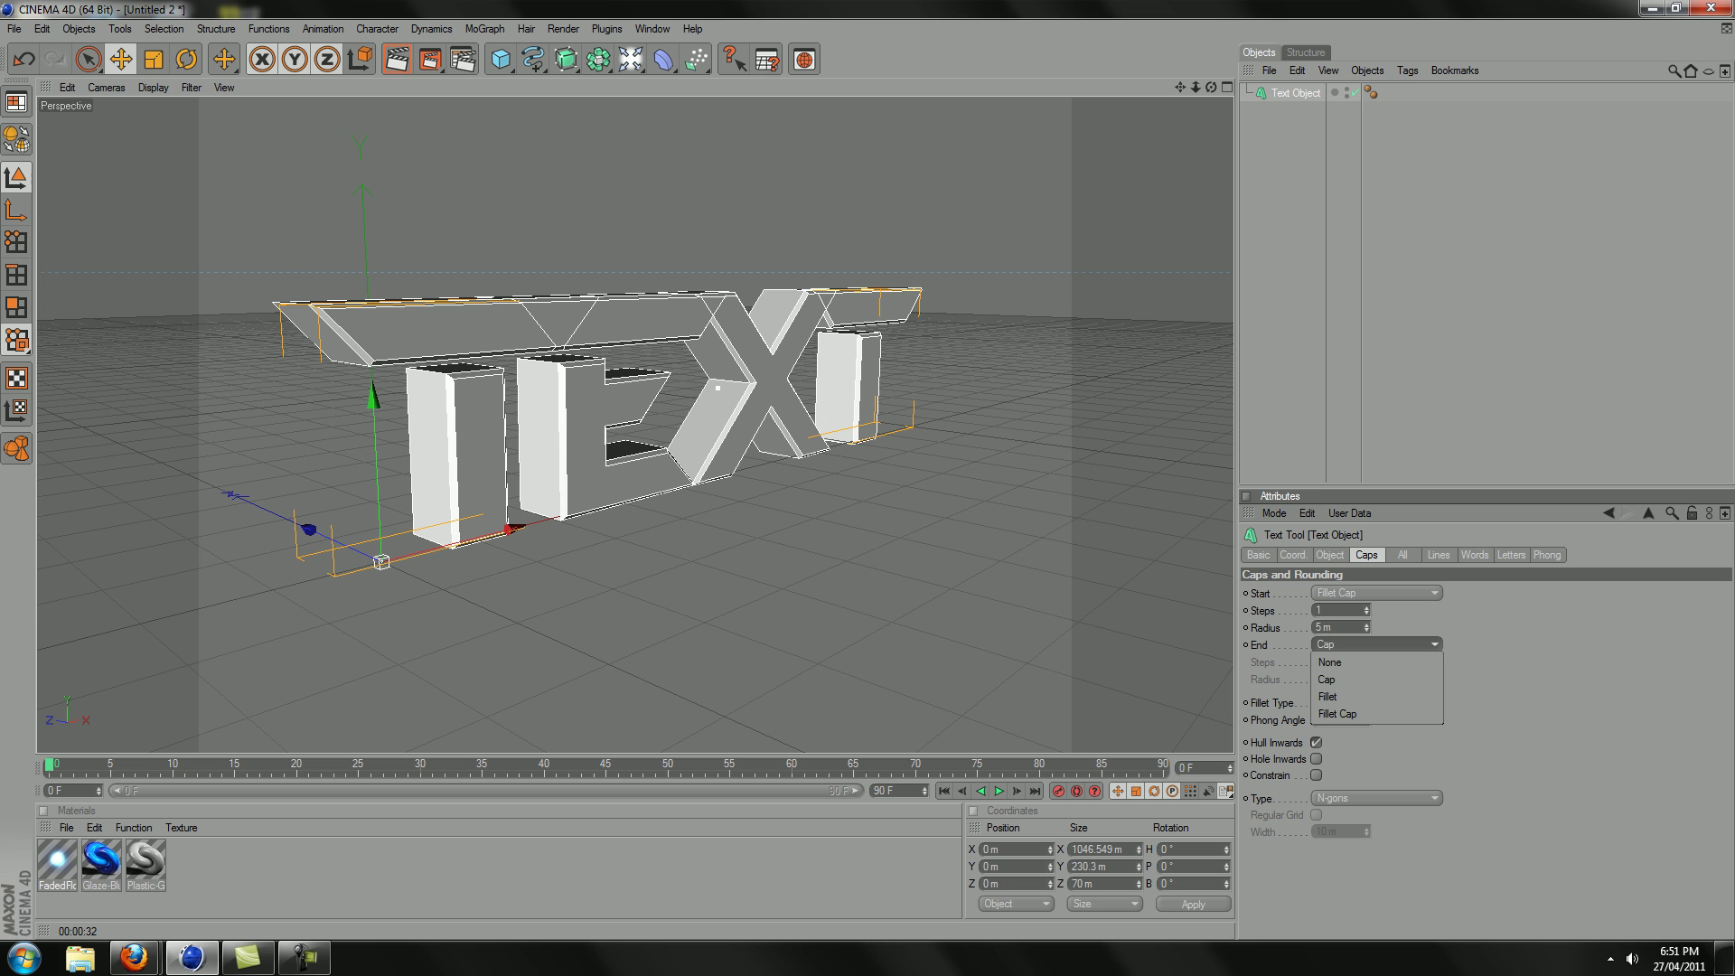
left_click(1338, 714)
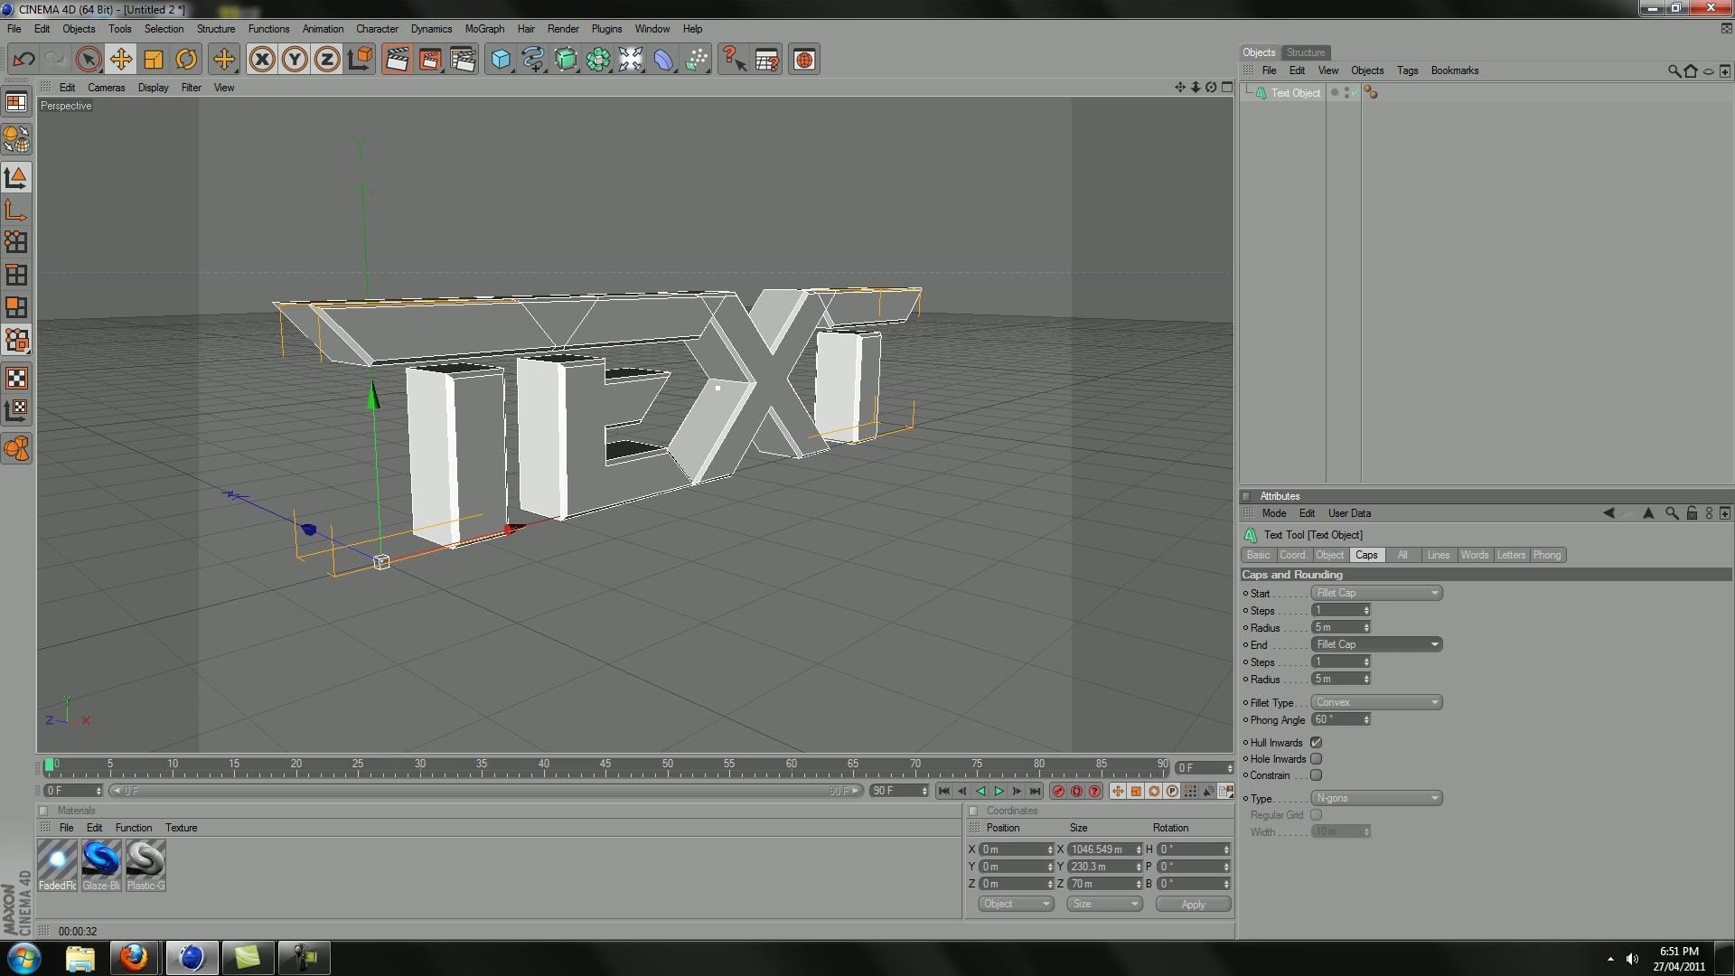
Step: Set the start and end fillet radius to 15 m and the fillet type to 2 Steps
left_click_drag(1367, 627, 1366, 594)
left_click_drag(1367, 678, 1366, 660)
left_click(1376, 702)
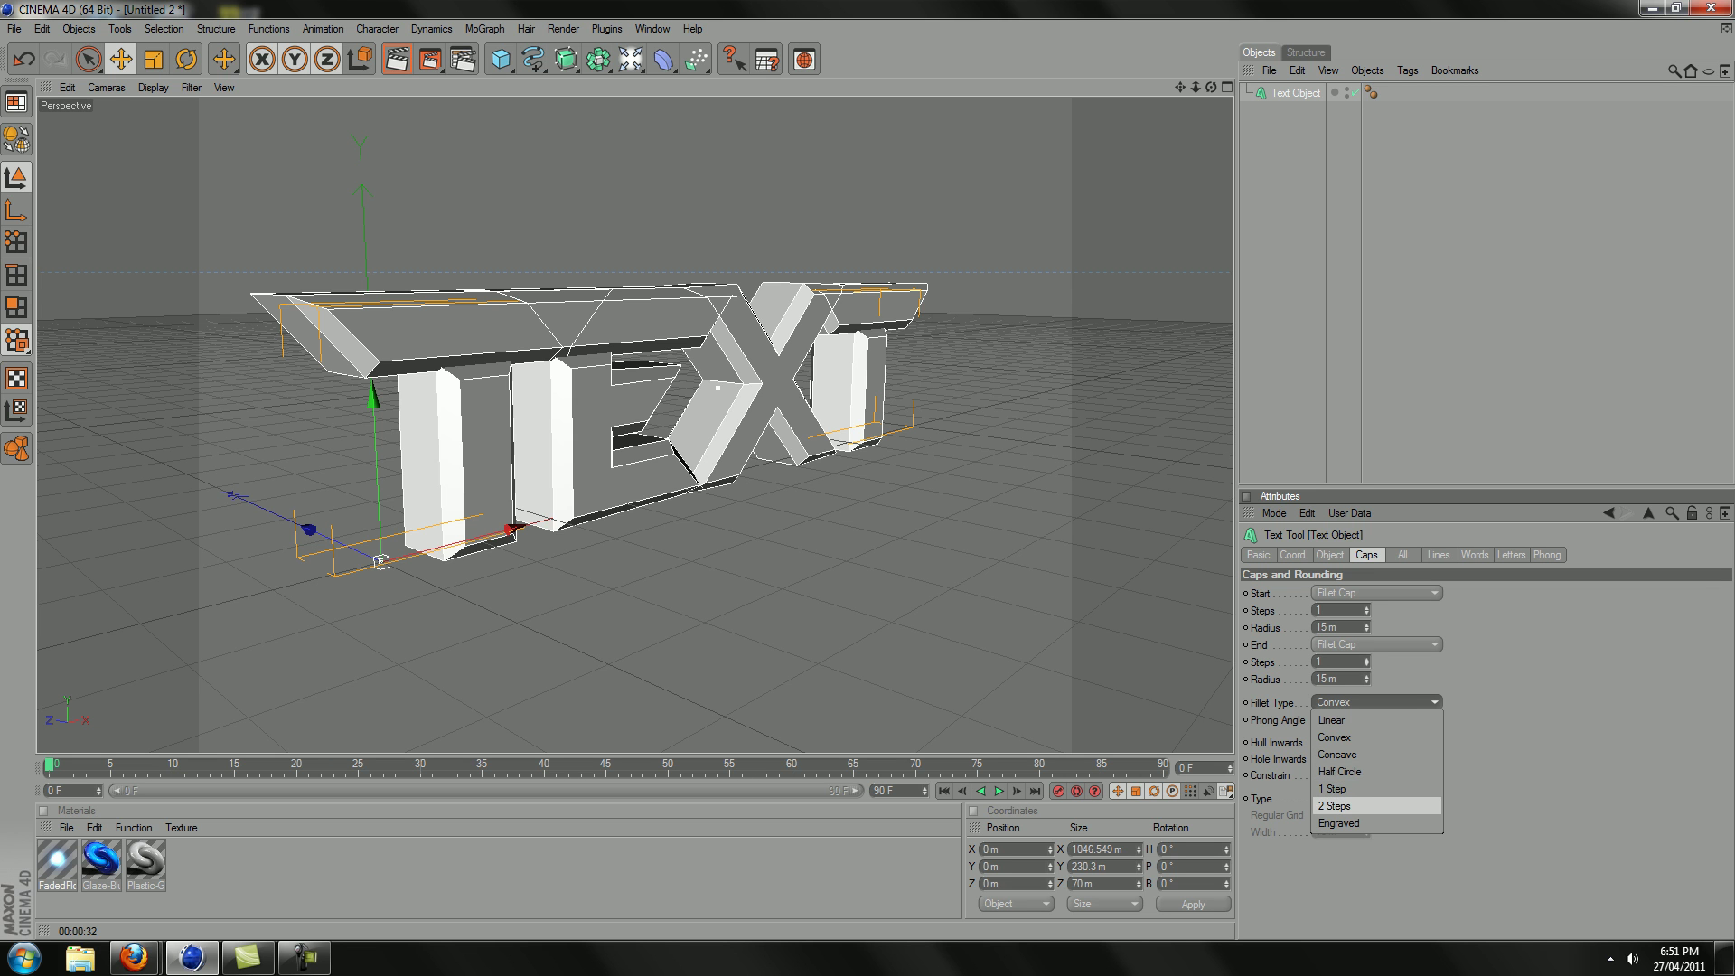
left_click(1346, 805)
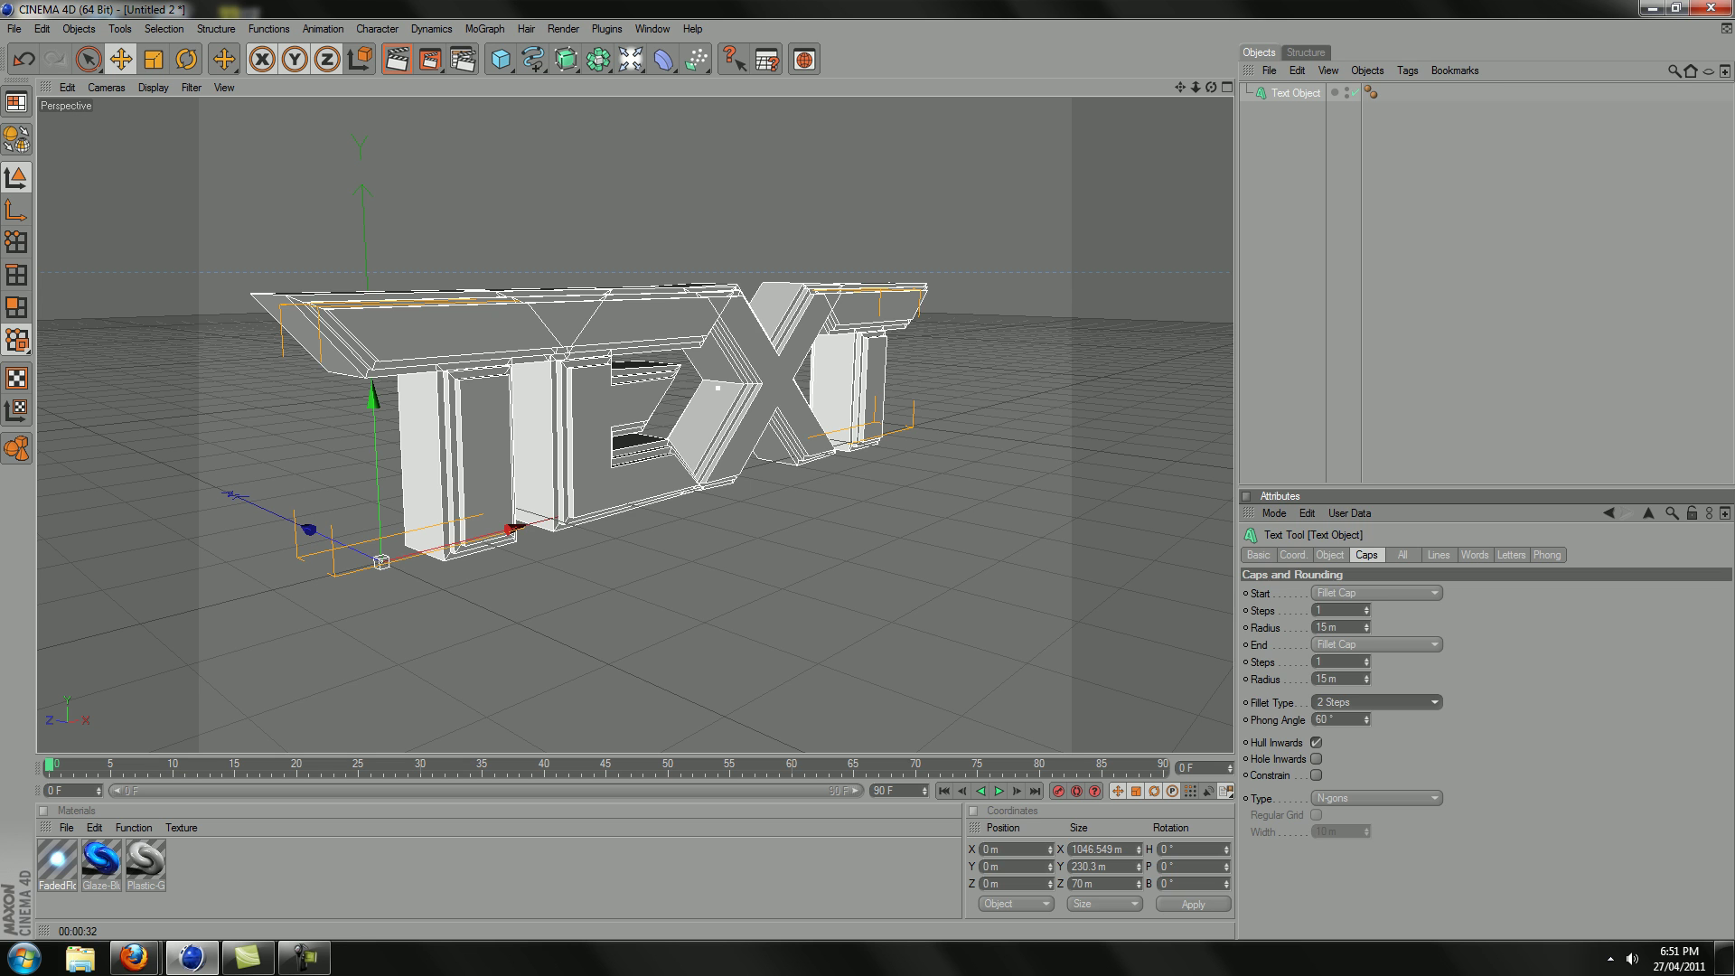
left_click(1464, 290)
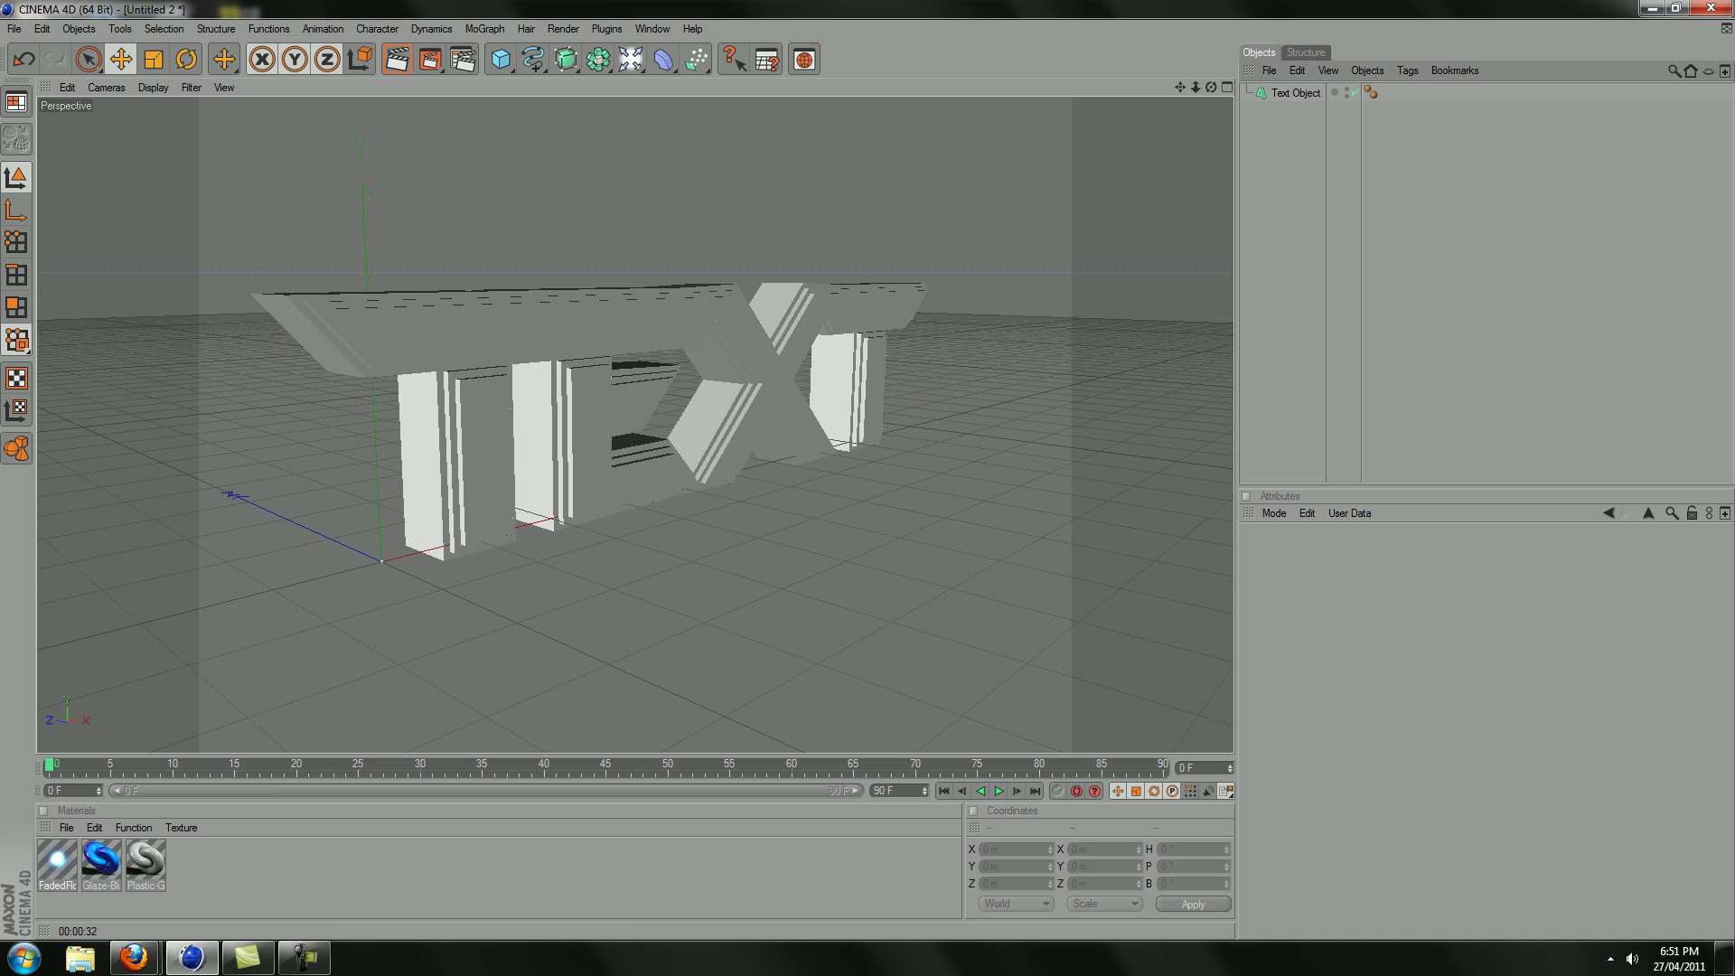
Step: Delete the three existing materials and load the Glaze-Blue preset from the Broadcast Edition glossy materials
left_click_drag(186, 850, 38, 842)
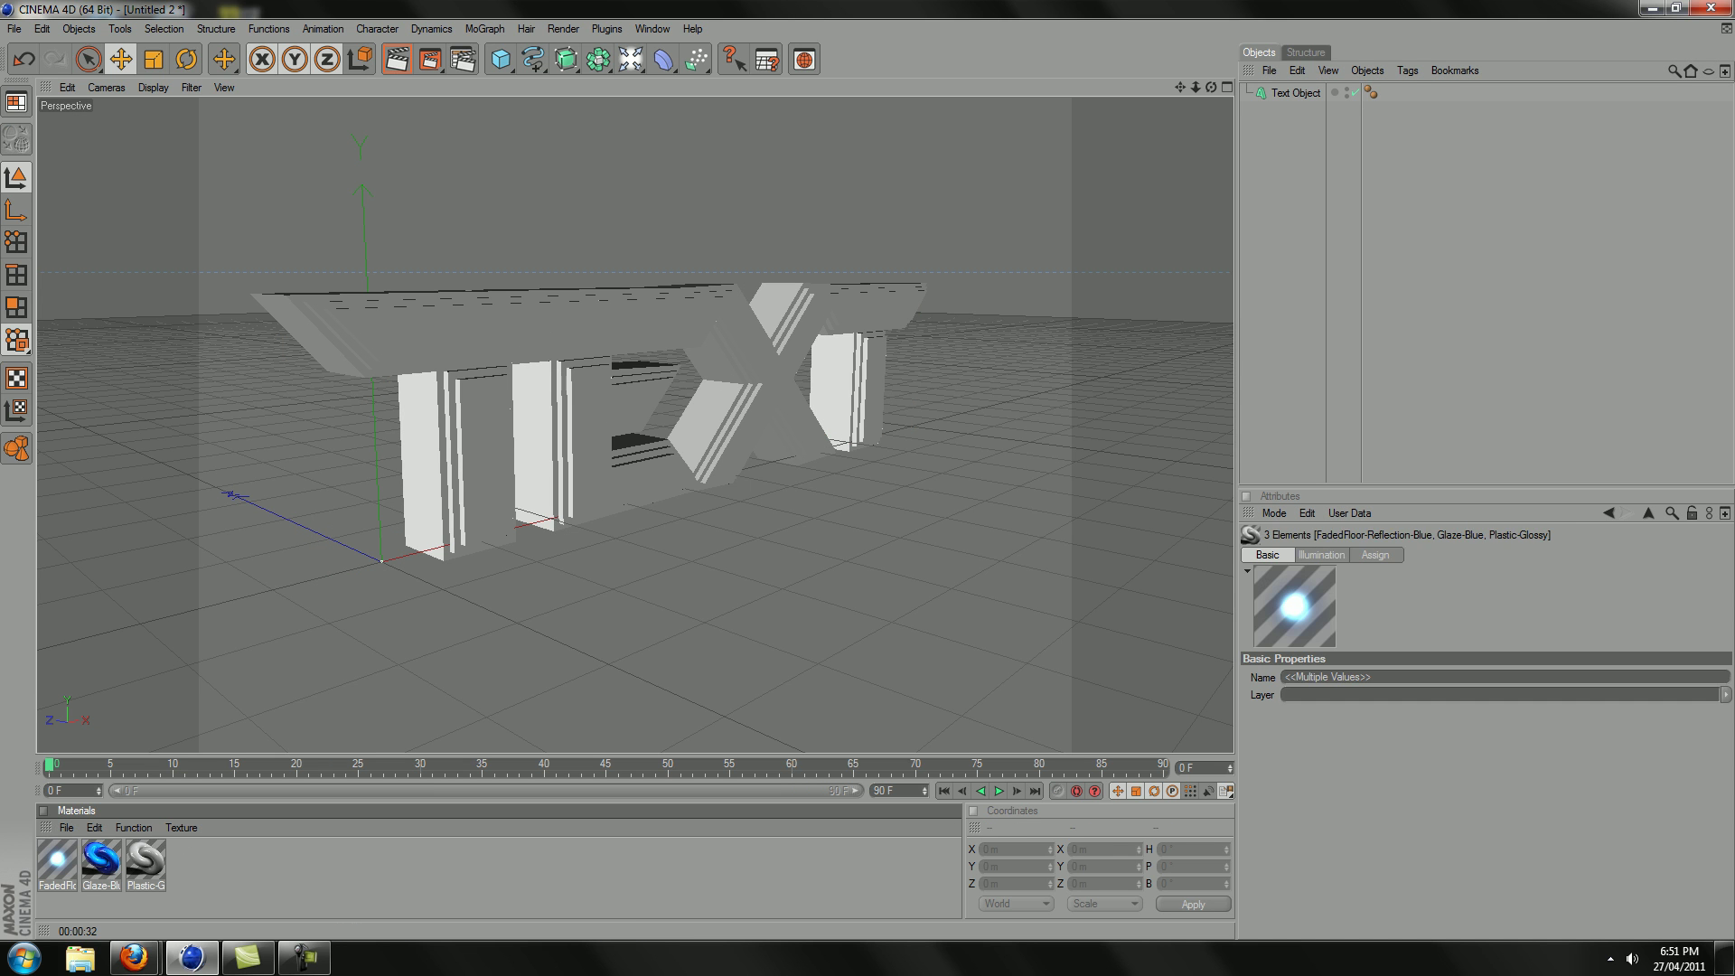
key("Delete")
left_click(67, 828)
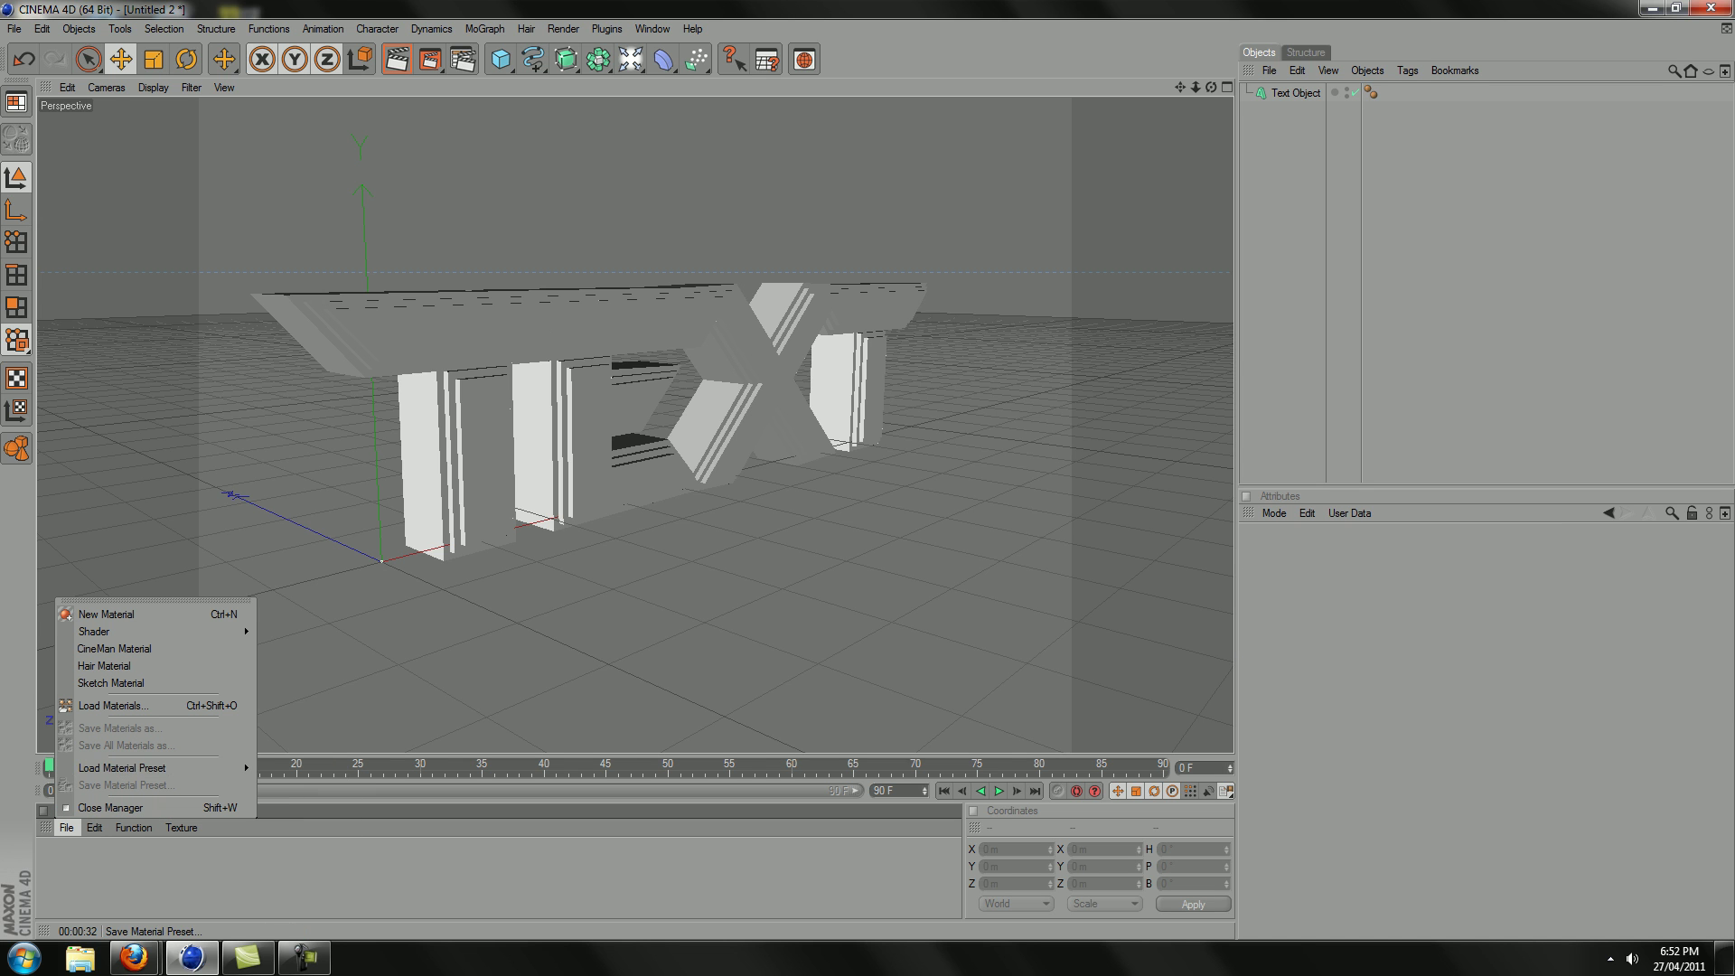
mouse_move(122, 767)
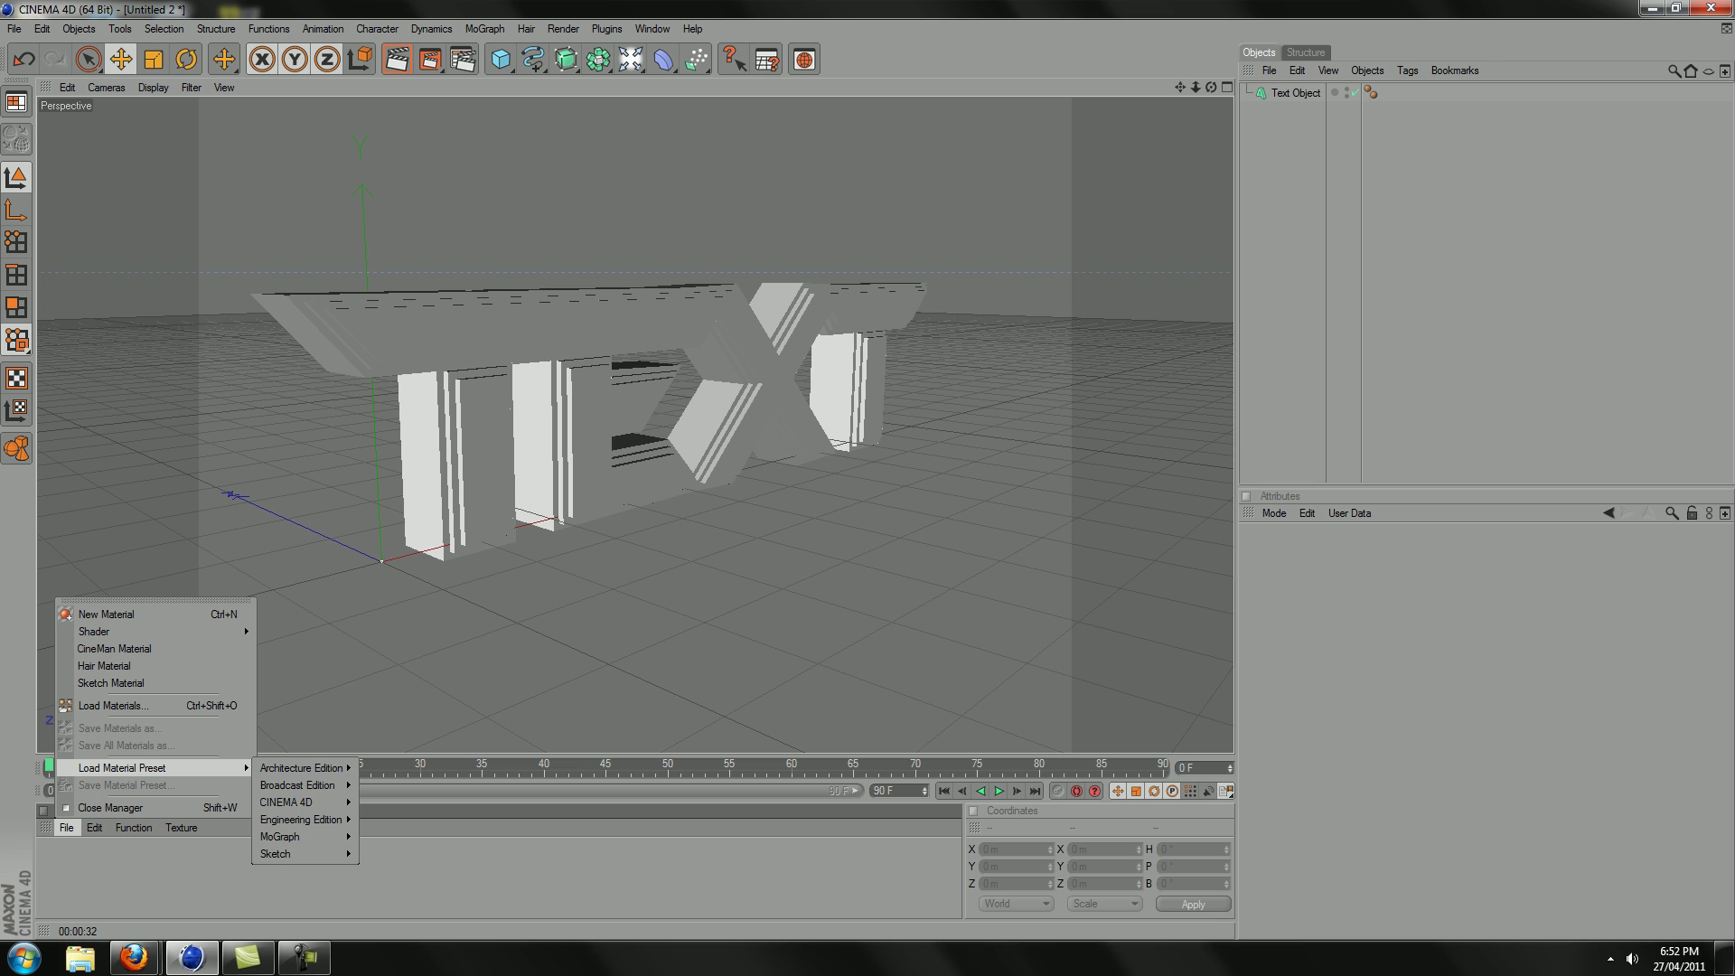
mouse_move(298, 785)
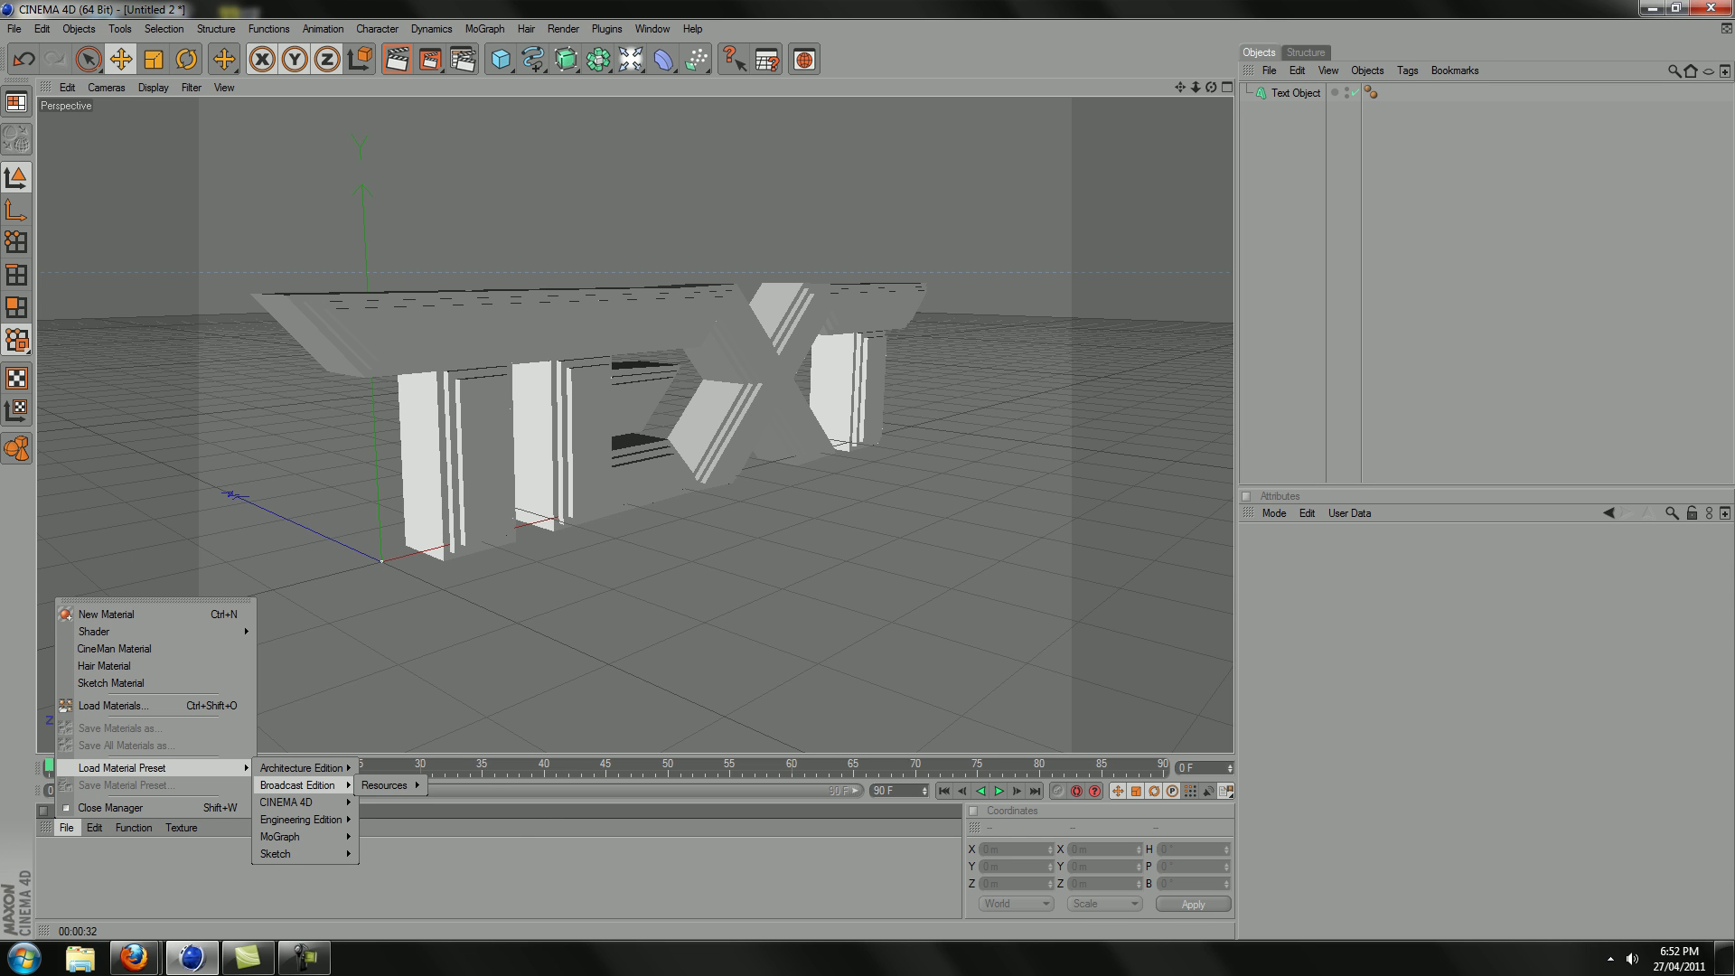
mouse_move(385, 784)
mouse_move(449, 785)
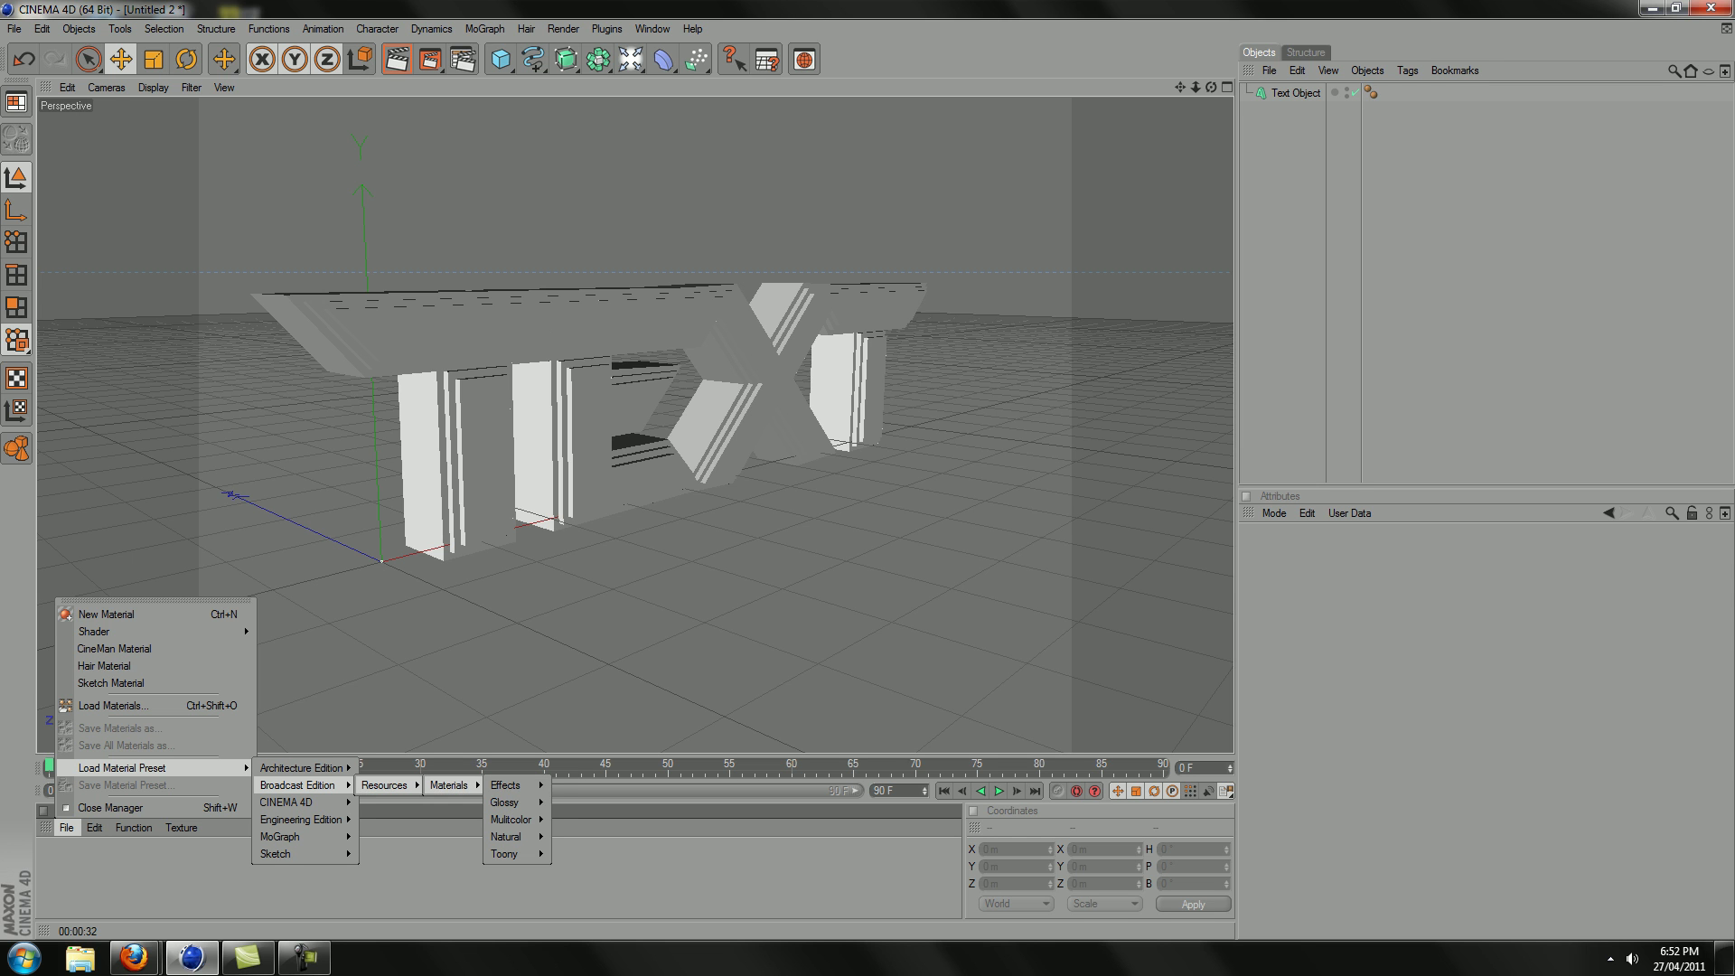
mouse_move(506, 785)
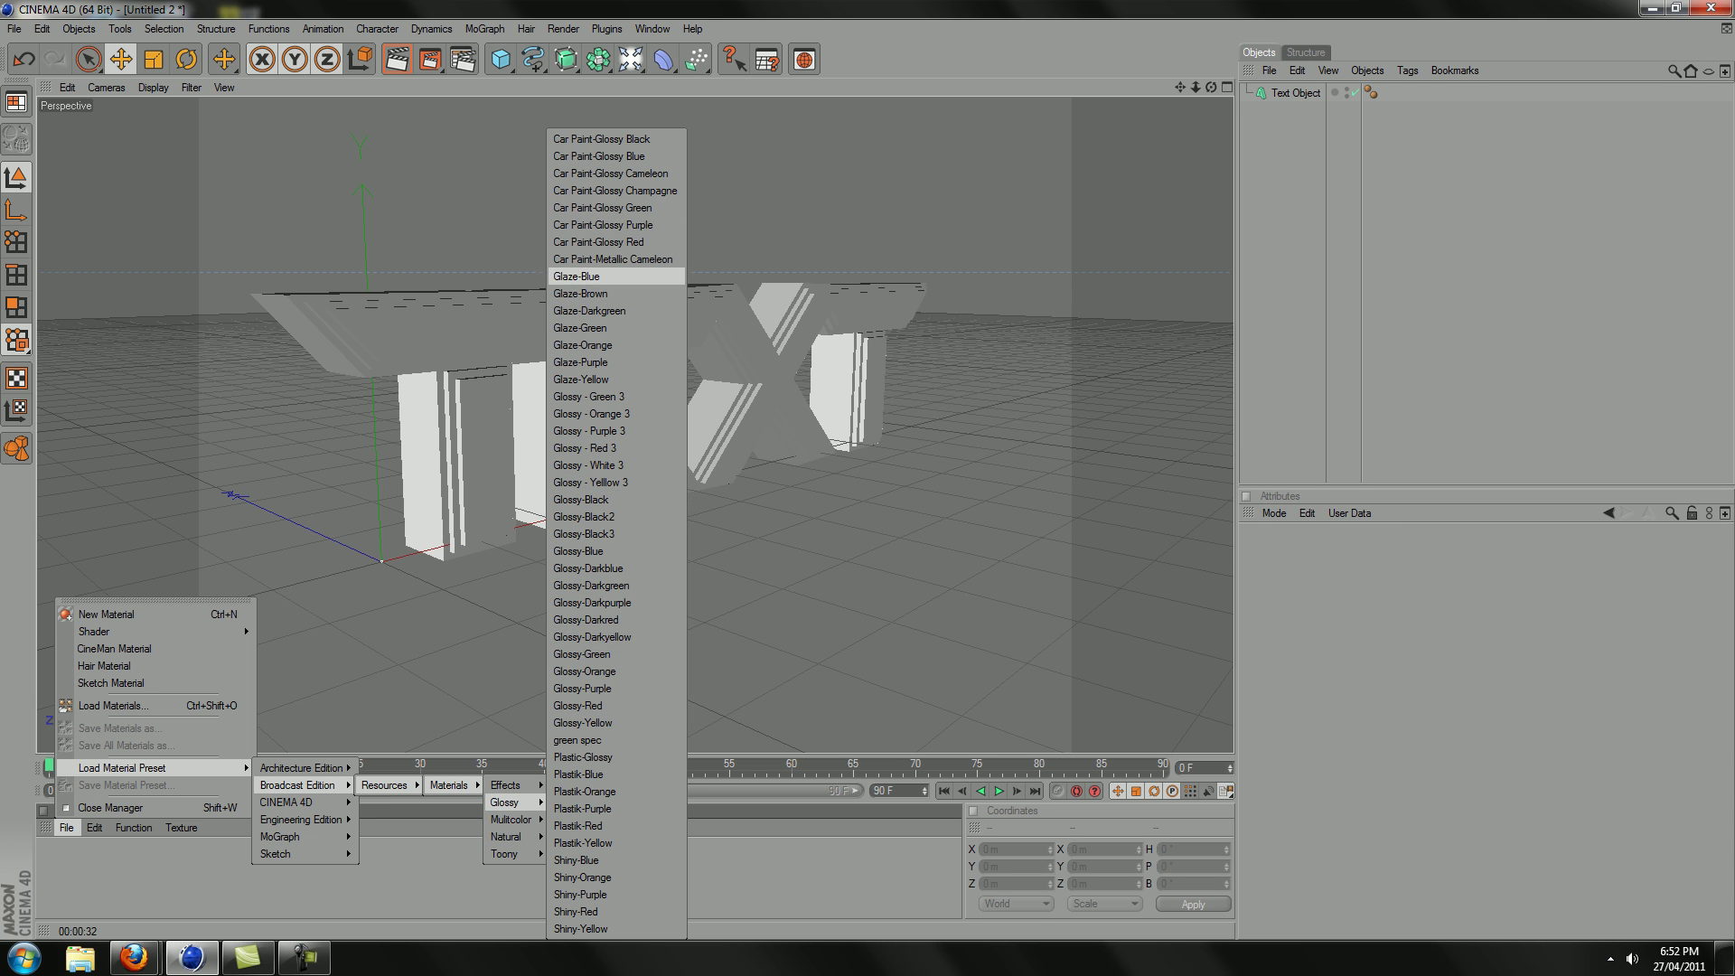
left_click(583, 275)
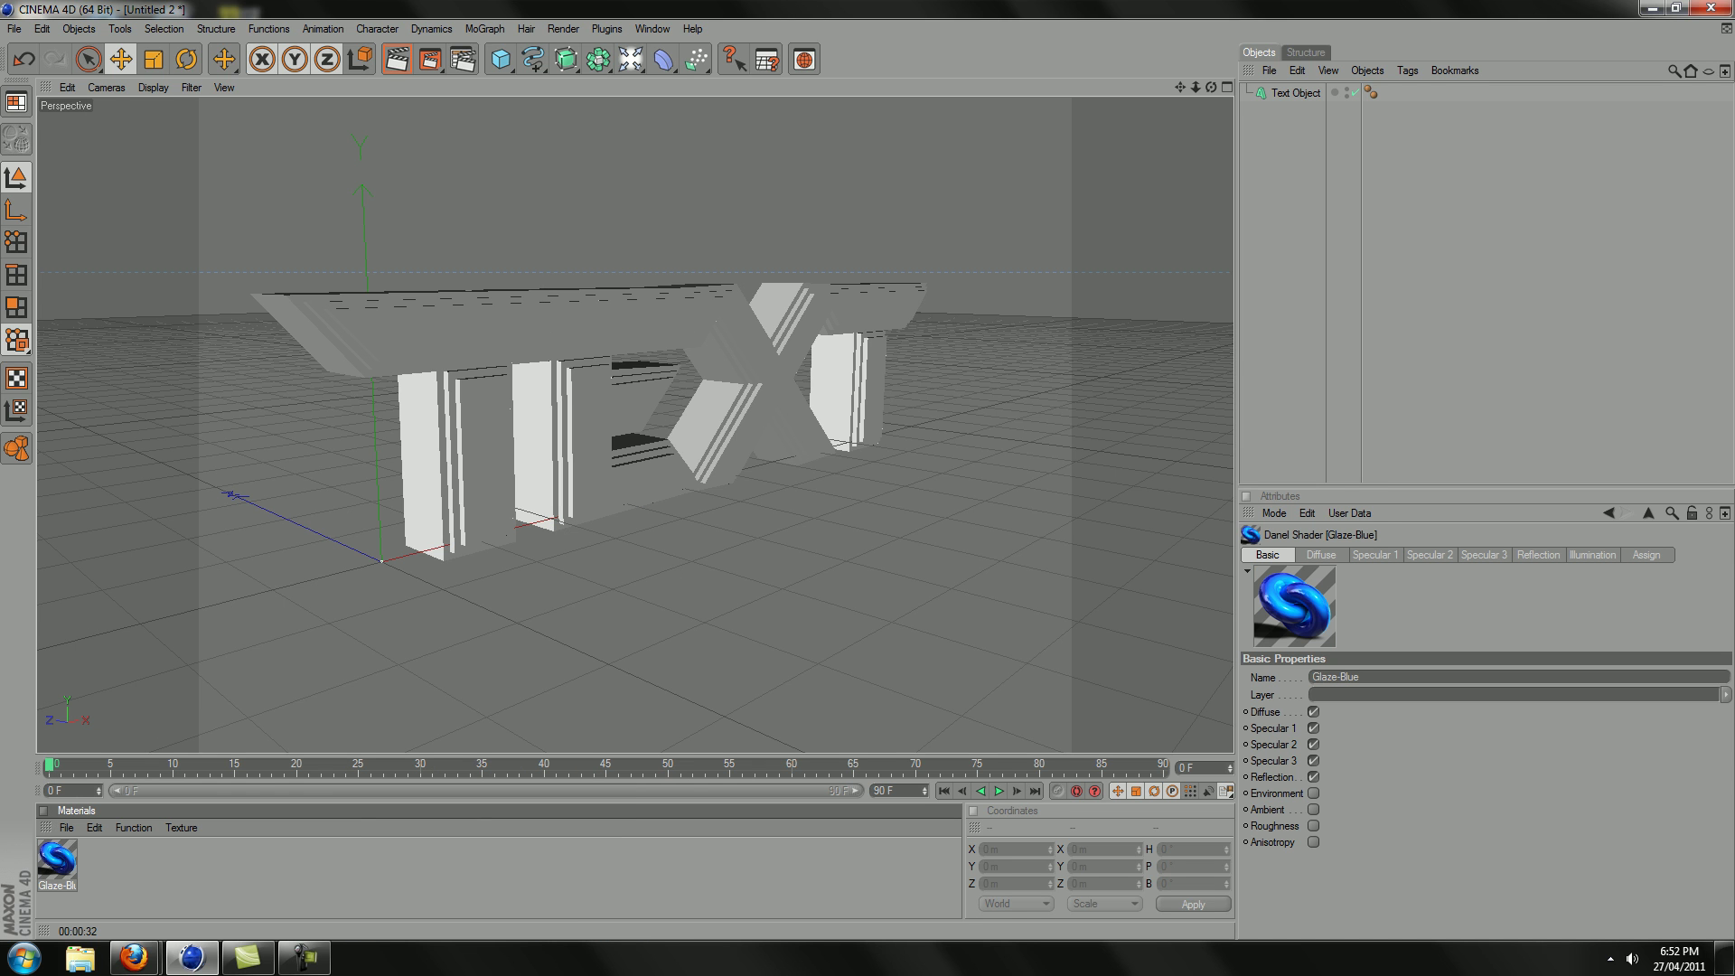
Step: Load the Broadcast Edition presets Plastic-Glossy from the glossy materials and FadedFloor-Reflection-Blue from the effects materials
left_click(66, 828)
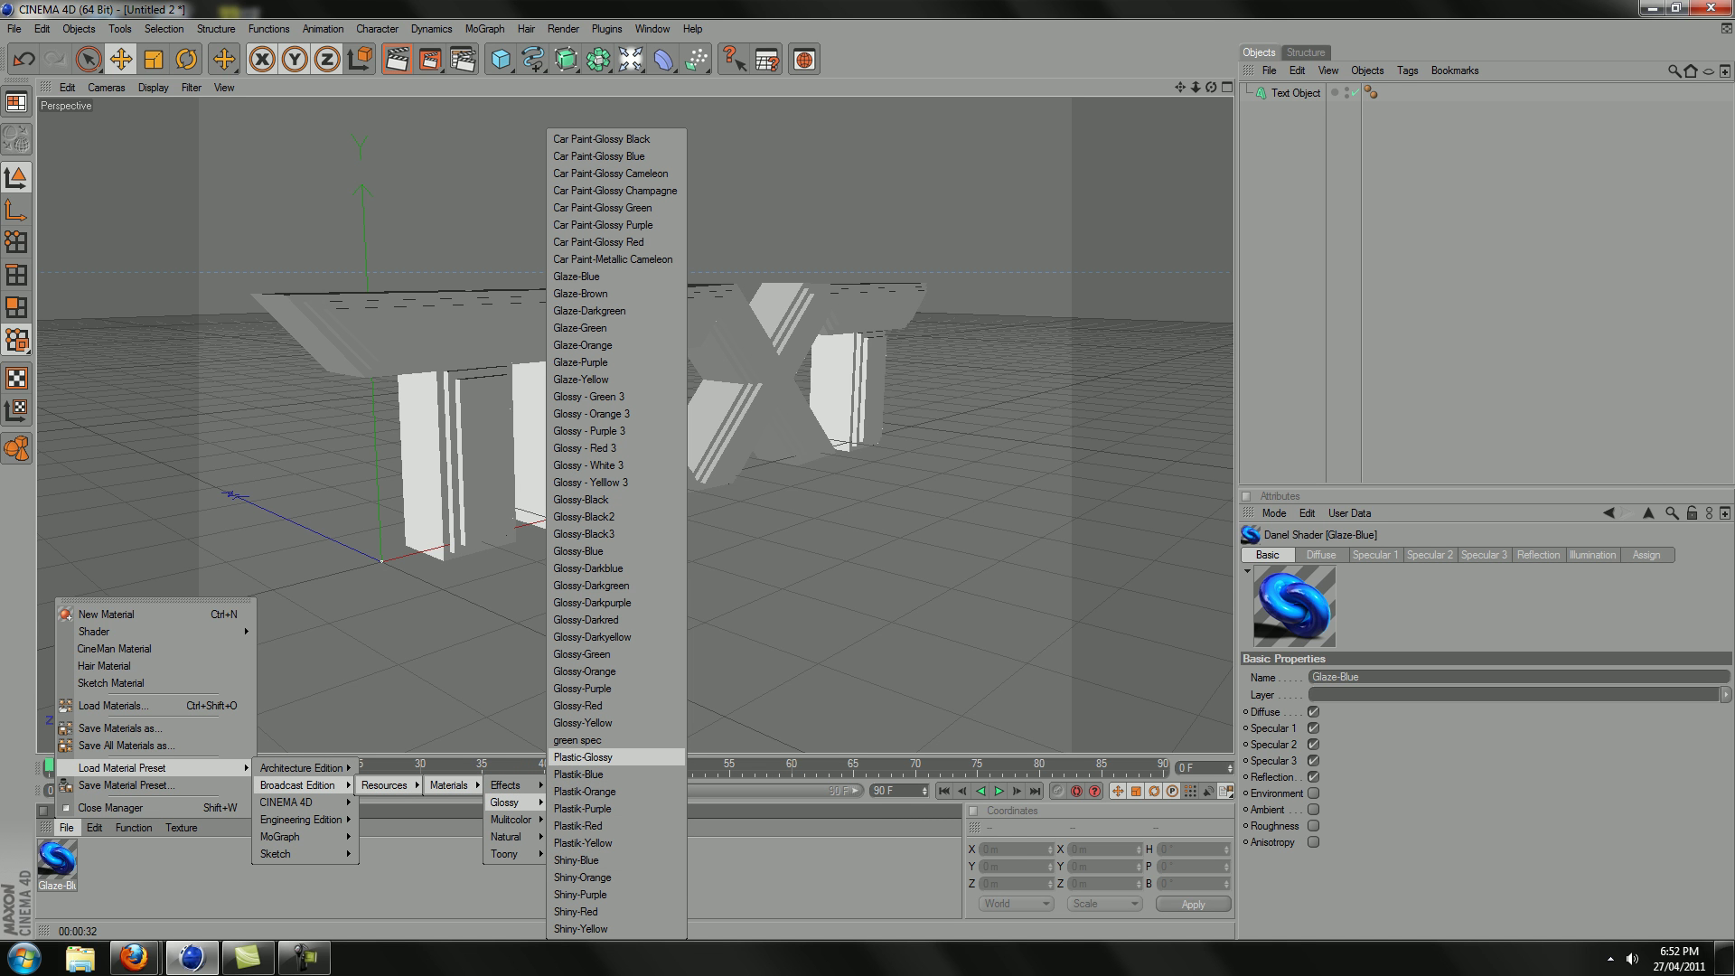
left_click(583, 758)
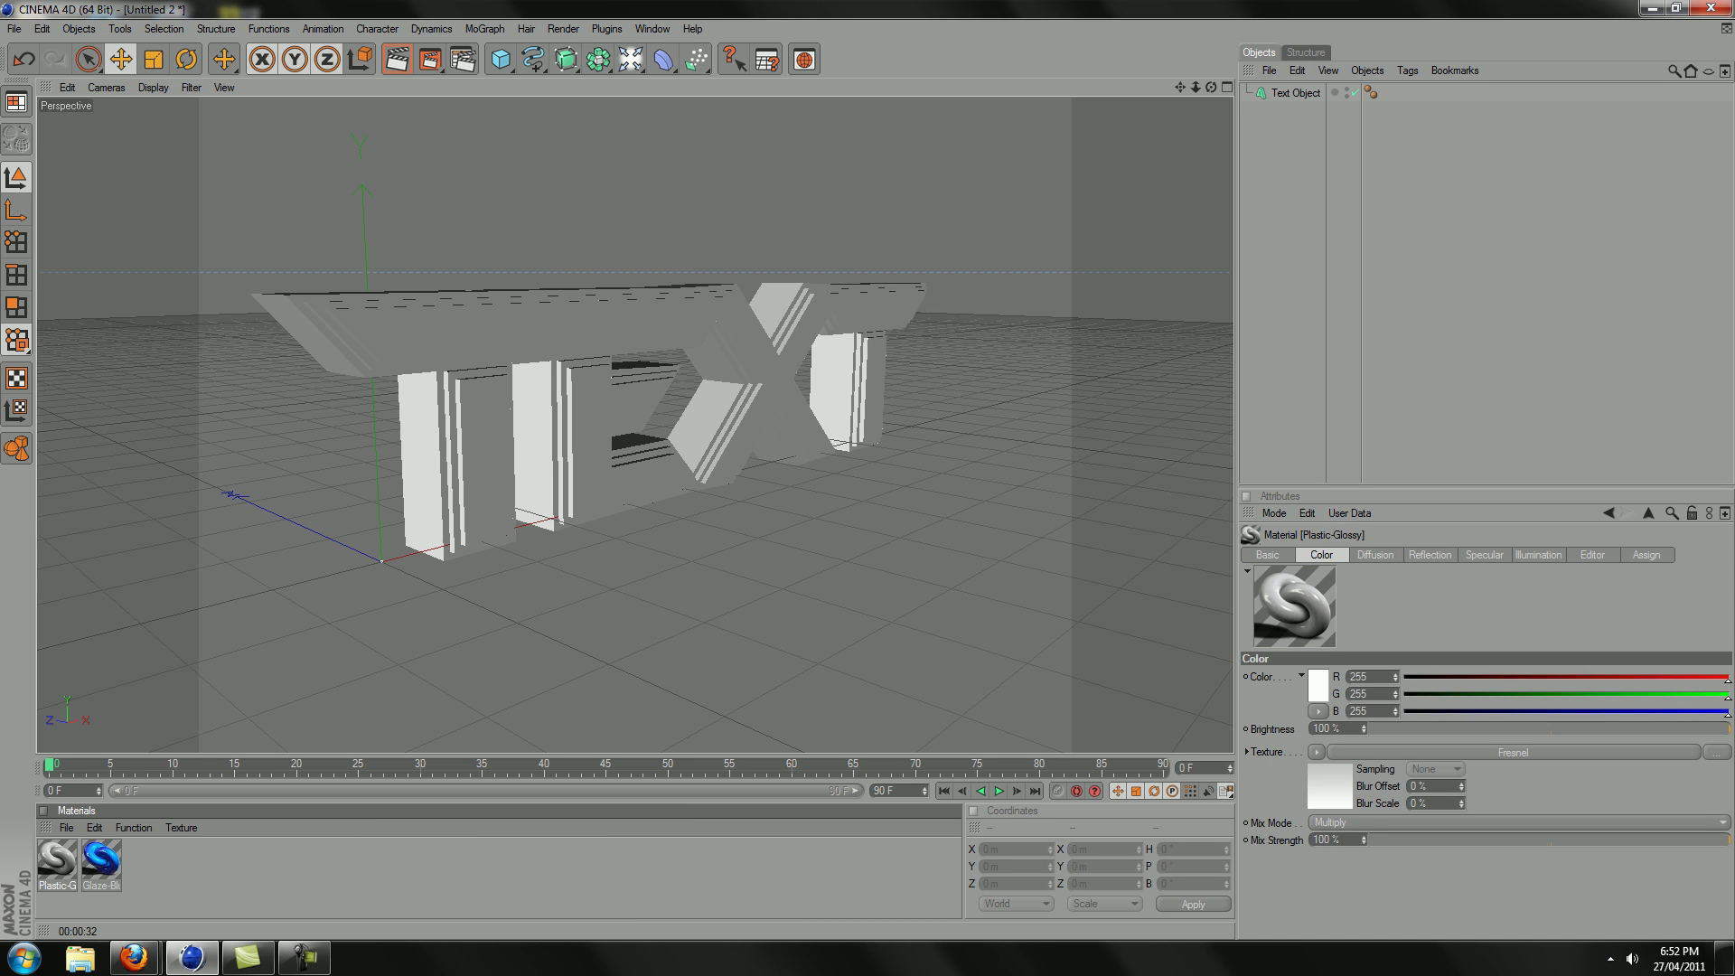
left_click(66, 827)
mouse_move(298, 784)
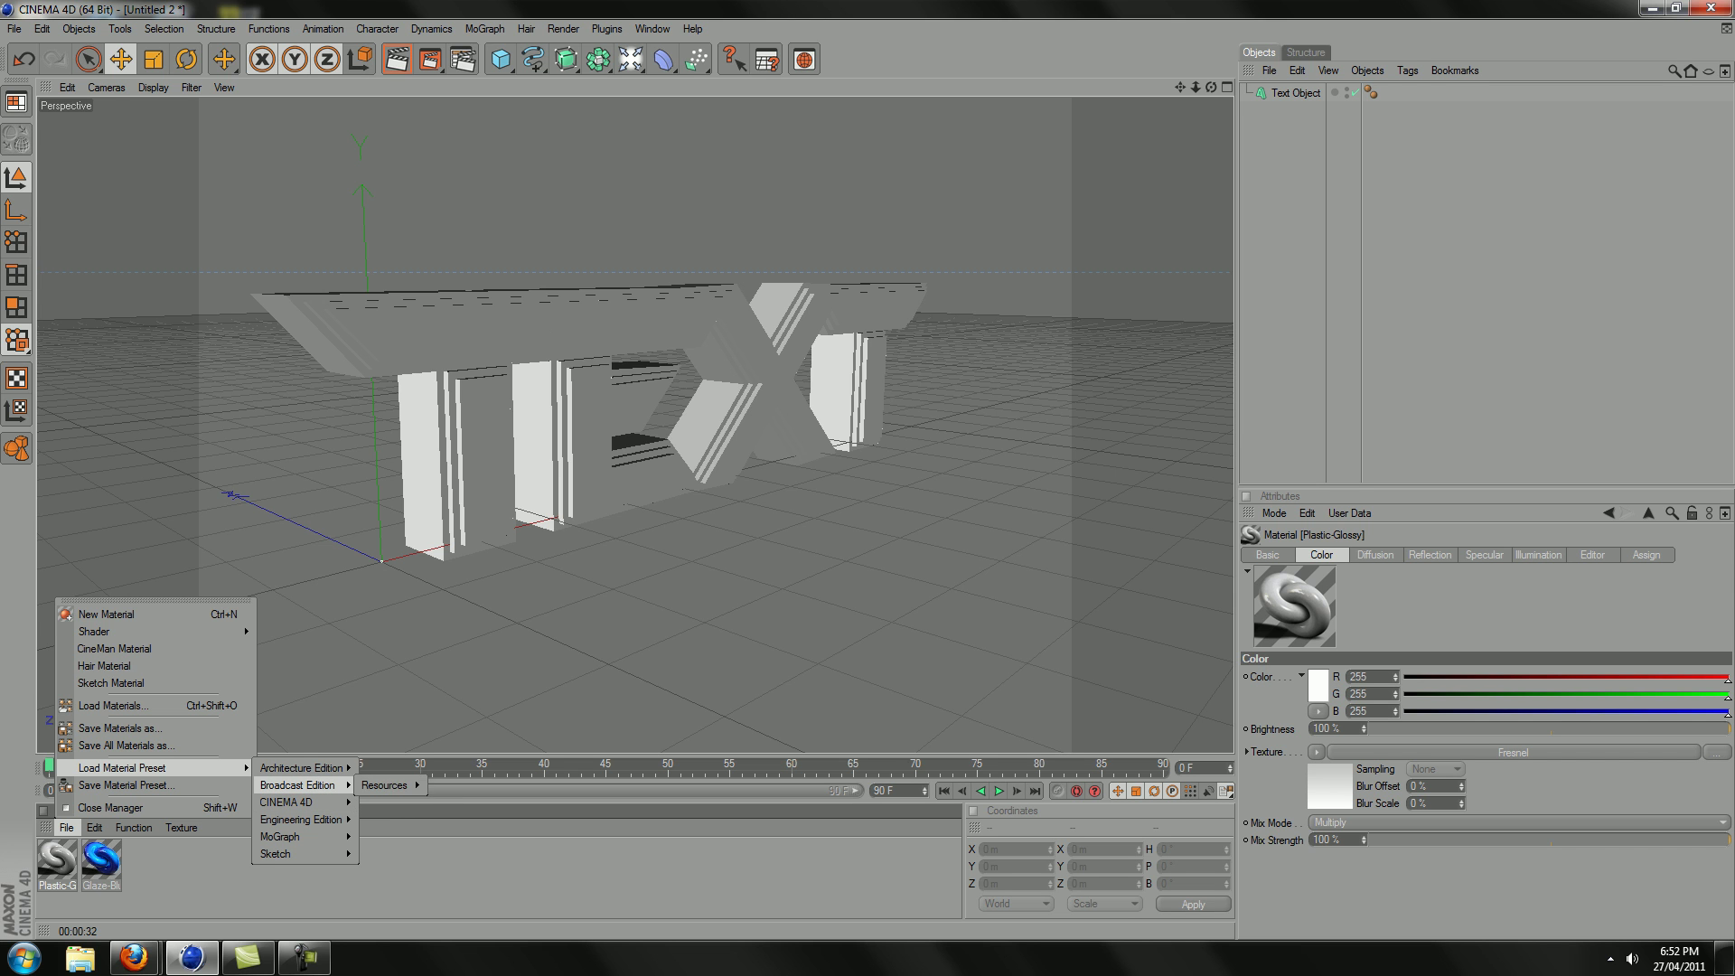
mouse_move(385, 785)
mouse_move(448, 784)
mouse_move(506, 785)
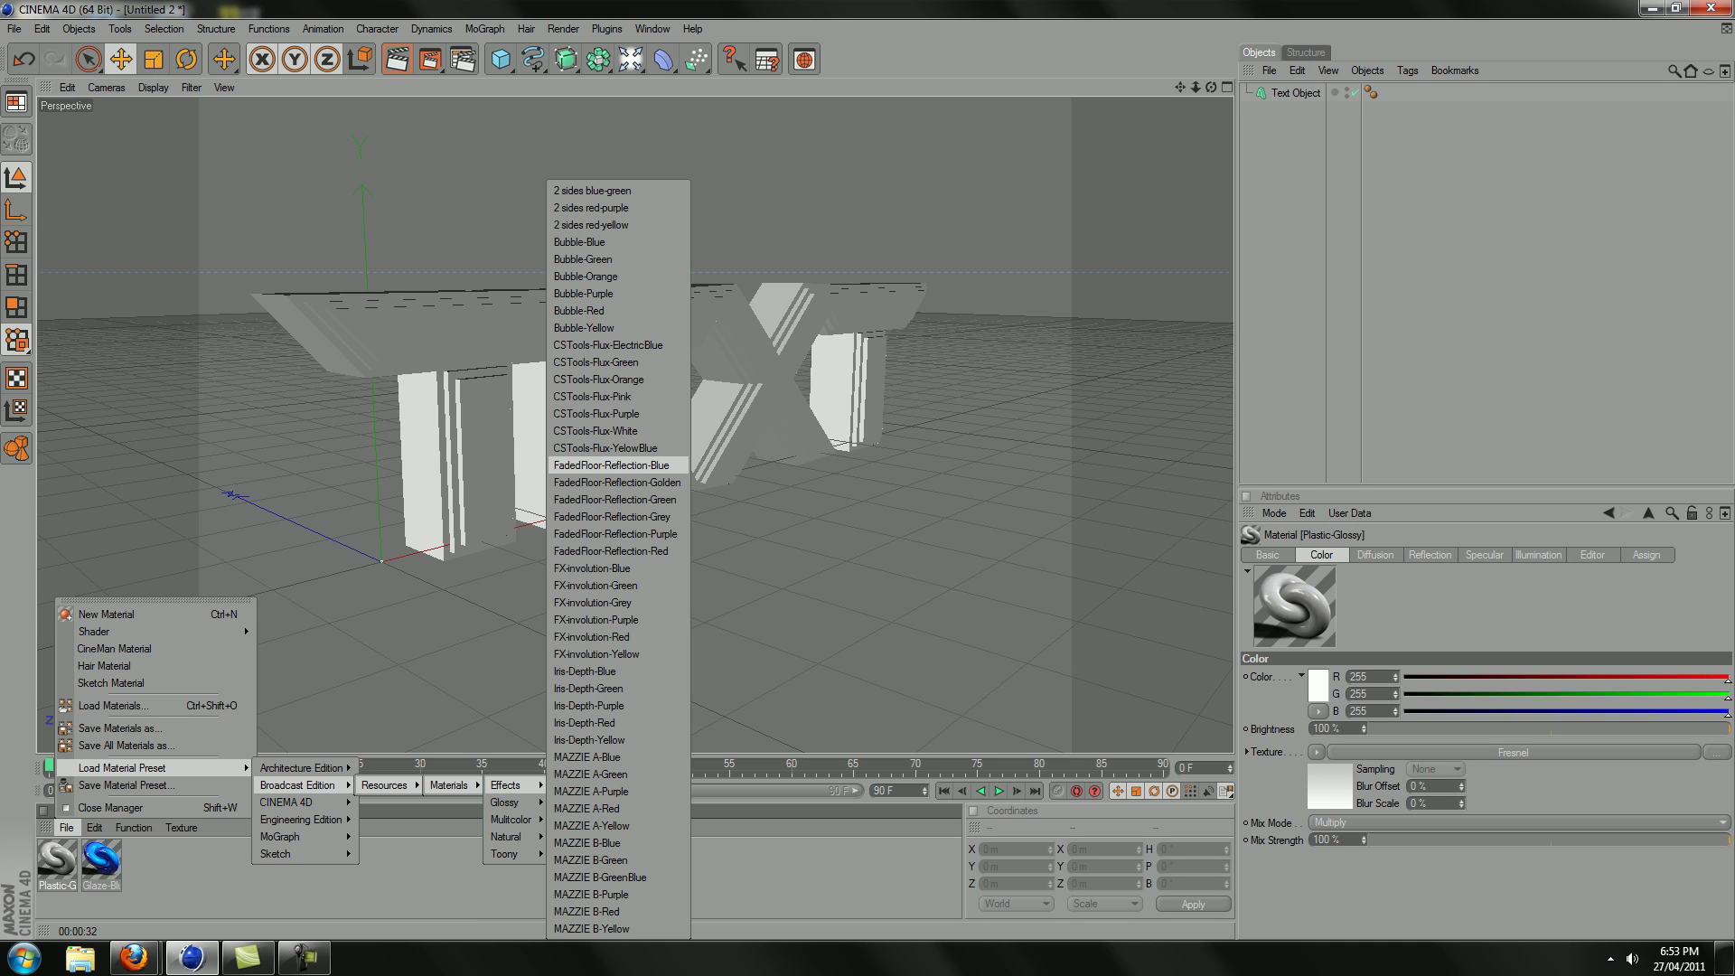
left_click(611, 464)
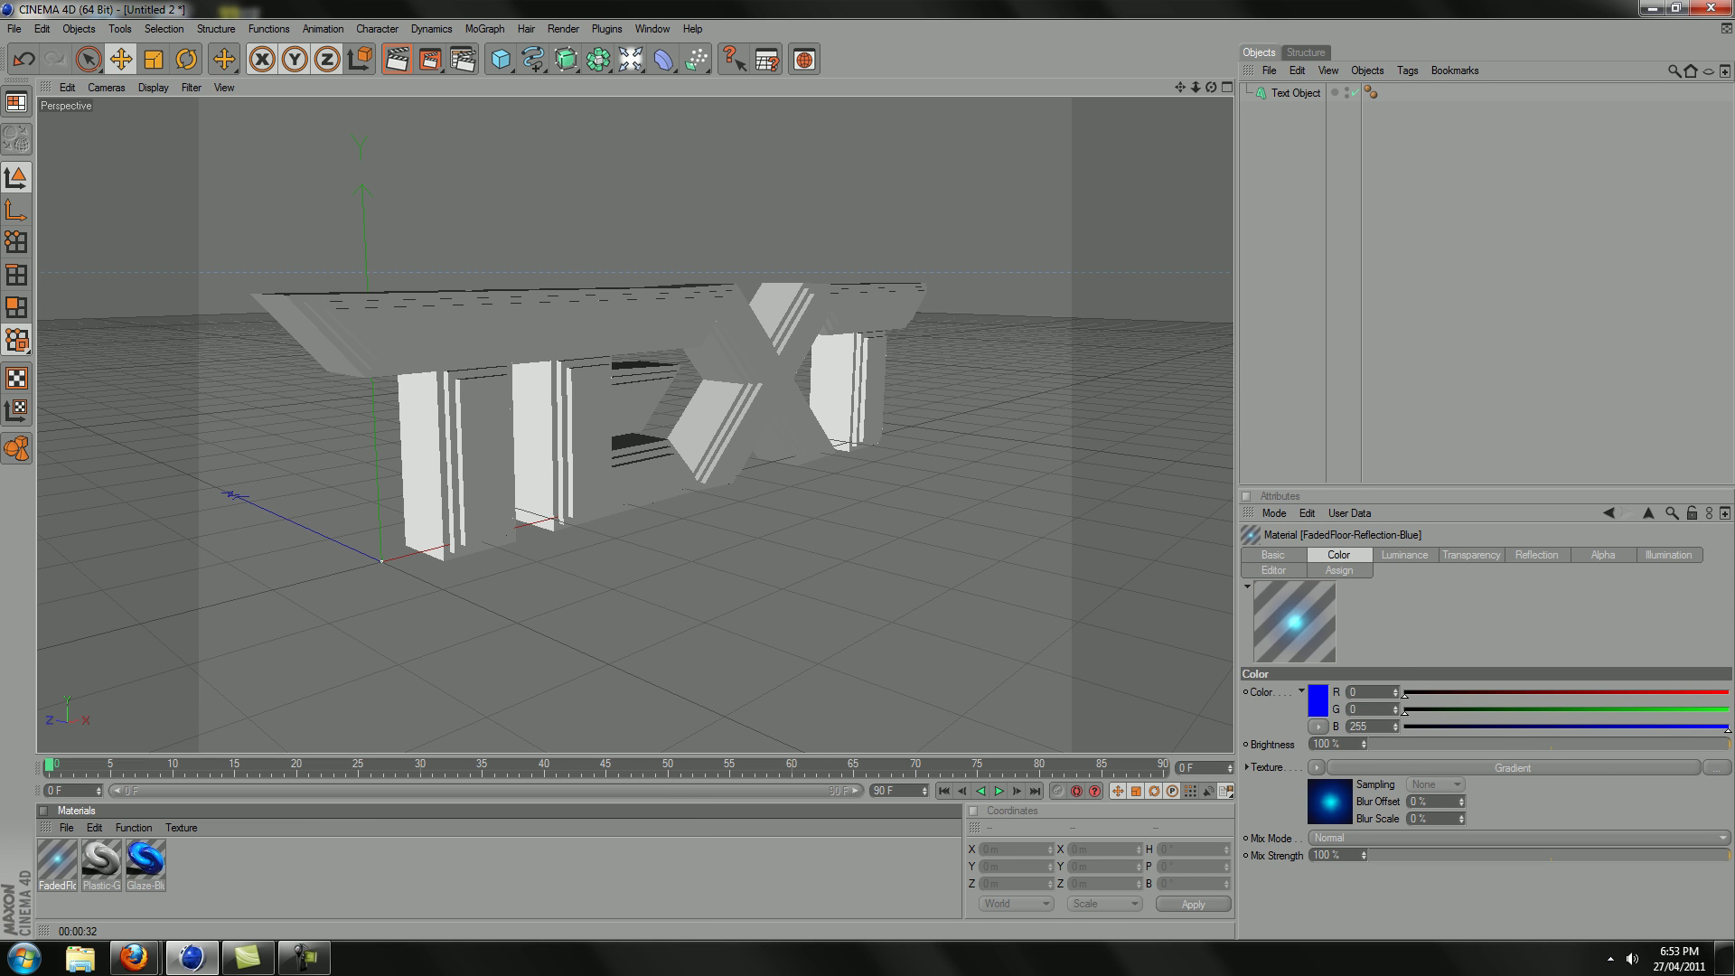
Step: Apply the Plastic-Glossy material and then the Glaze-Blue material to the text object
left_click_drag(102, 859, 434, 461)
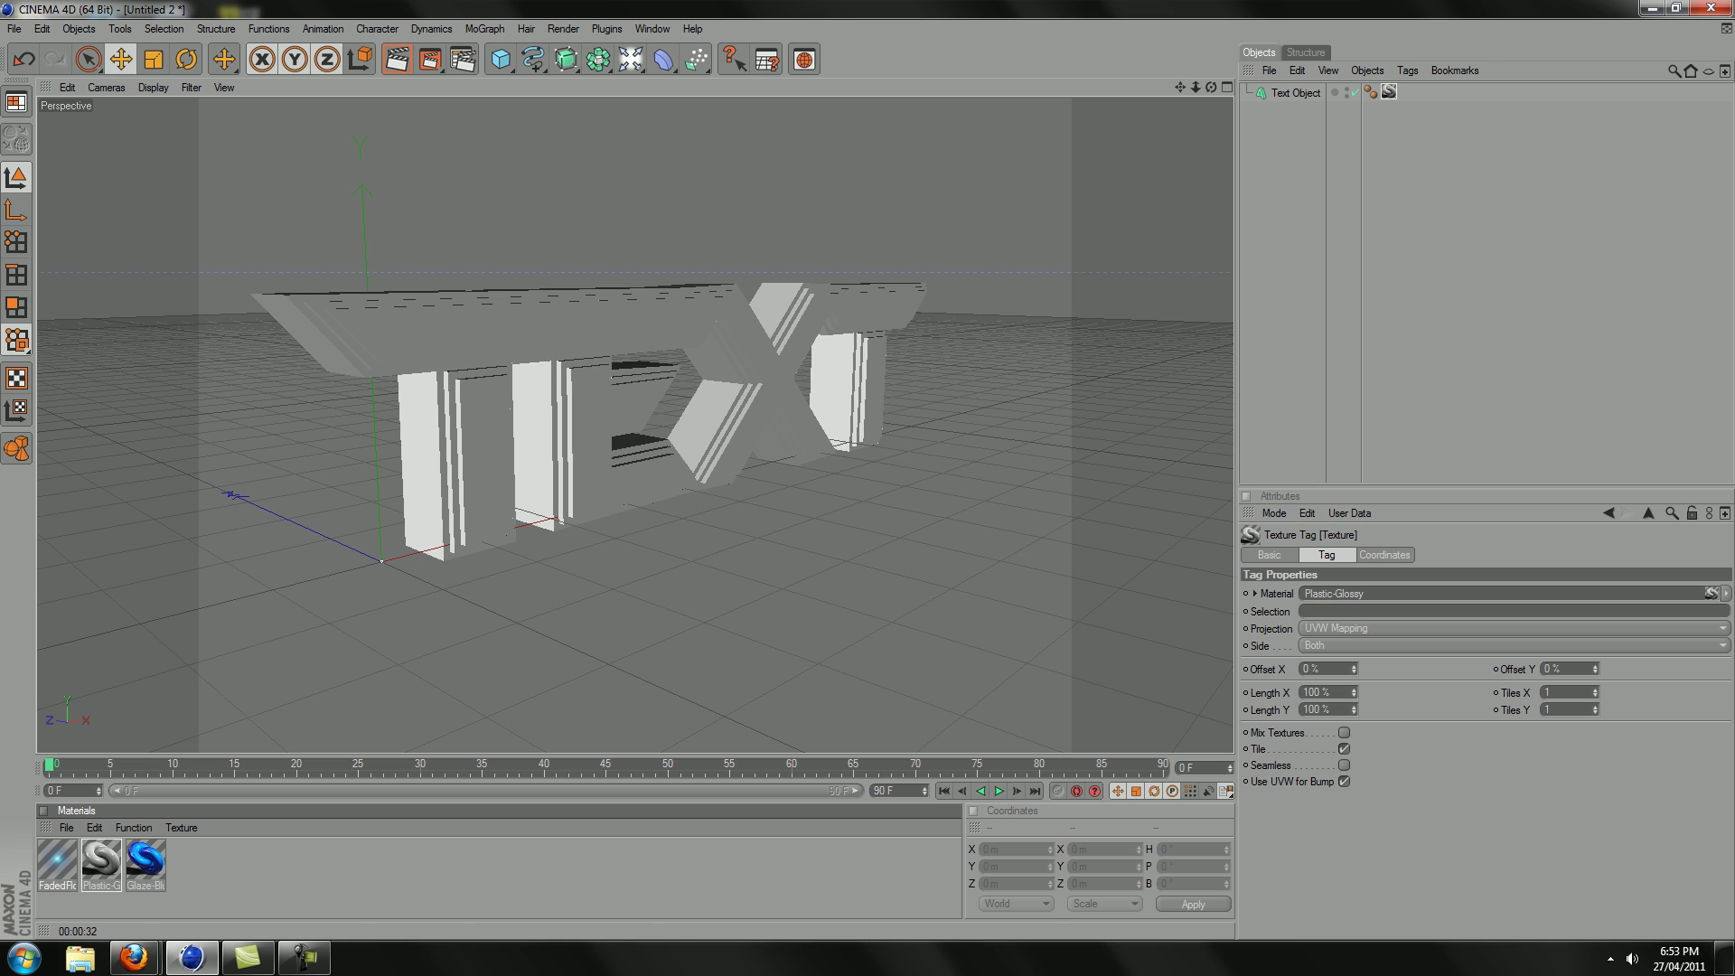
left_click_drag(145, 864, 1296, 92)
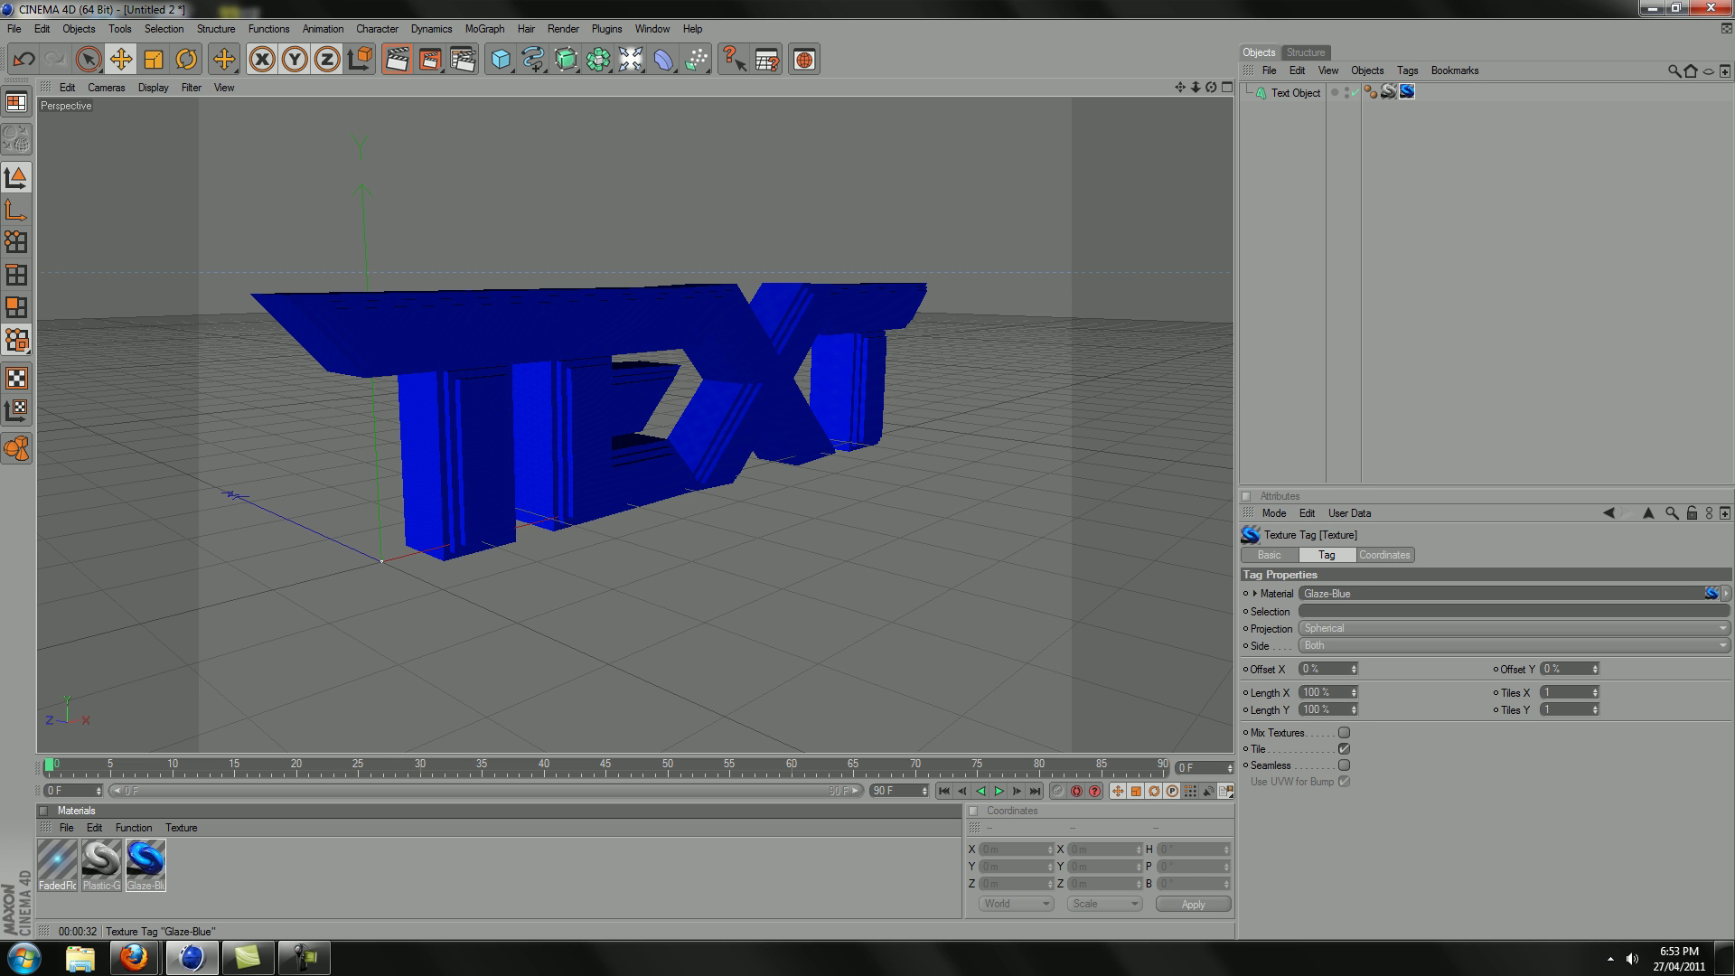
Step: Restrict the Glaze-Blue texture to the text's front caps with the selection C1
left_click(1323, 612)
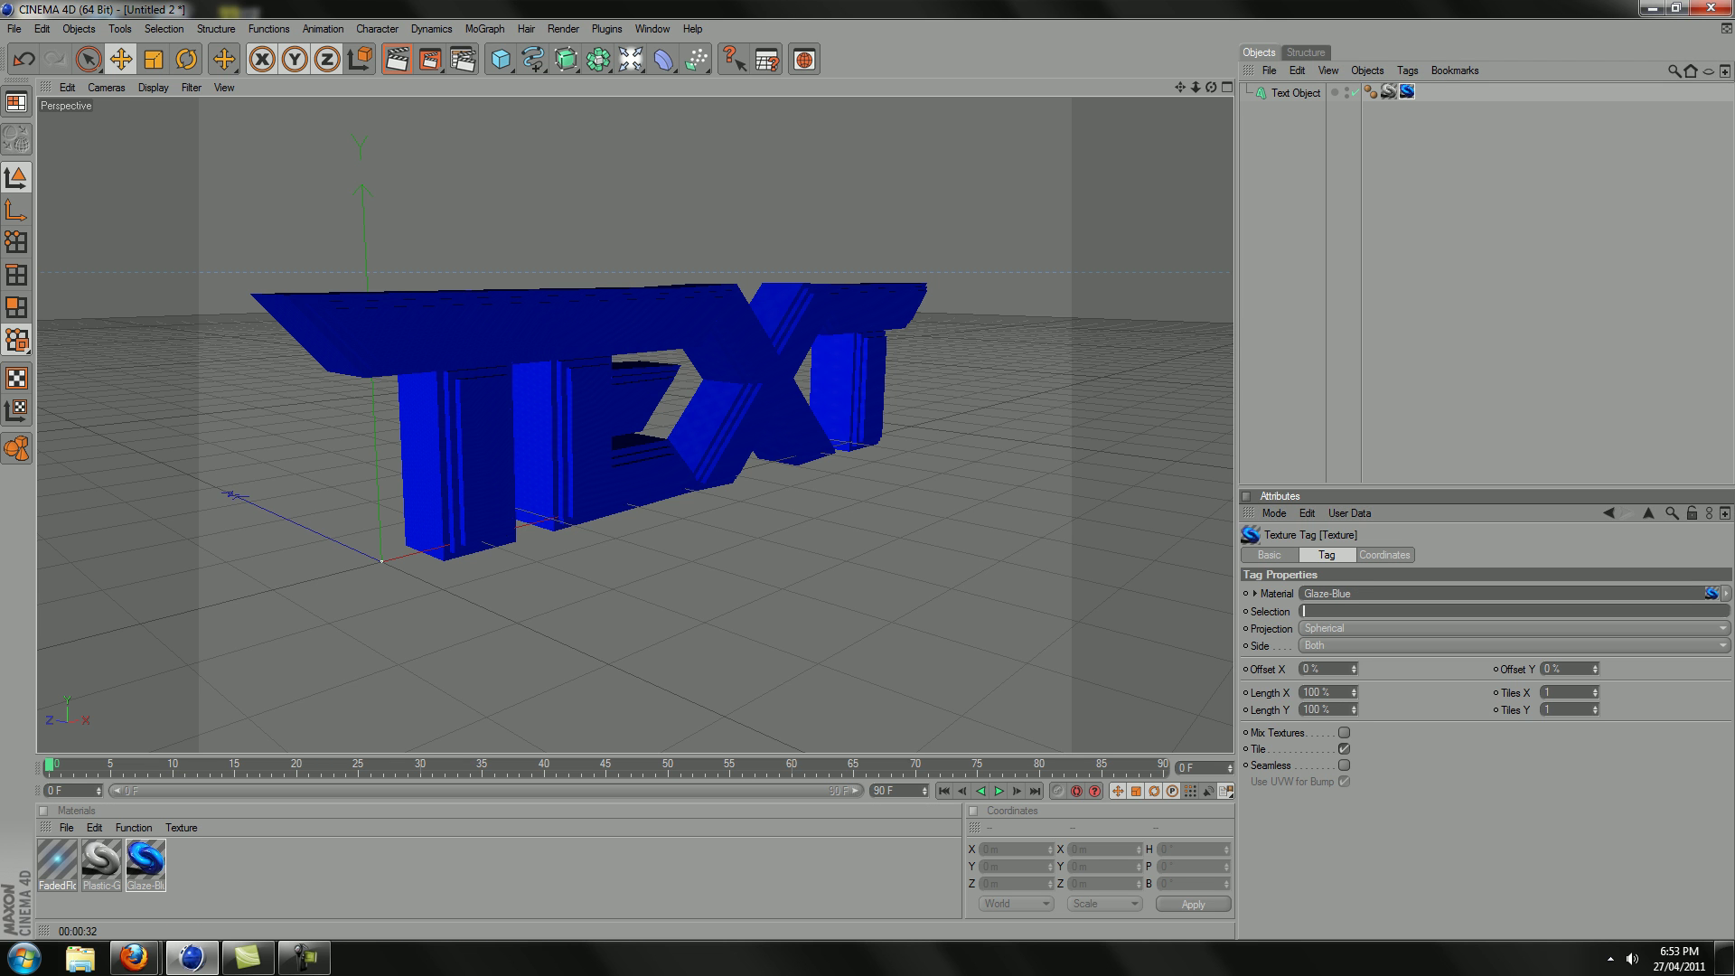
type("C1")
key("Return")
left_click(985, 506)
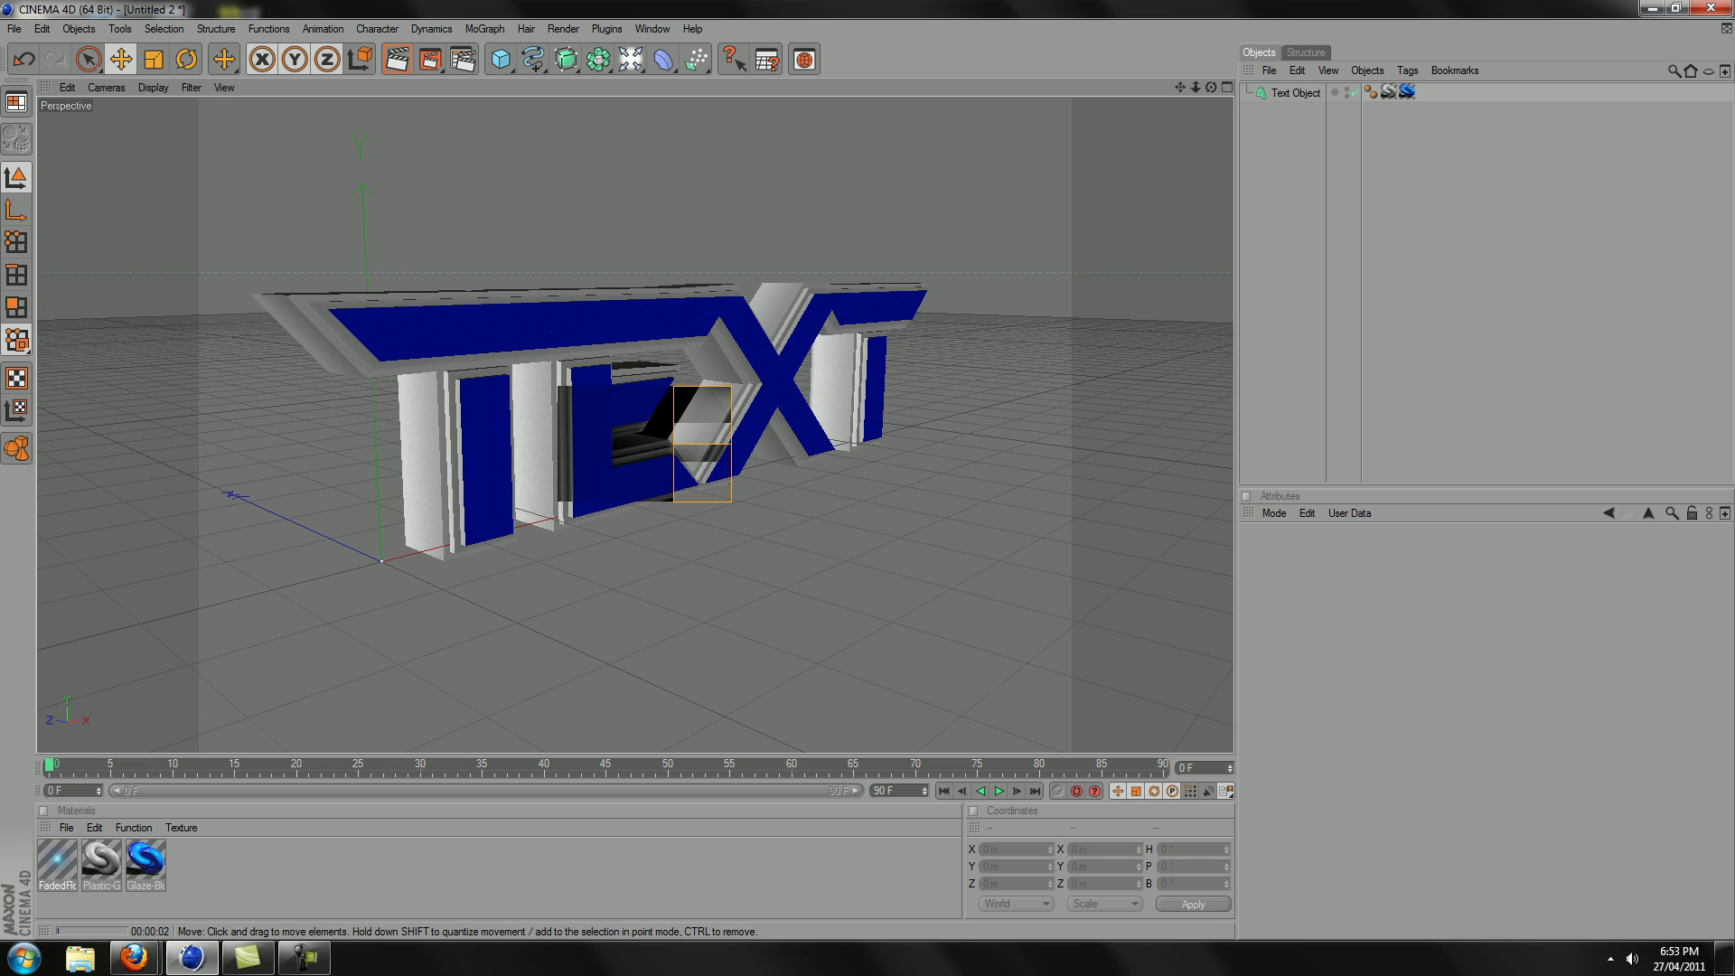
Step: Review the Ambient Occlusion options in the render settings
key("ctrl+b")
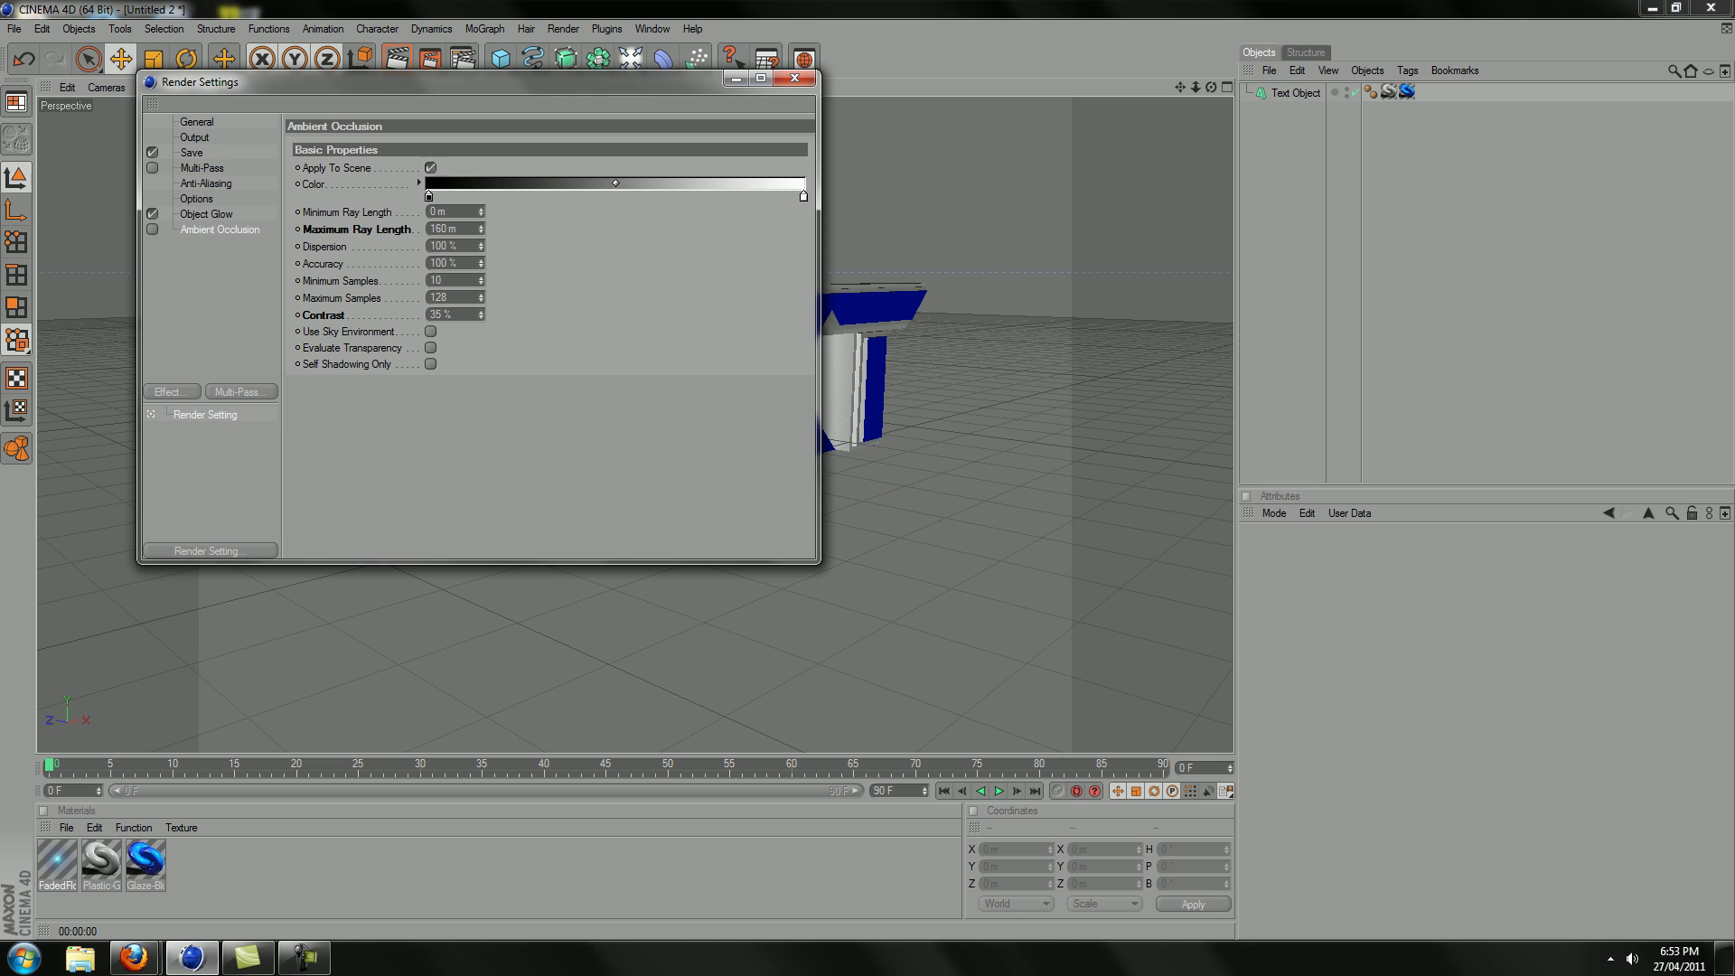
left_click(796, 79)
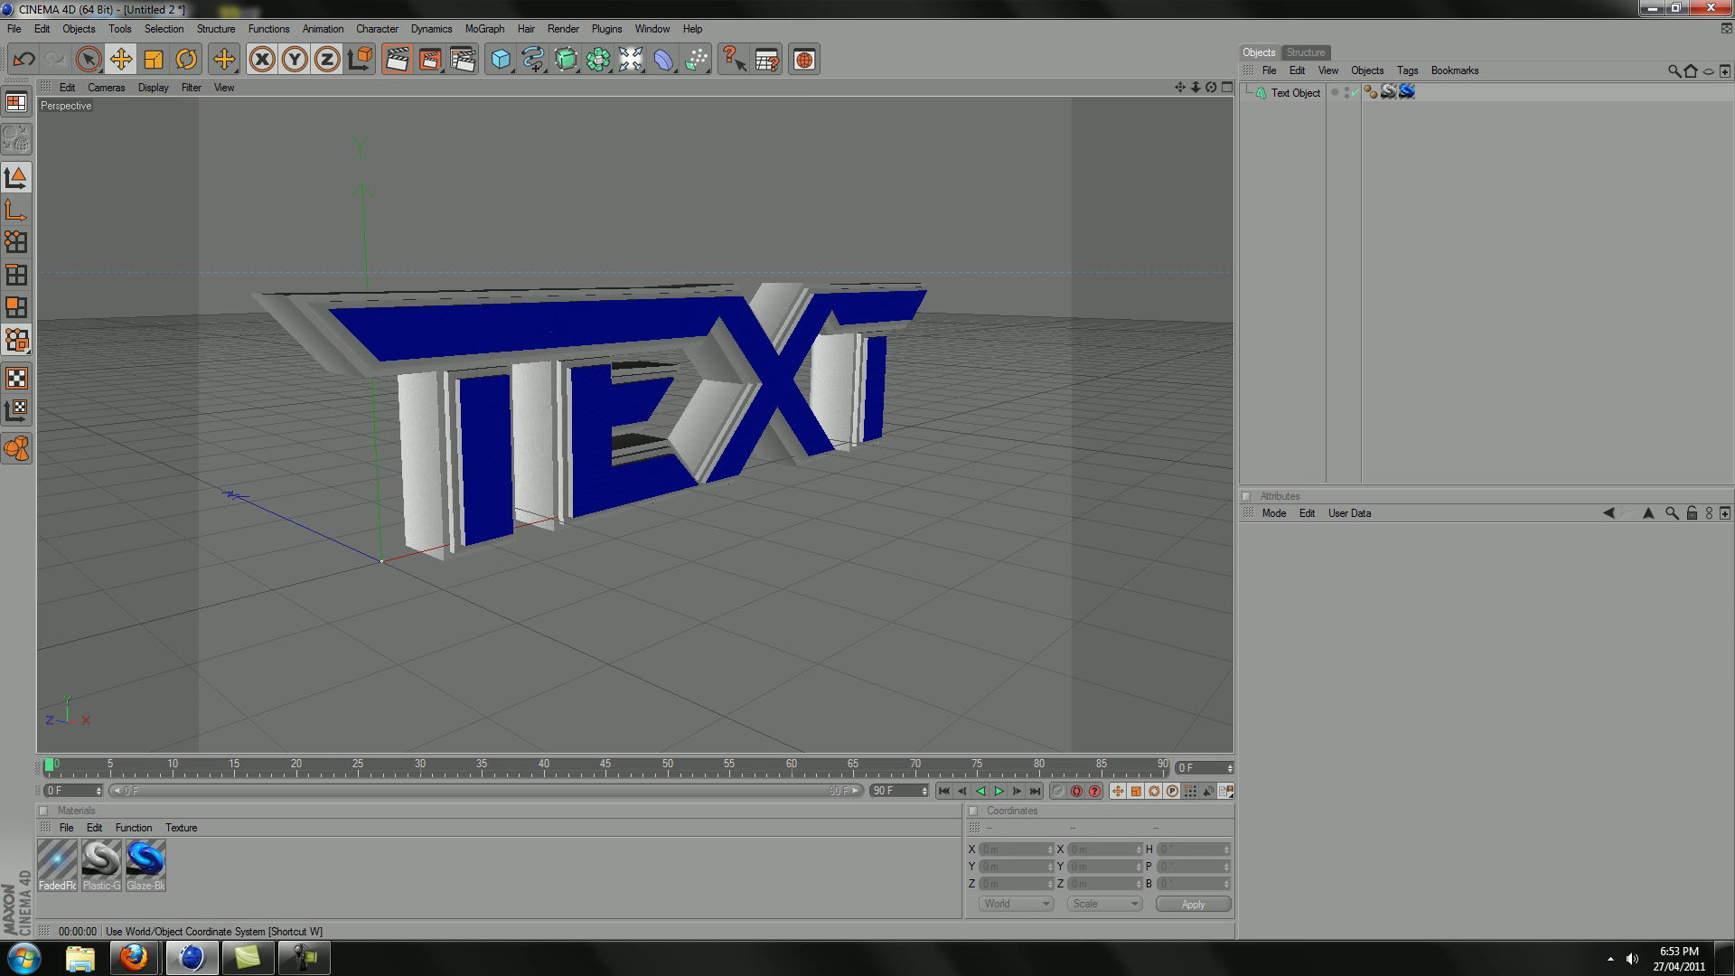
Step: Apply the FadedFloor-Reflection-Blue material to the text object, order its texture tag before the Glaze-Blue tag, and render the view
left_click(397, 59)
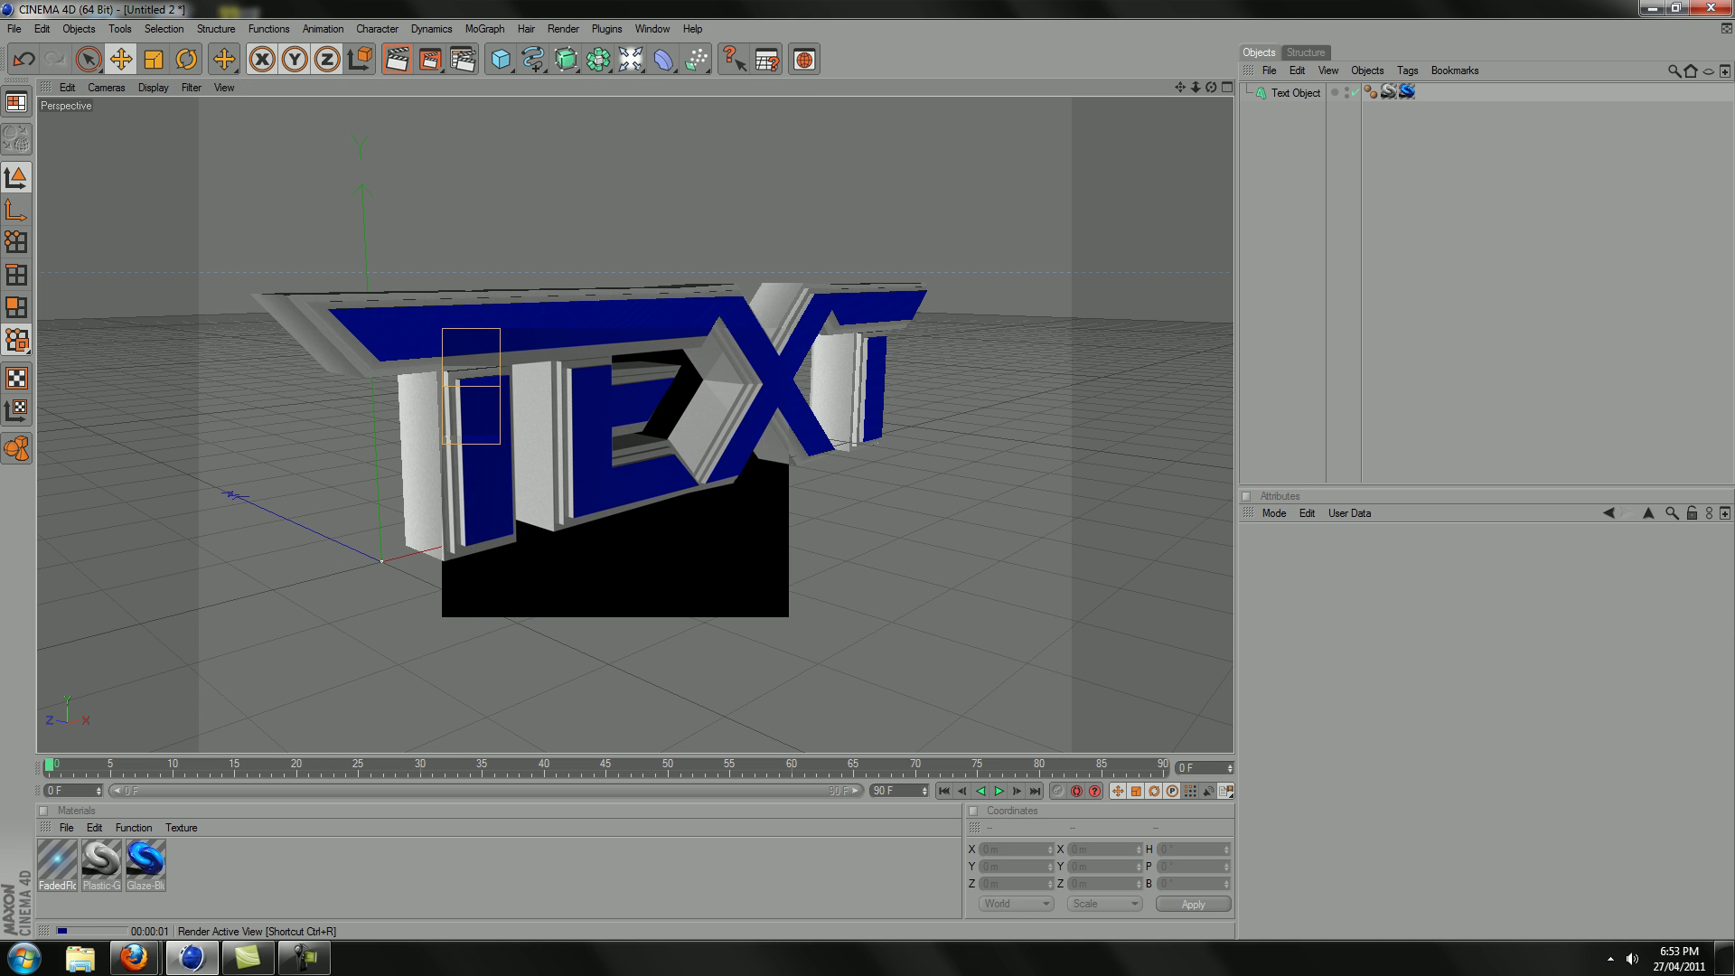
key("a")
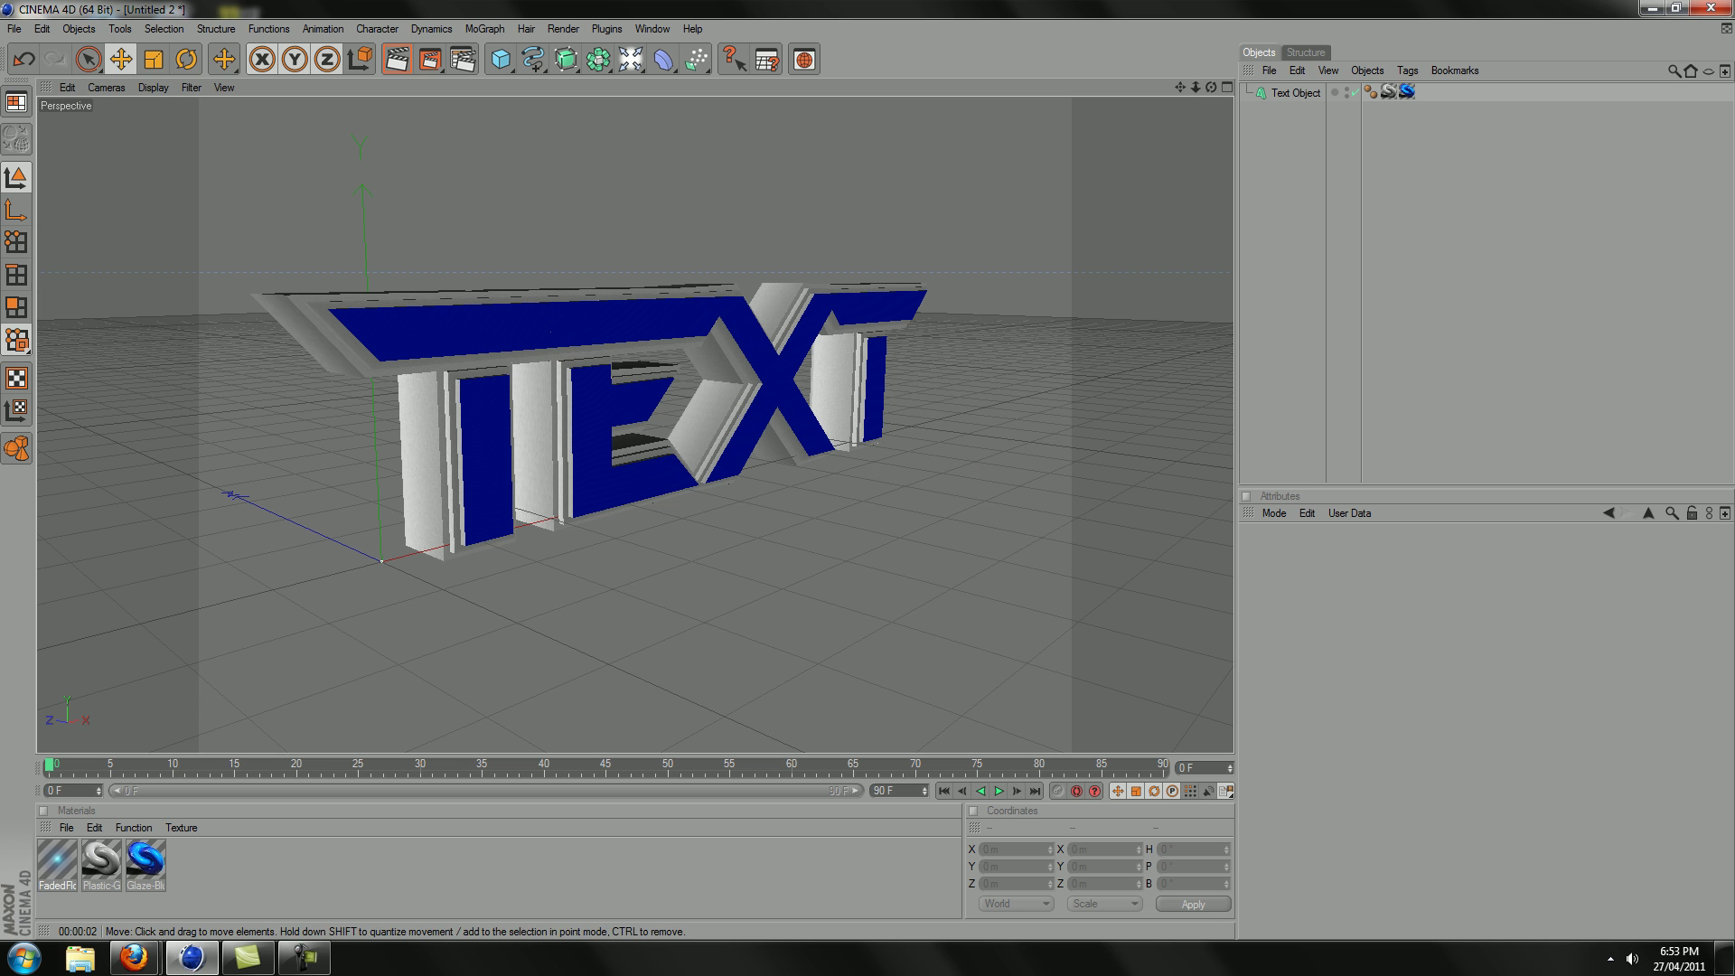
left_click_drag(57, 860, 488, 461)
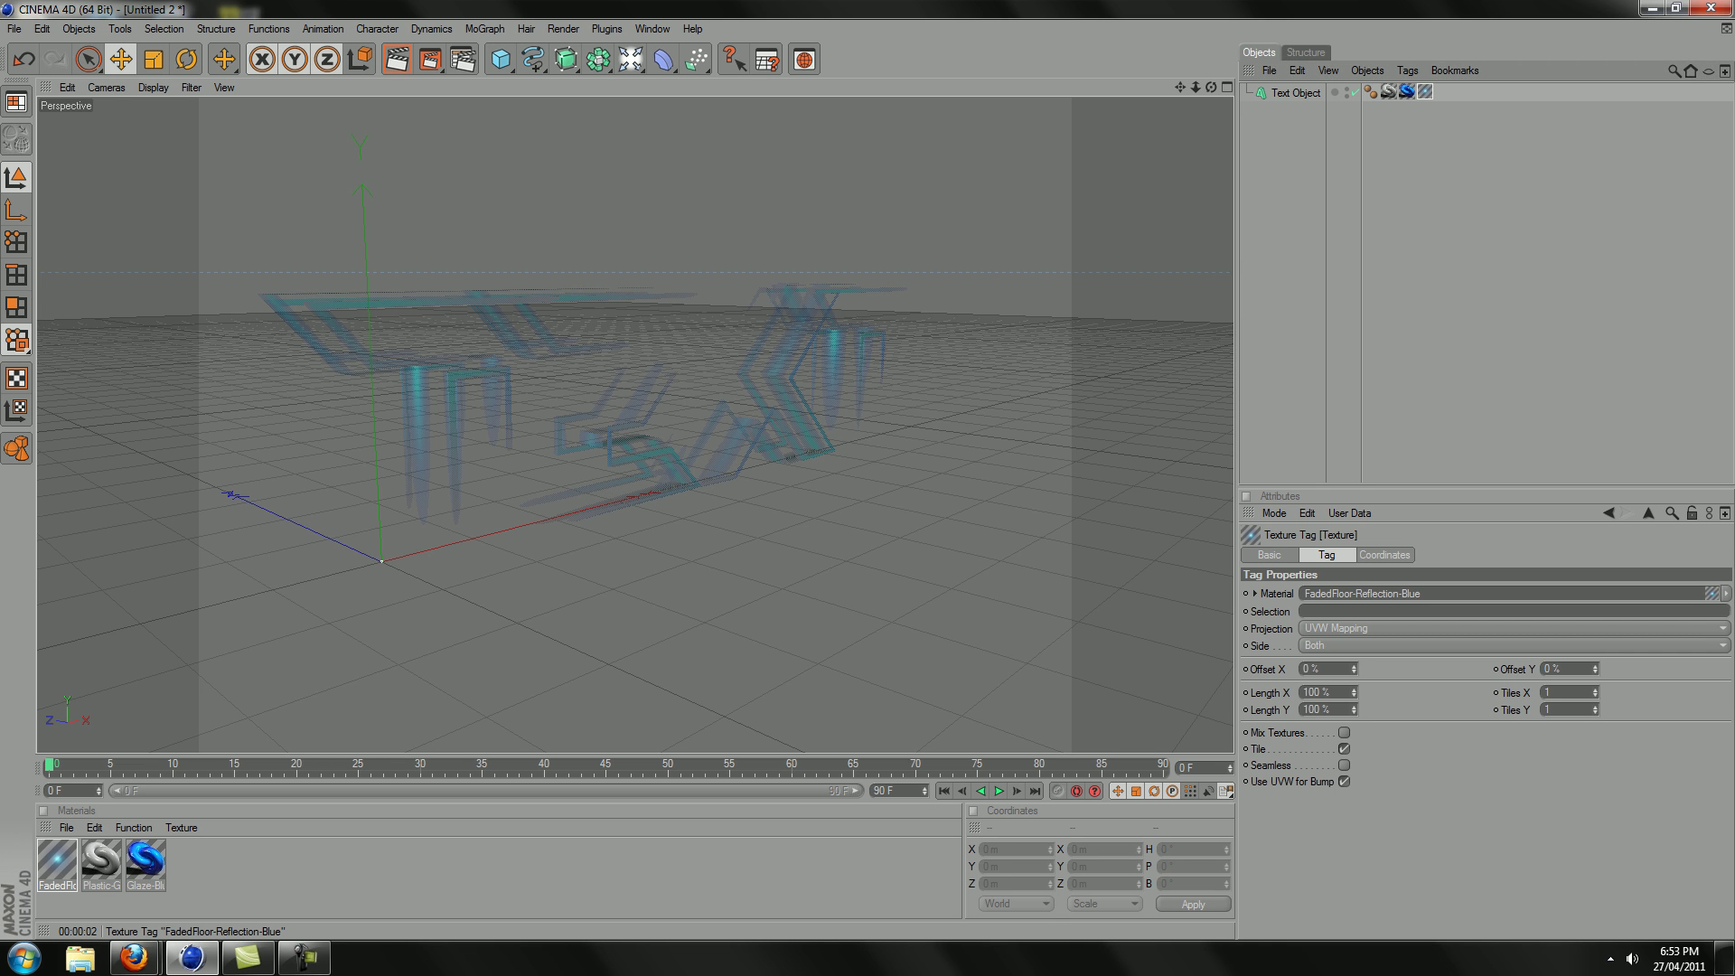
left_click_drag(1425, 92, 1403, 92)
left_click(1437, 199)
left_click(397, 59)
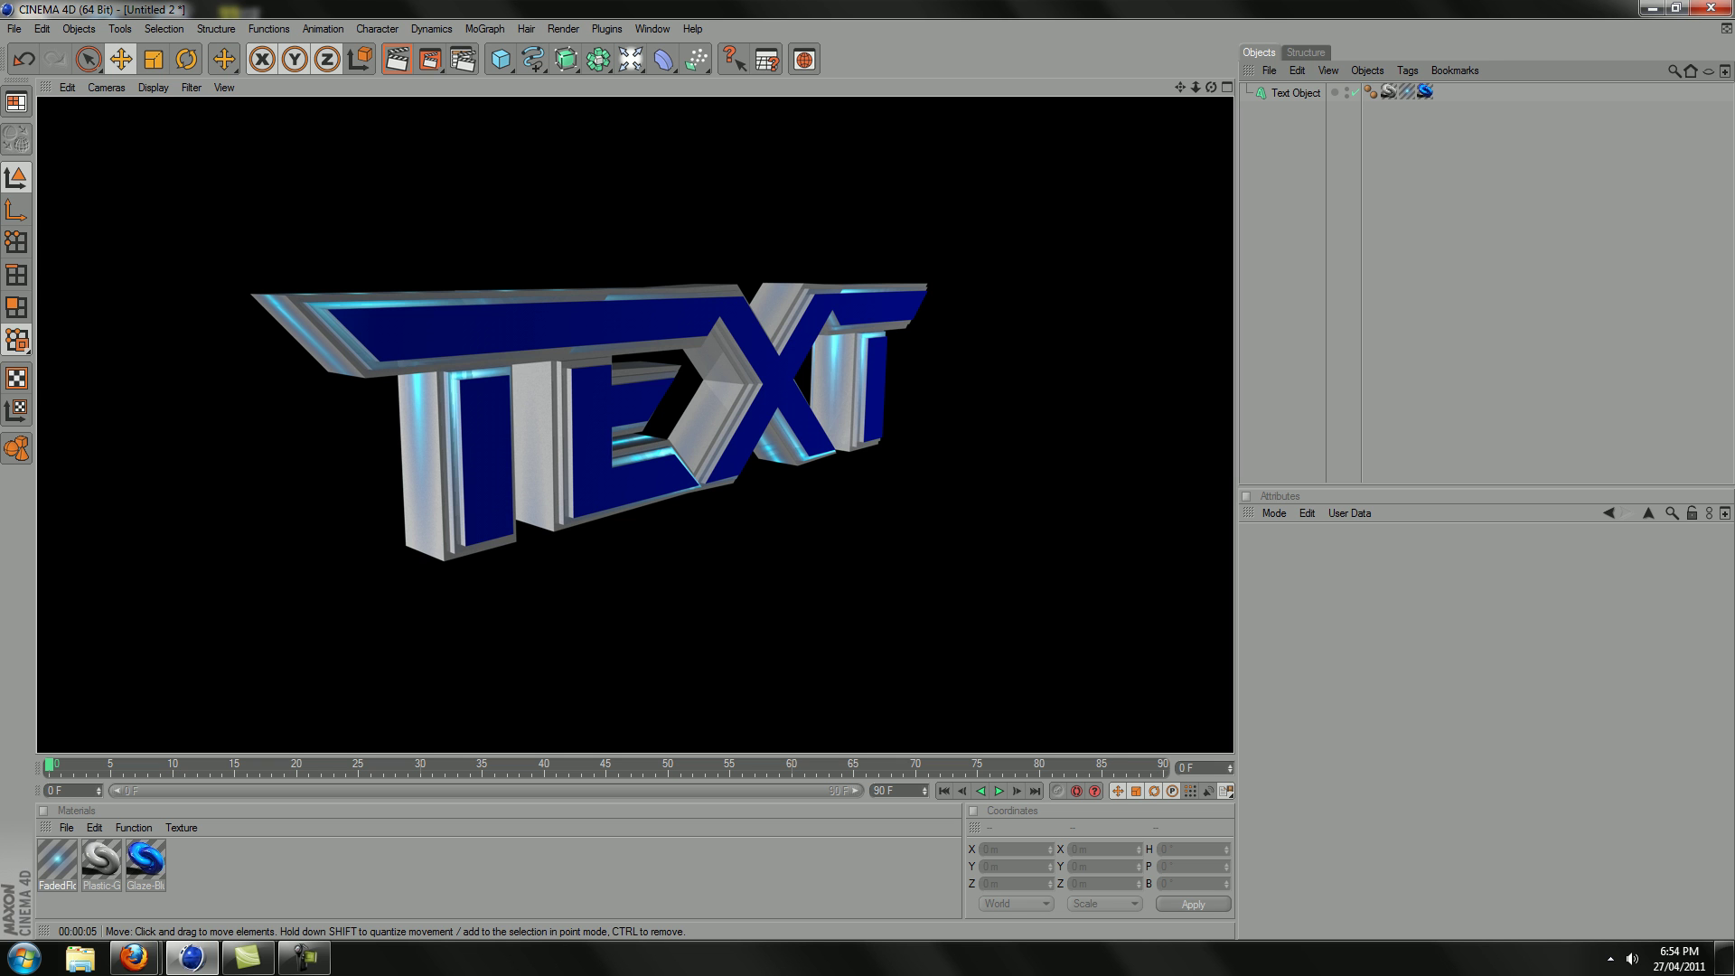
Step: Review the settings of the text's Glaze-Blue texture tag and of the Glaze-Blue material
left_click(1437, 172)
left_click(1426, 92)
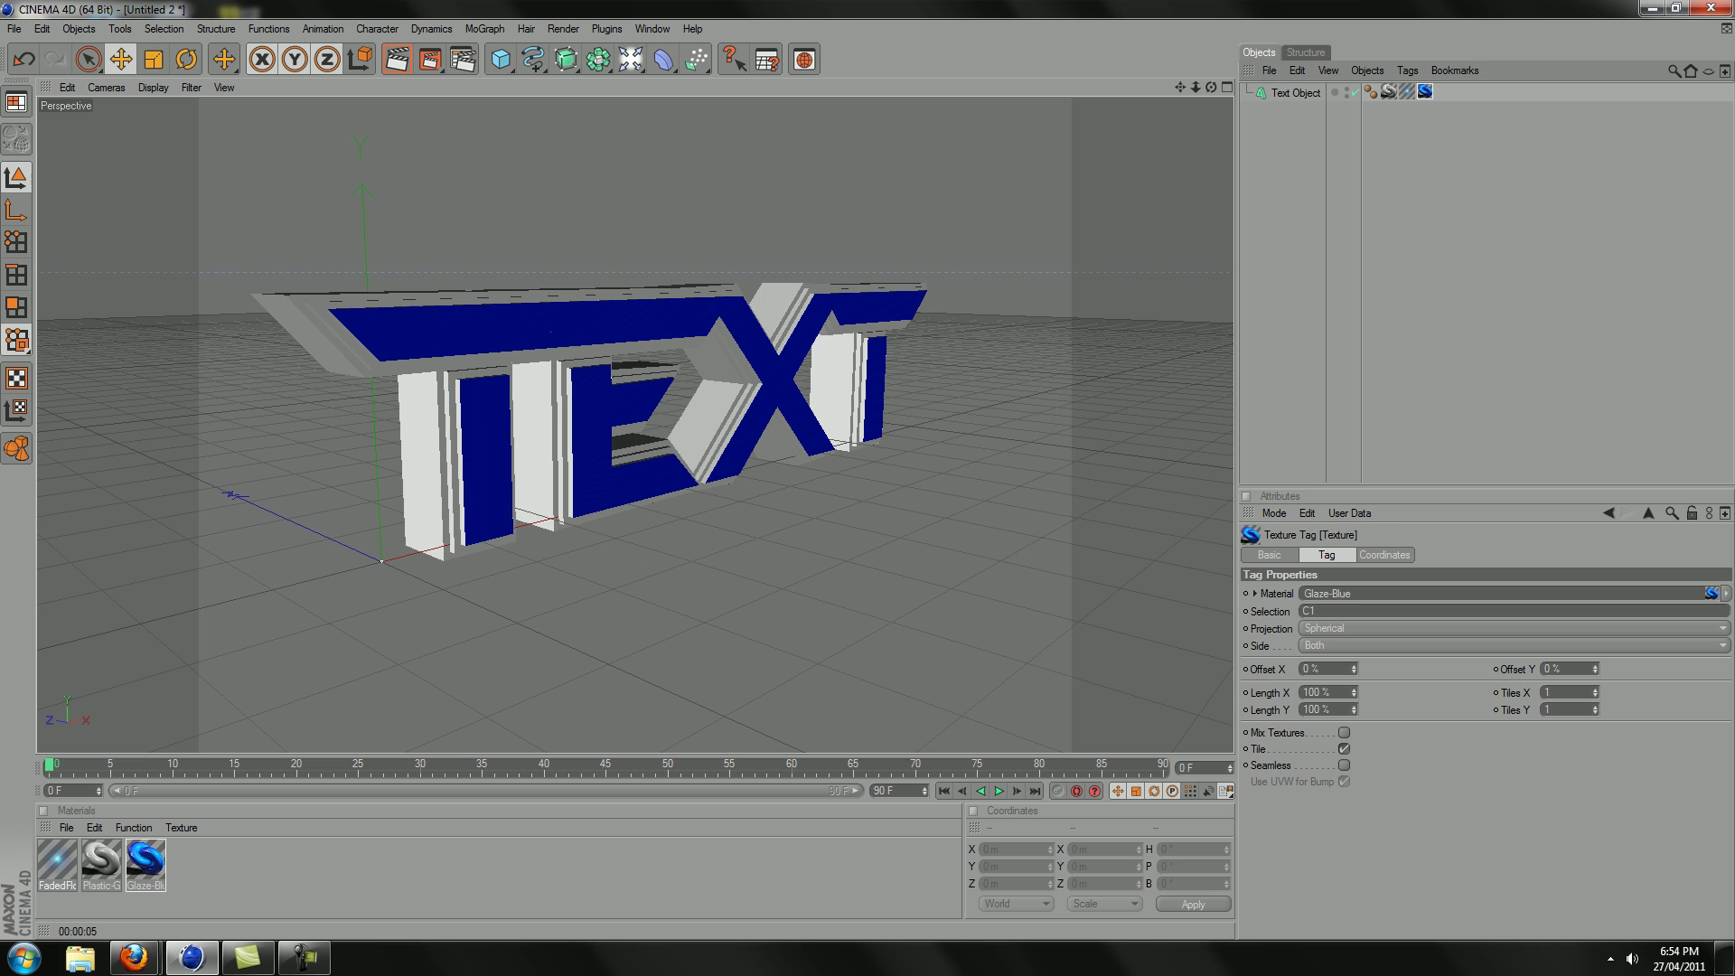
double_click(146, 861)
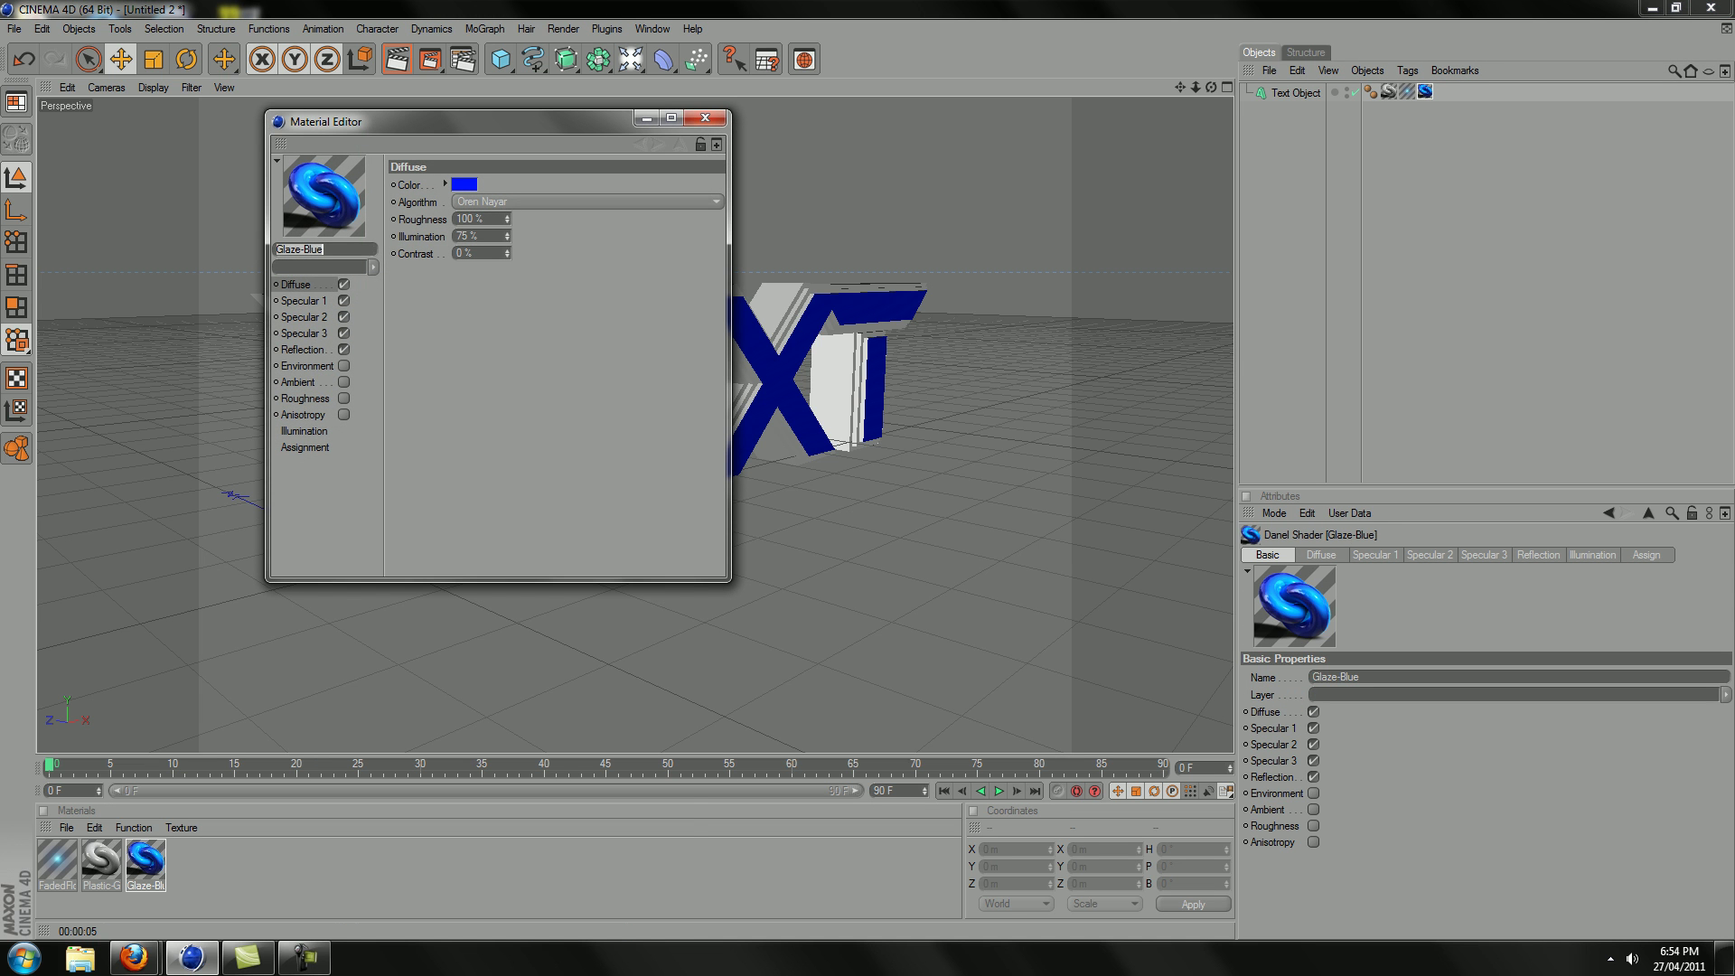
left_click(705, 118)
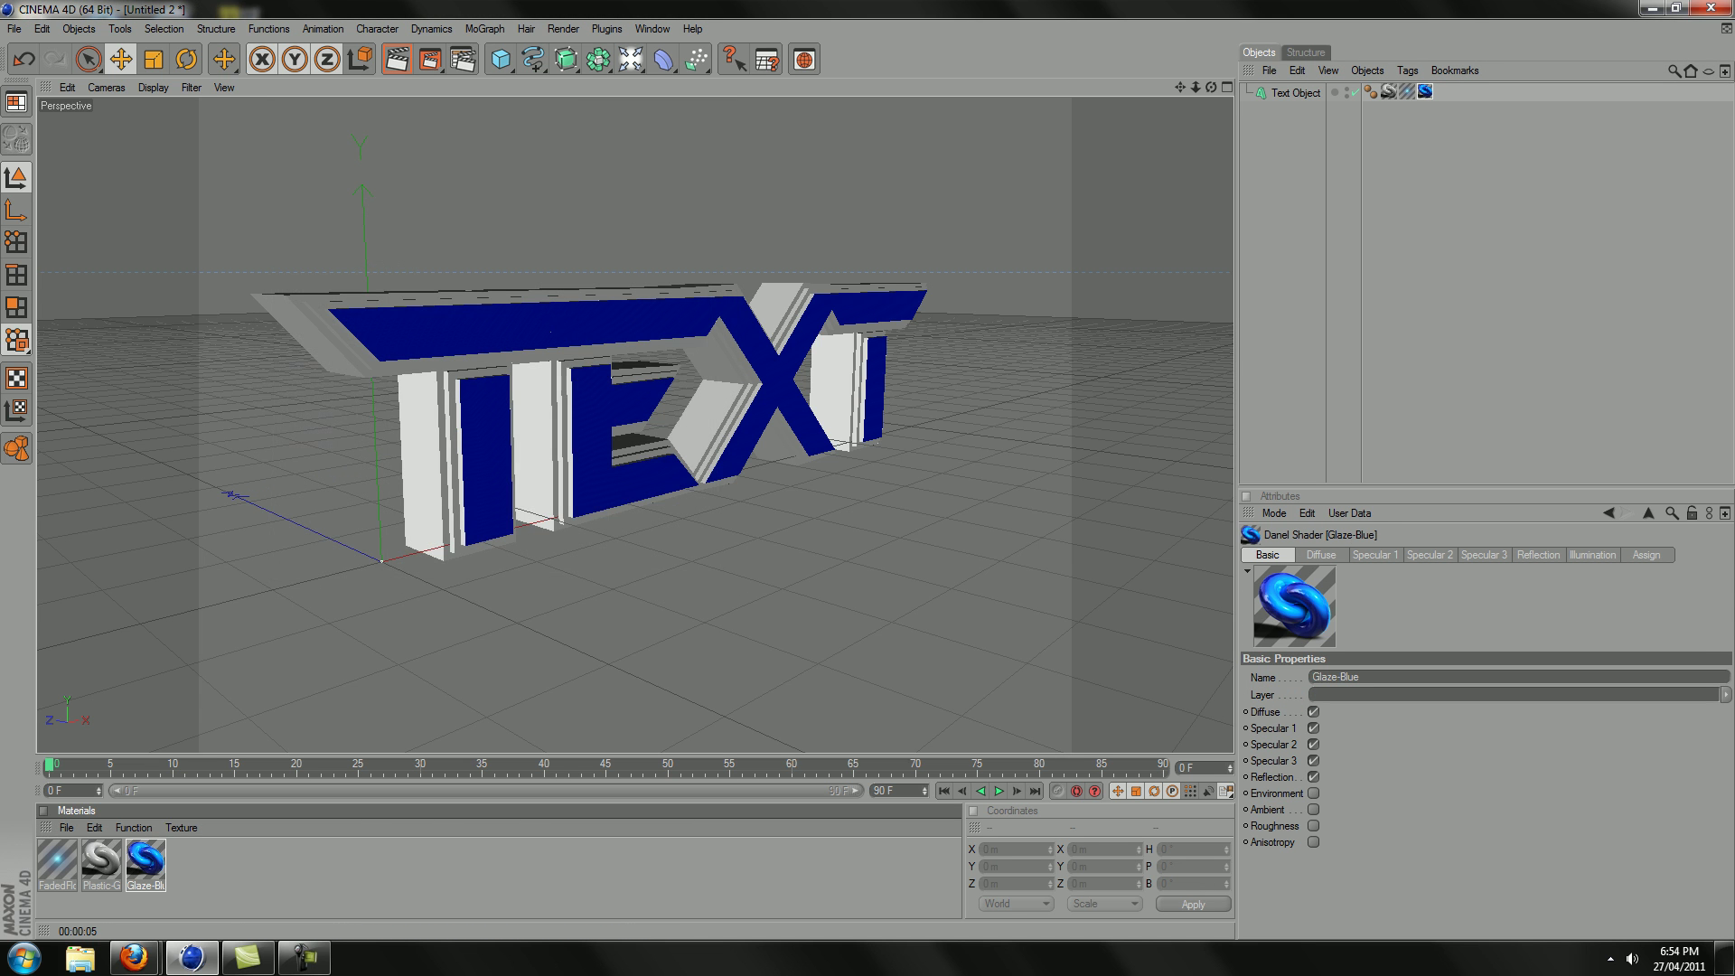
Step: Enable Glow on the FadedFloor-Reflection-Blue material with inner and outer strength at 300%, and test-render the view
left_click(57, 860)
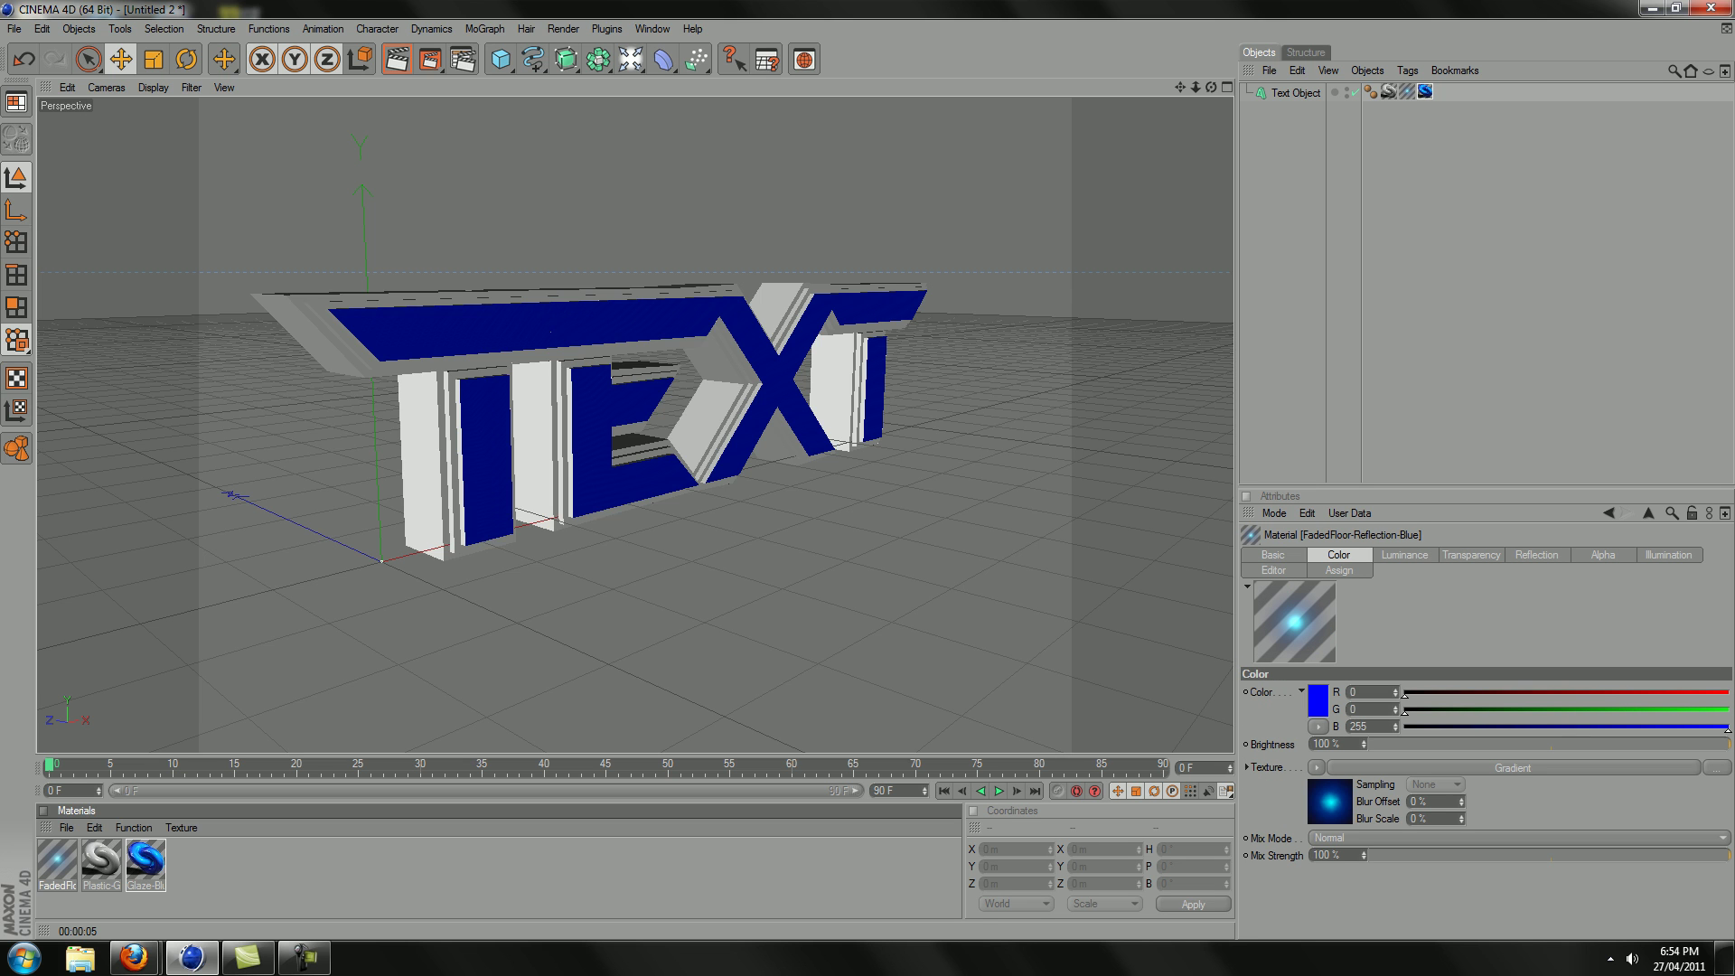
double_click(56, 861)
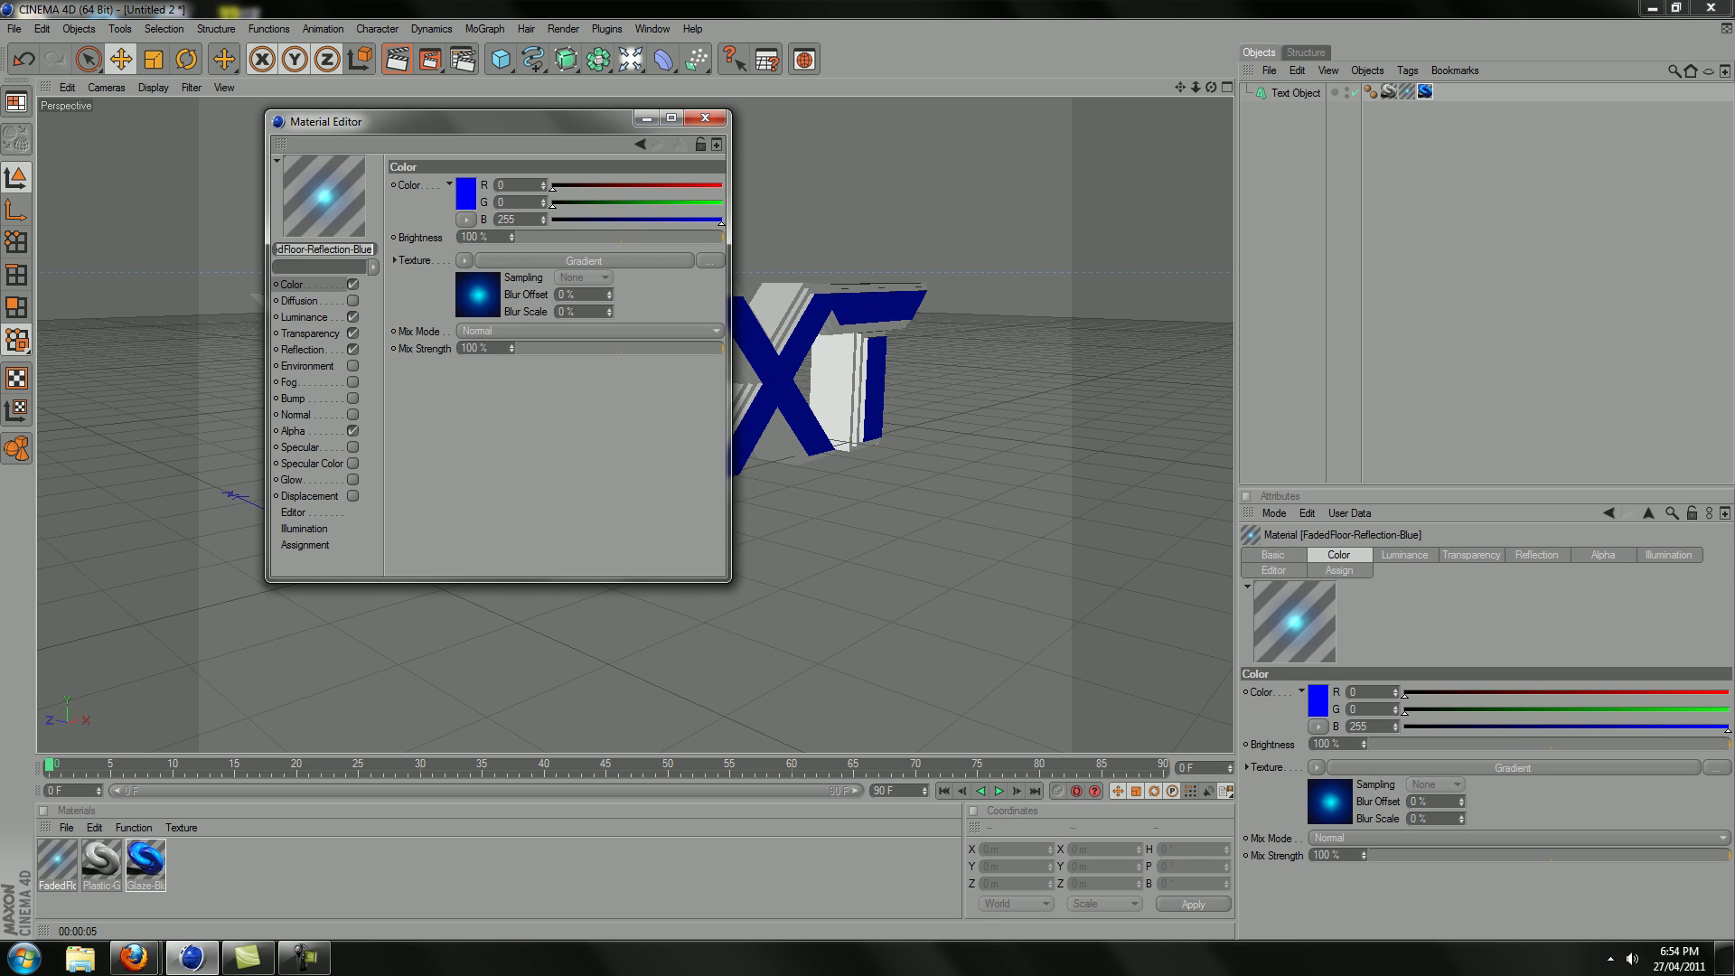
left_click(292, 480)
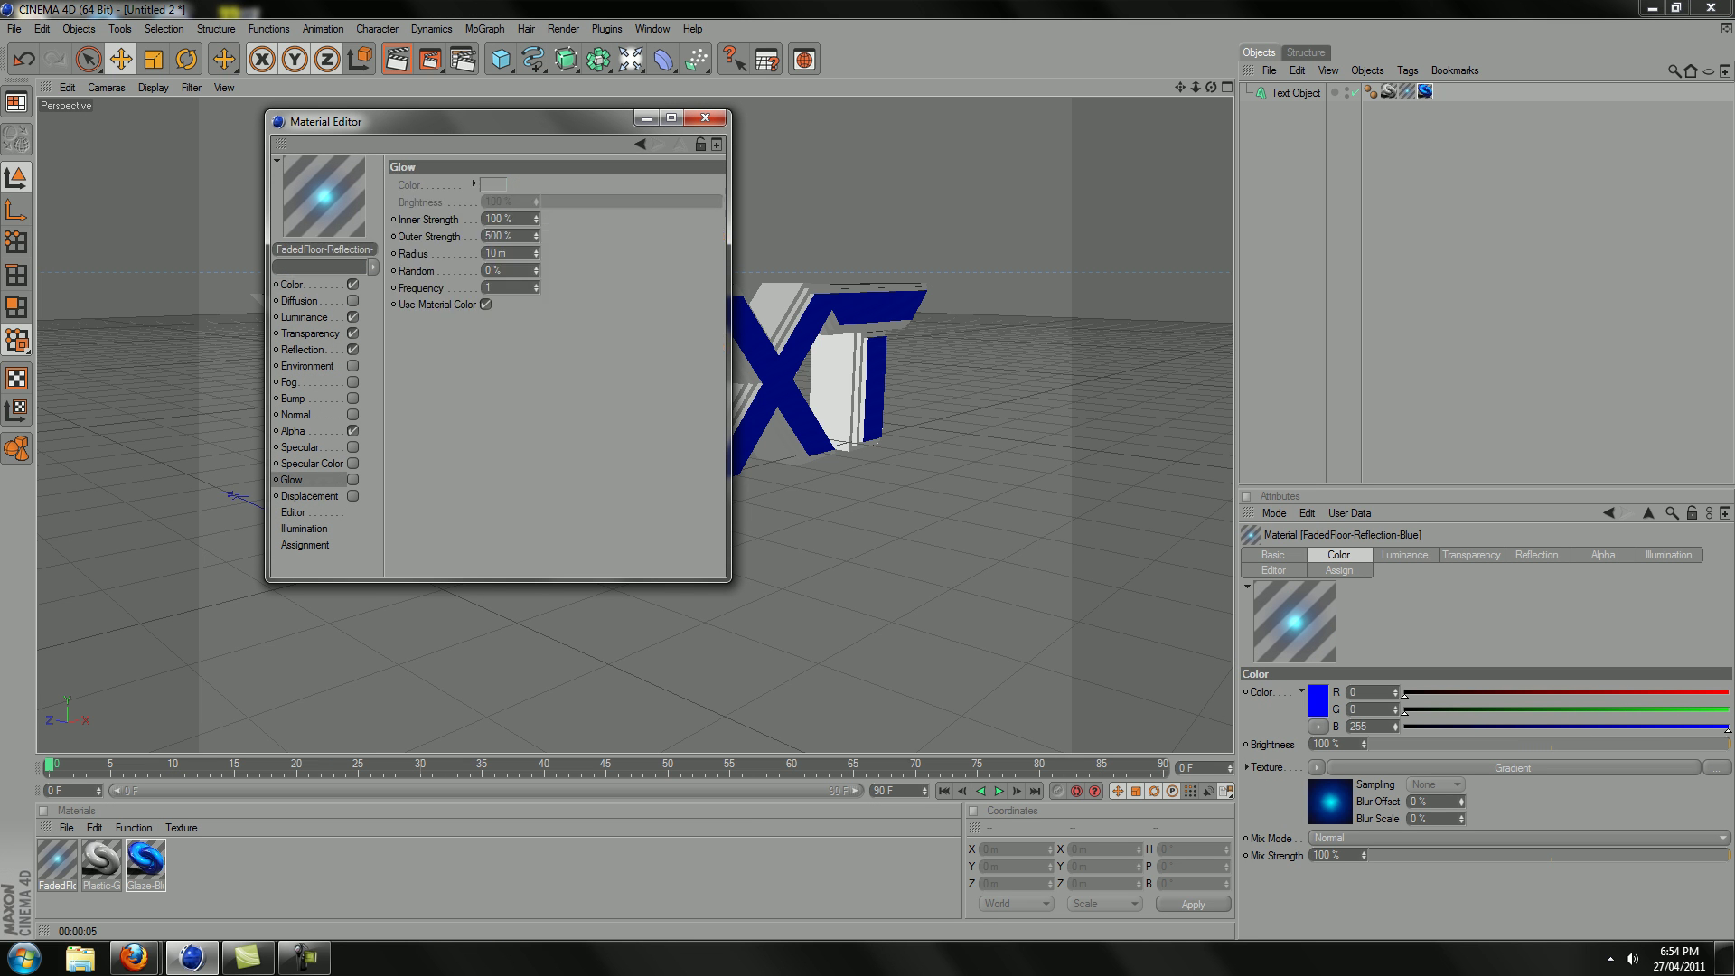
left_click(352, 479)
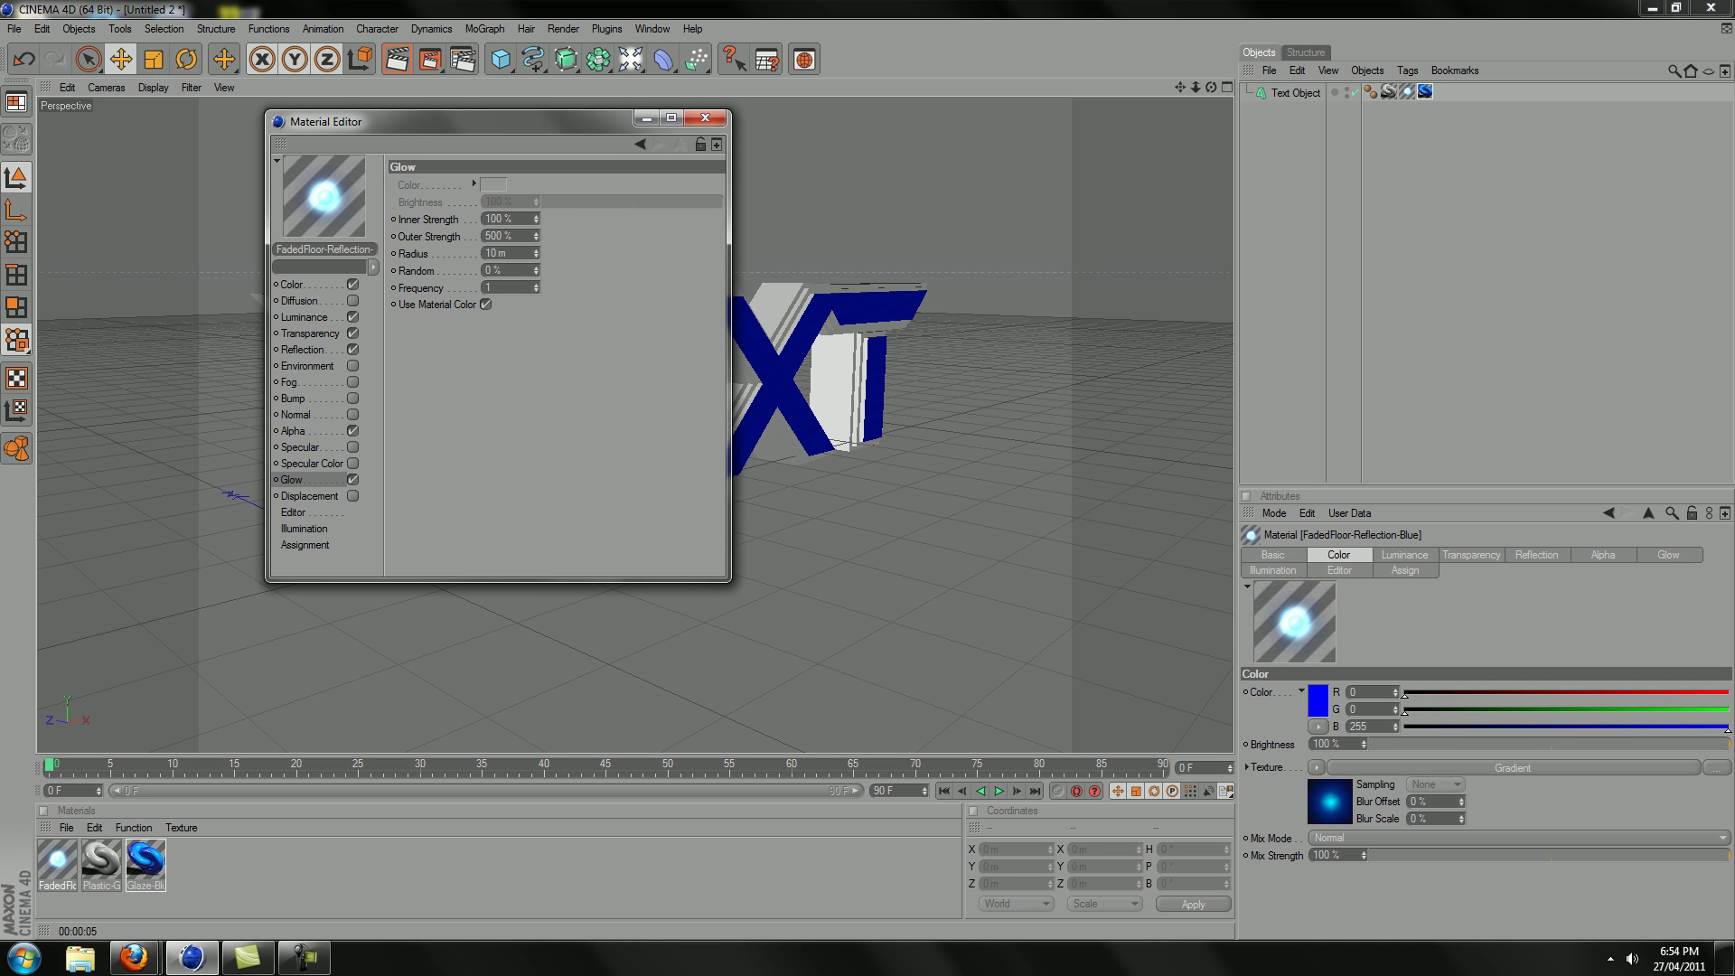
left_click_drag(513, 220, 483, 220)
type("300")
key("Tab")
type("300")
key("Return")
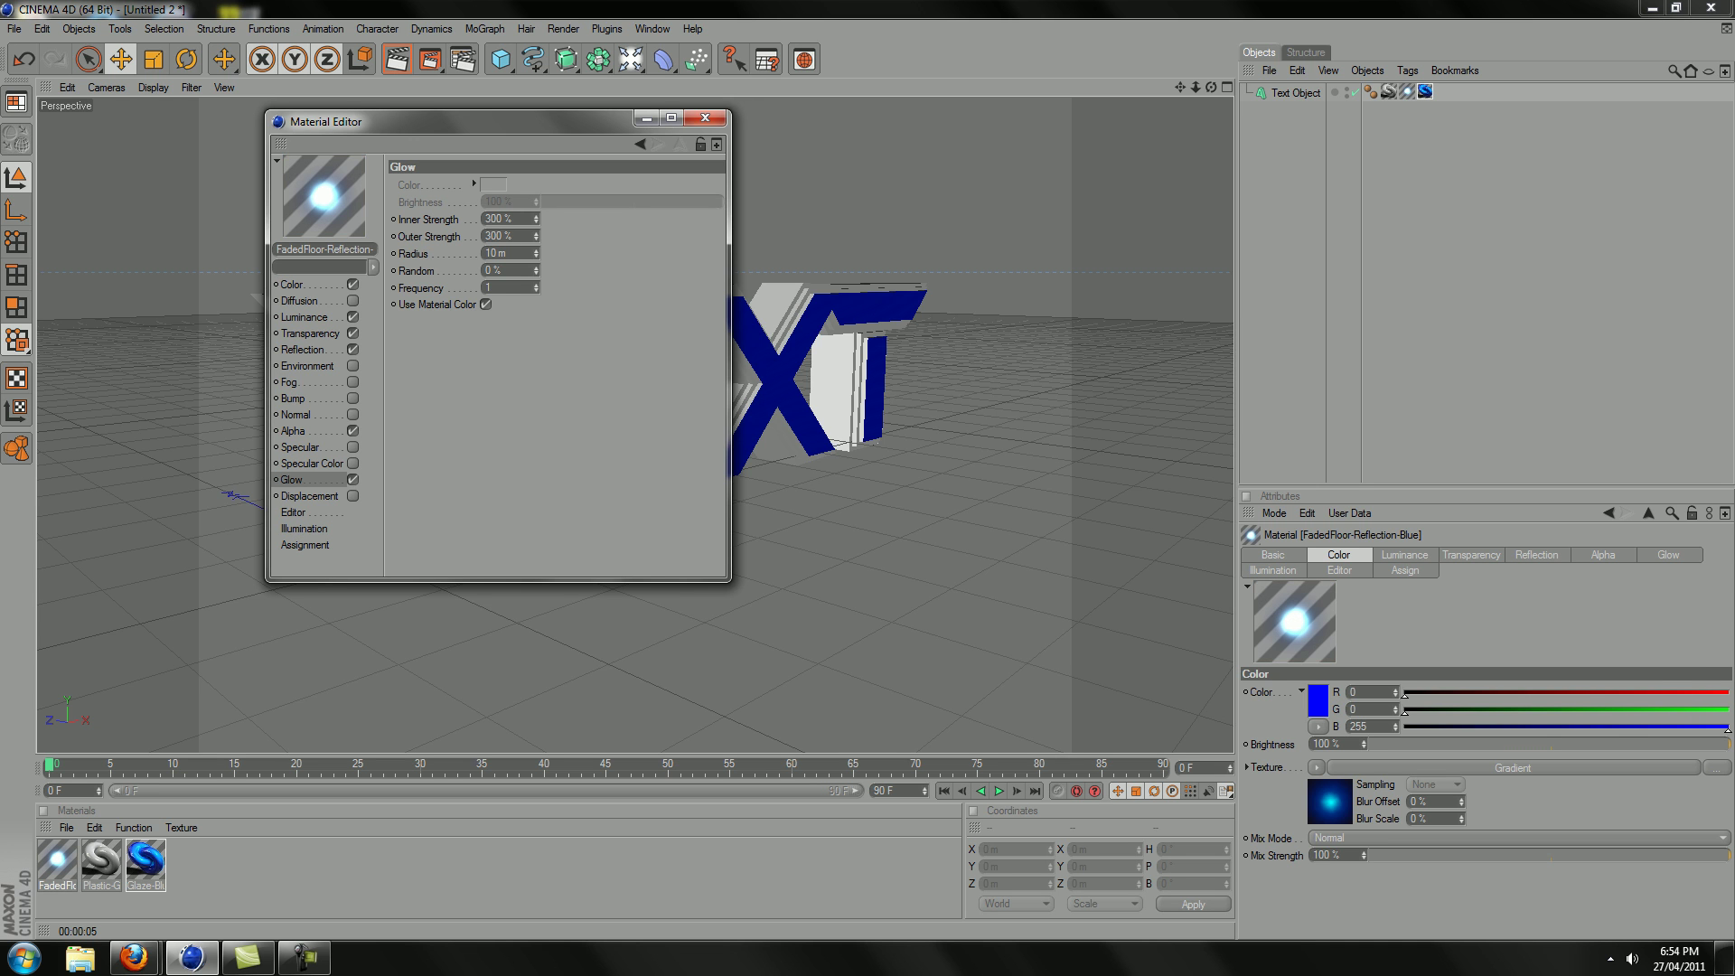
left_click(705, 118)
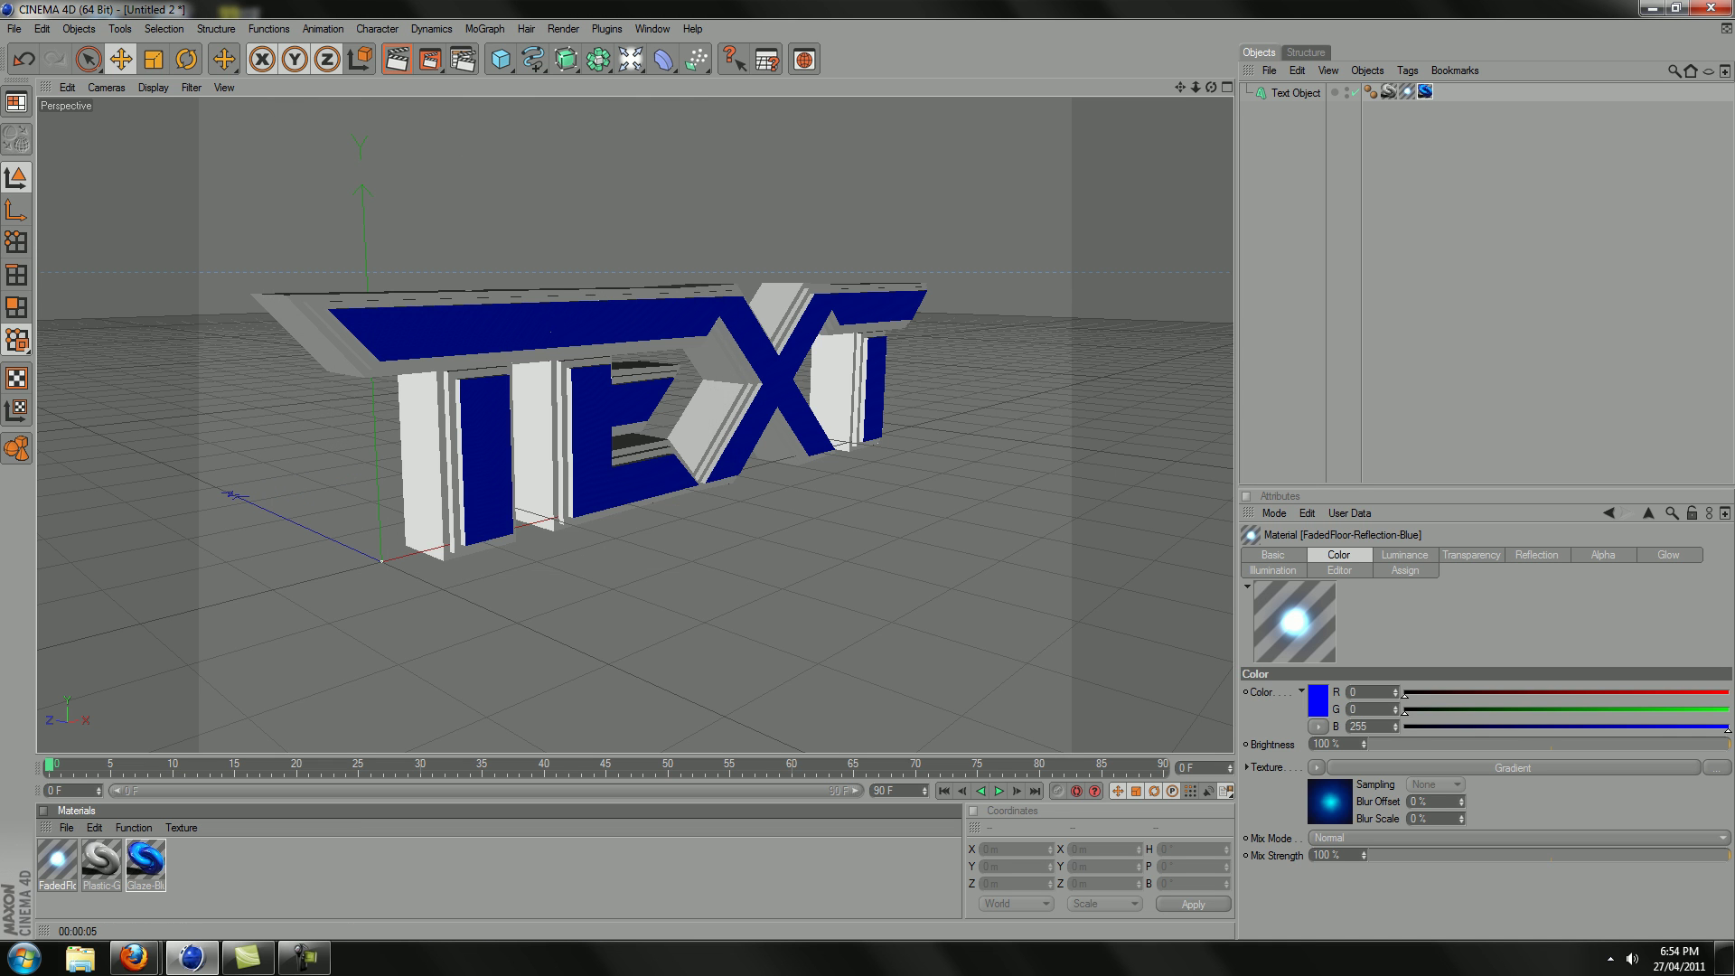
left_click(395, 59)
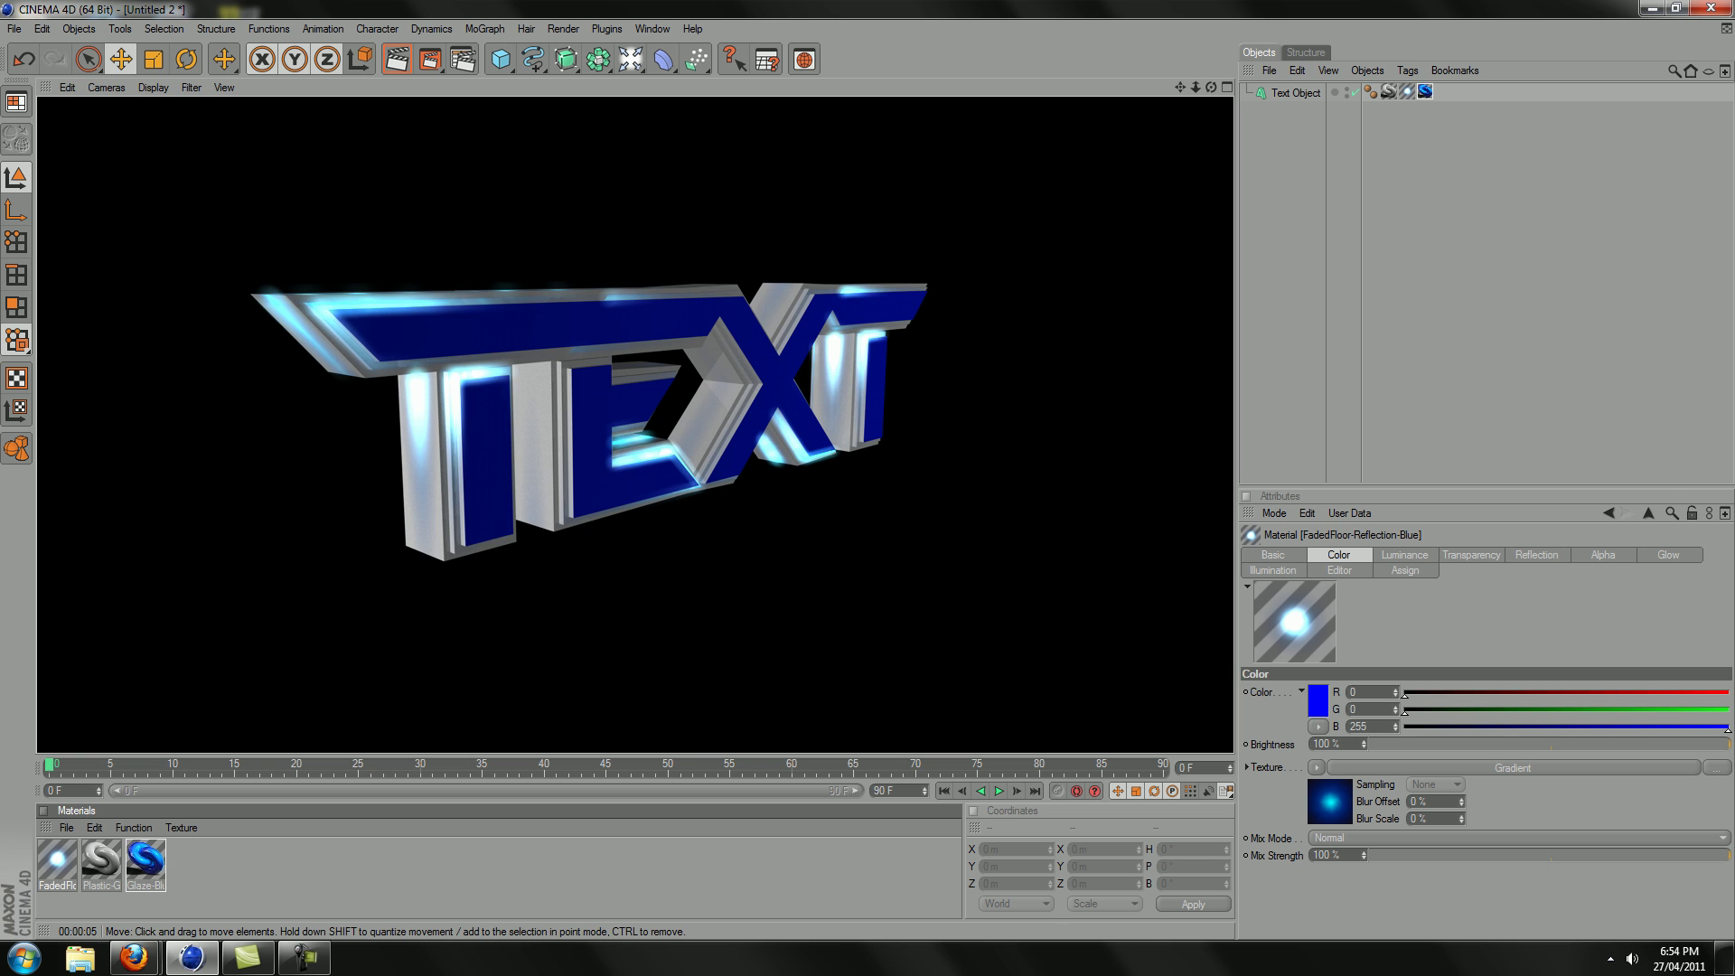
left_click(635, 633)
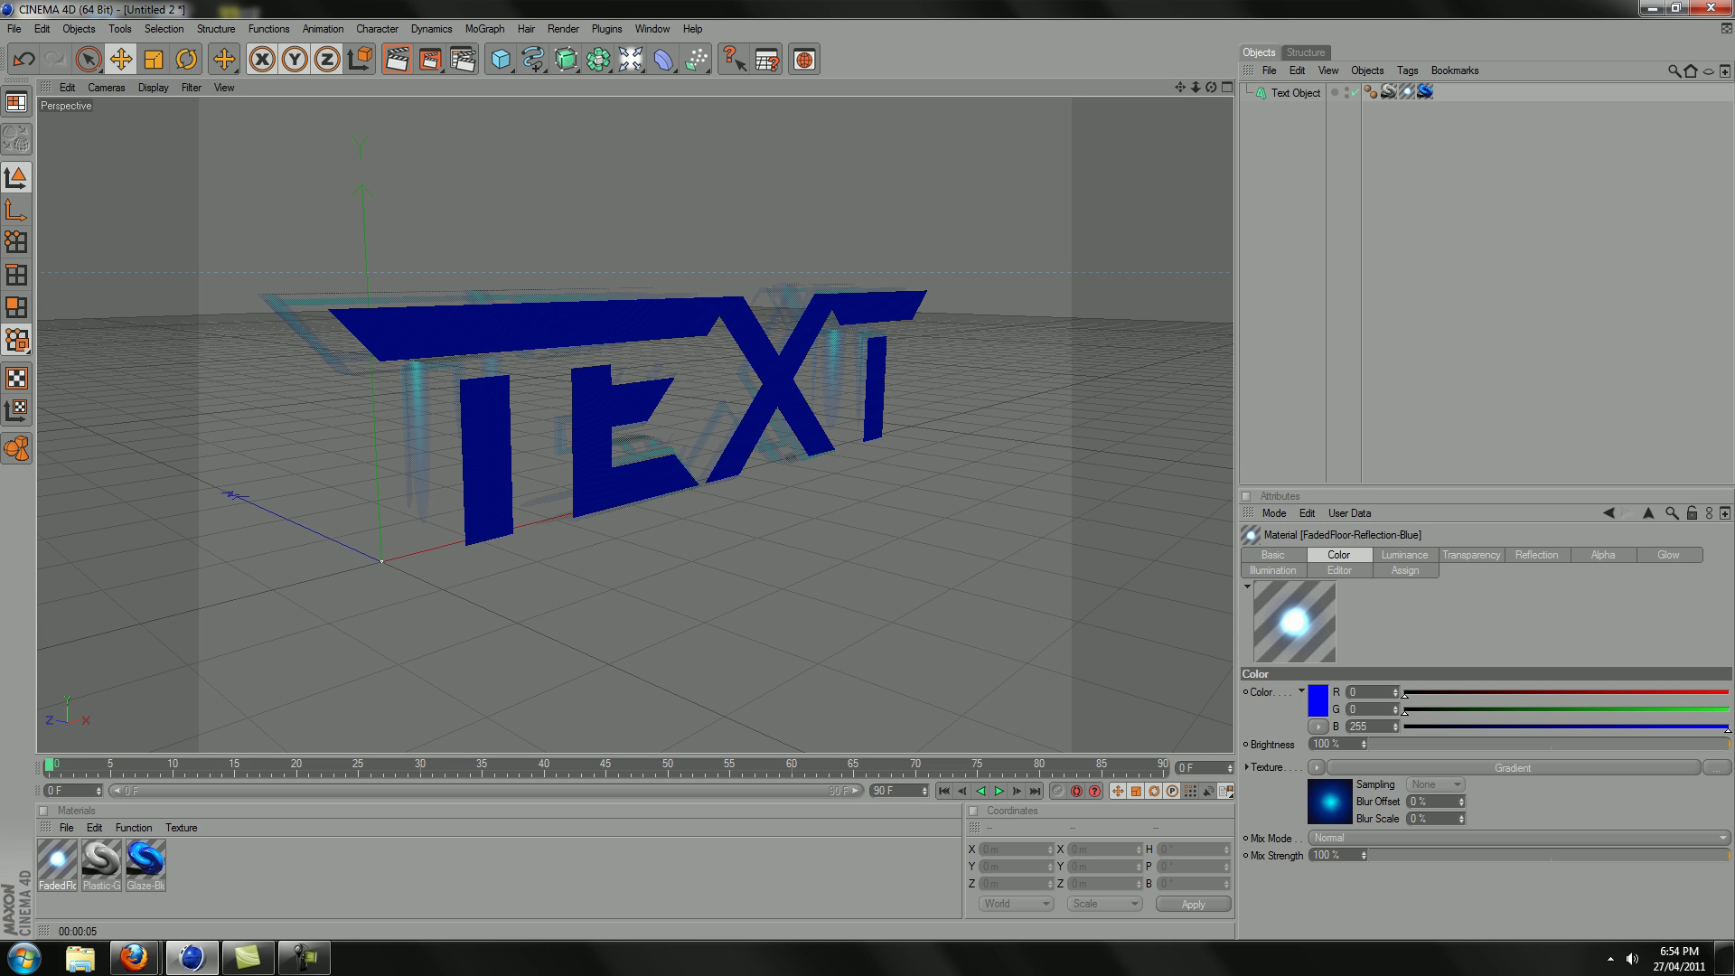
Step: Add an omni light, move it in front of the text to about X 317, Y 135, Z -695 m, and enable Ambient Illumination
left_click(696, 60)
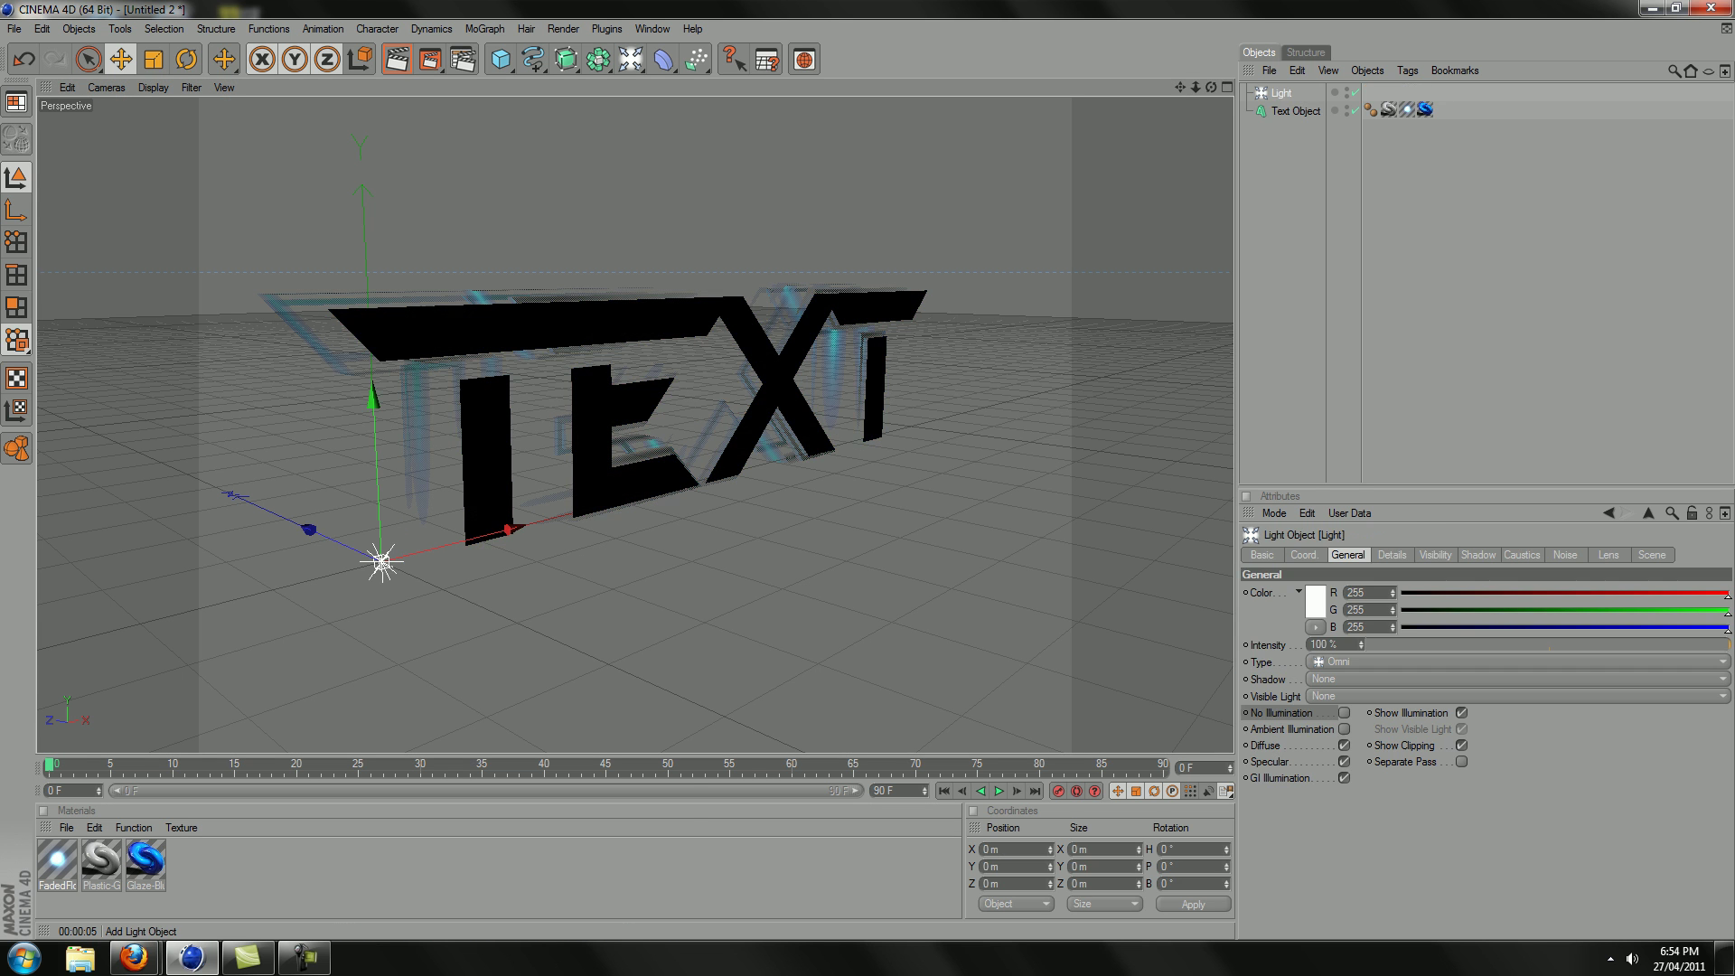
scroll(635, 425, "down", 2)
left_click_drag(347, 507, 1085, 797)
scroll(635, 424, "down", 2)
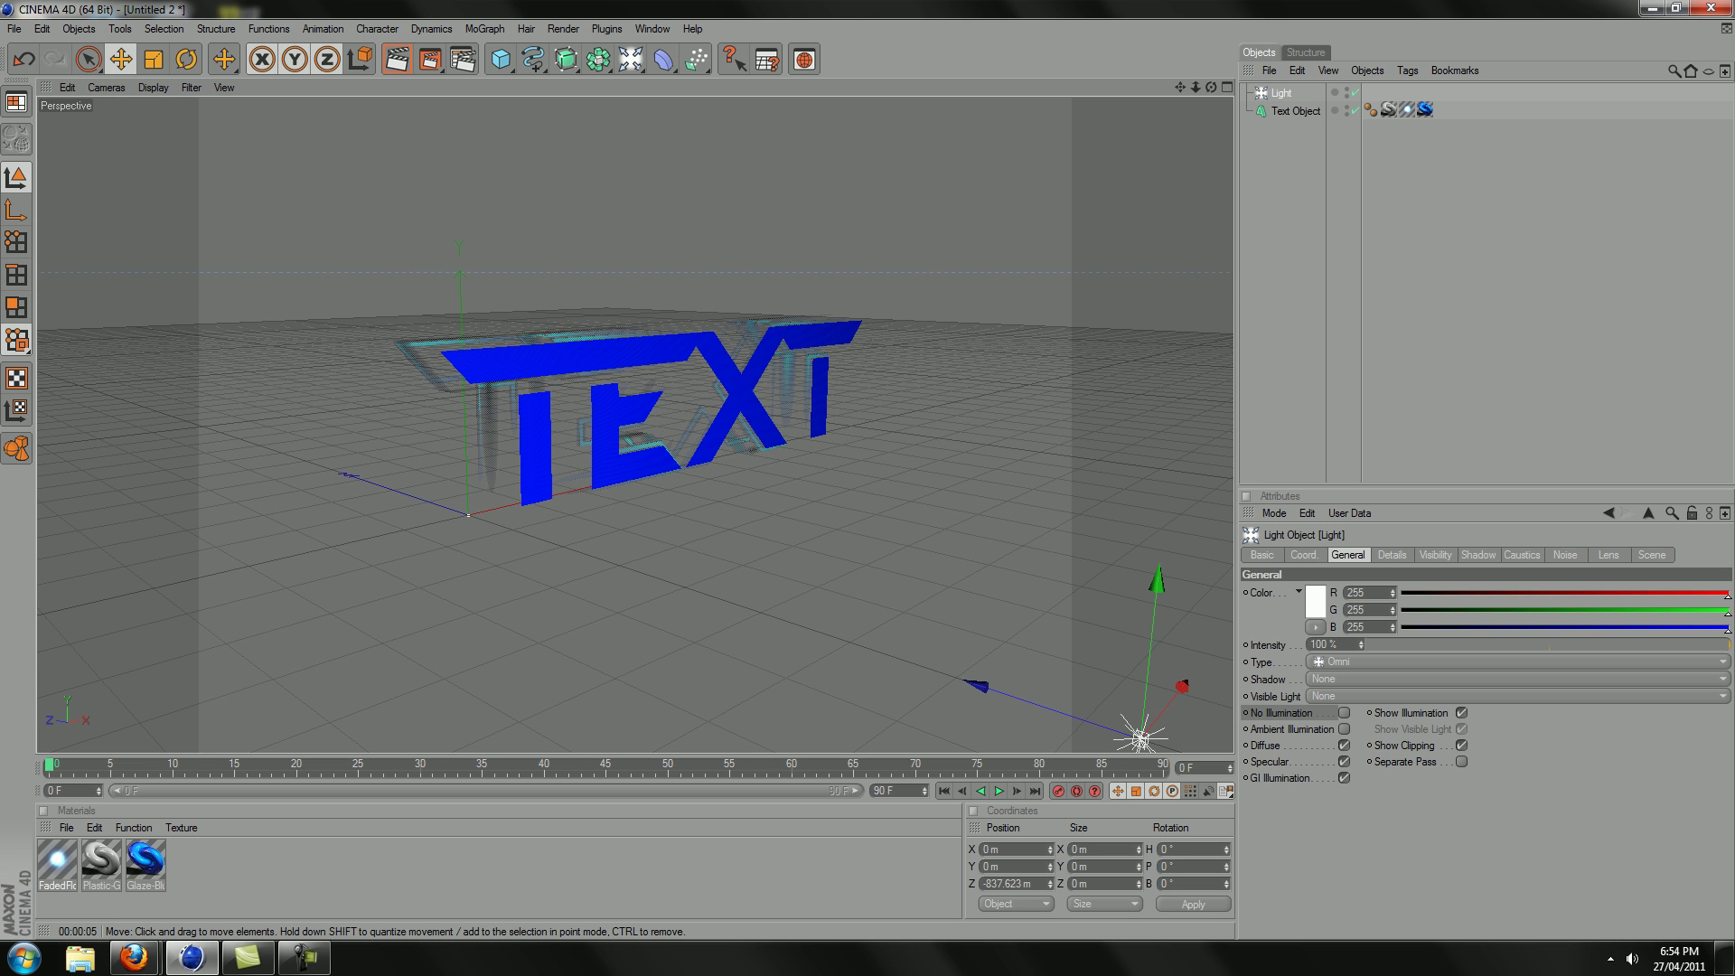
left_click_drag(976, 685, 809, 630)
left_click_drag(1014, 630, 1135, 545)
left_click_drag(1094, 419, 1110, 291)
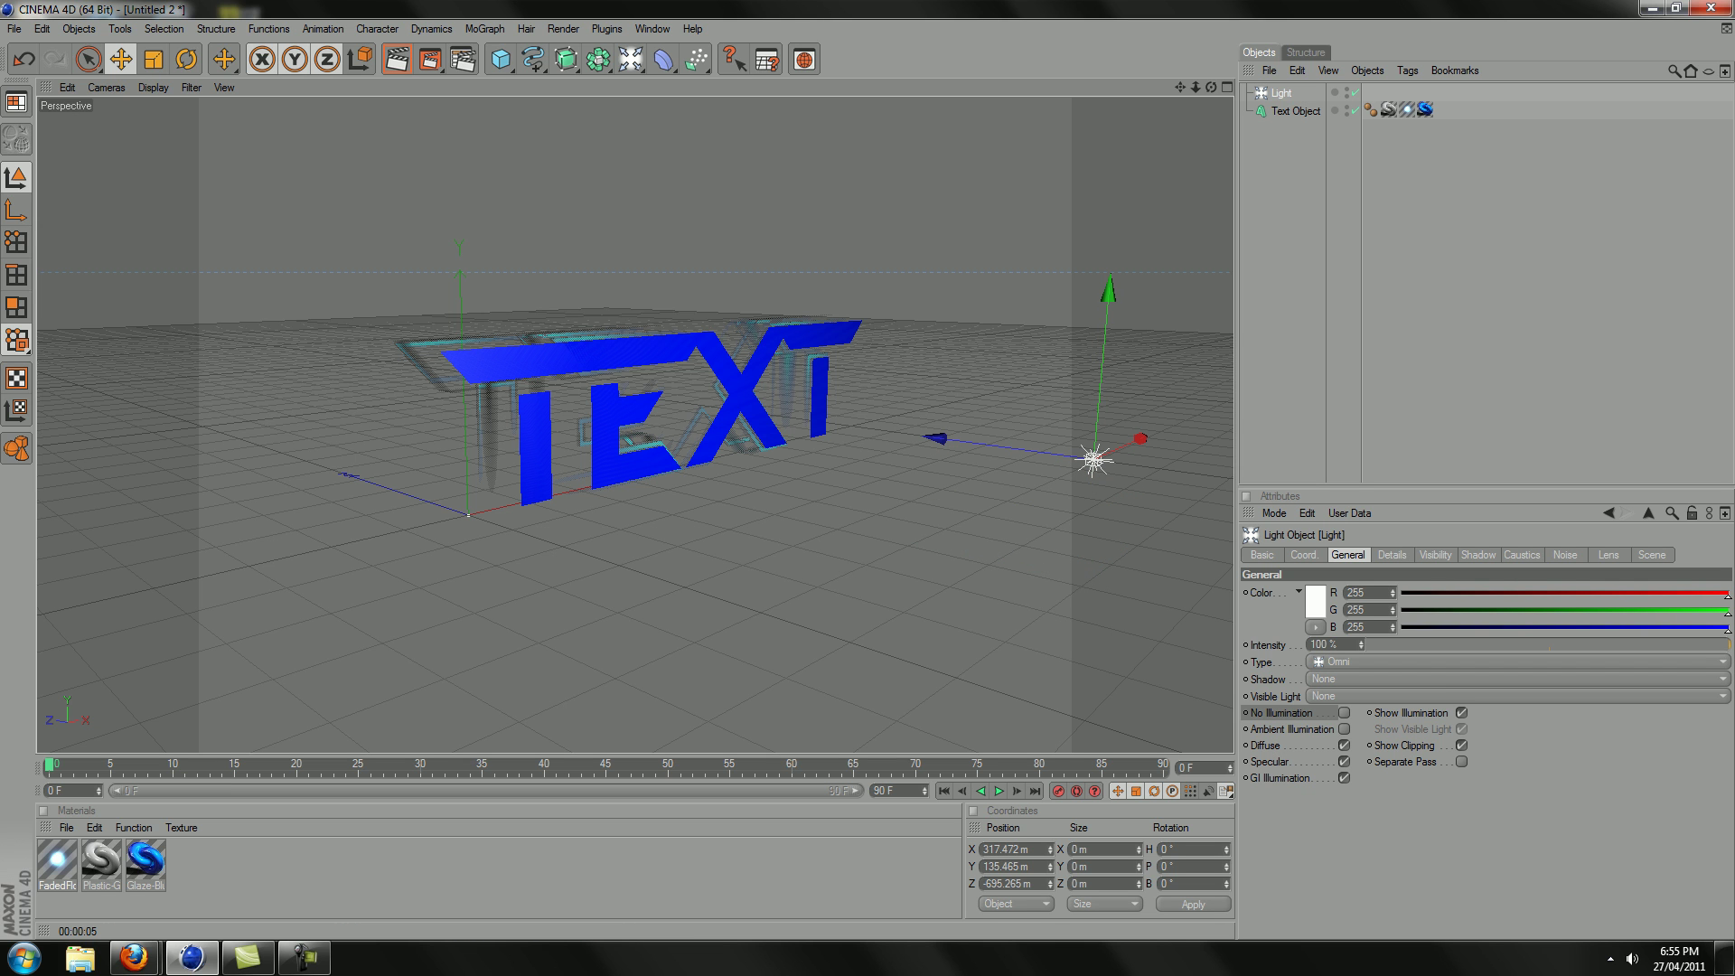
left_click(1344, 728)
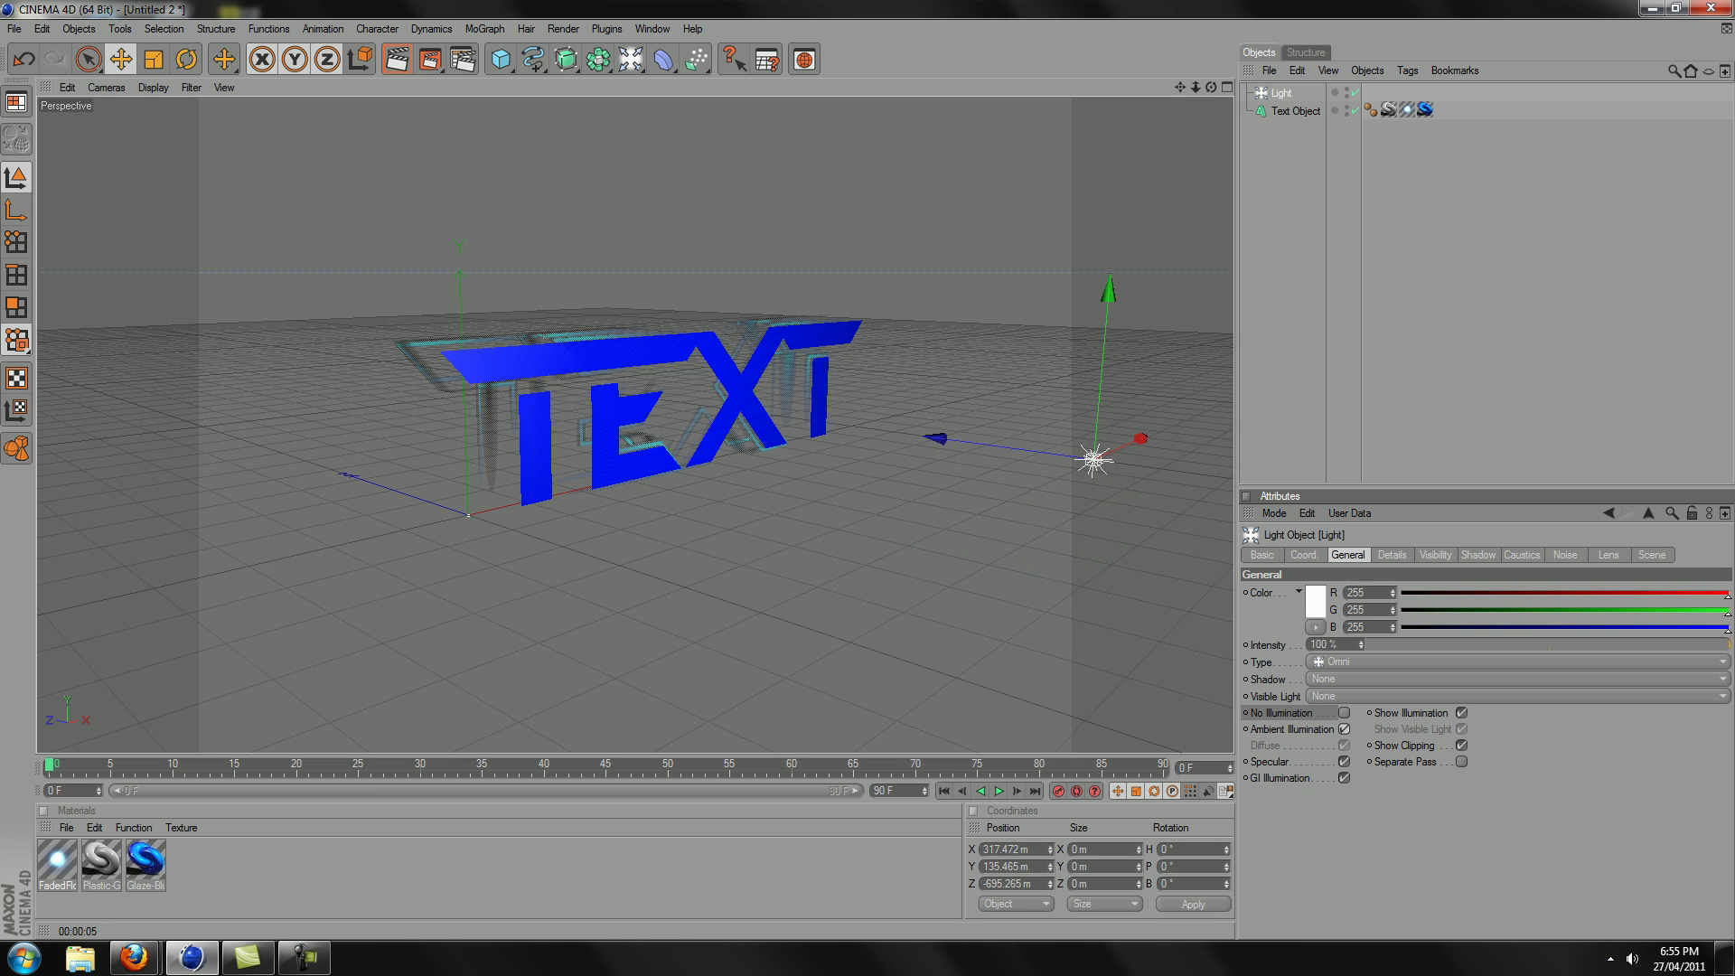
Step: Add a floor object, raise the text object to about Y 15 m above it, and test-render the view
scroll(636, 424, "up", 4)
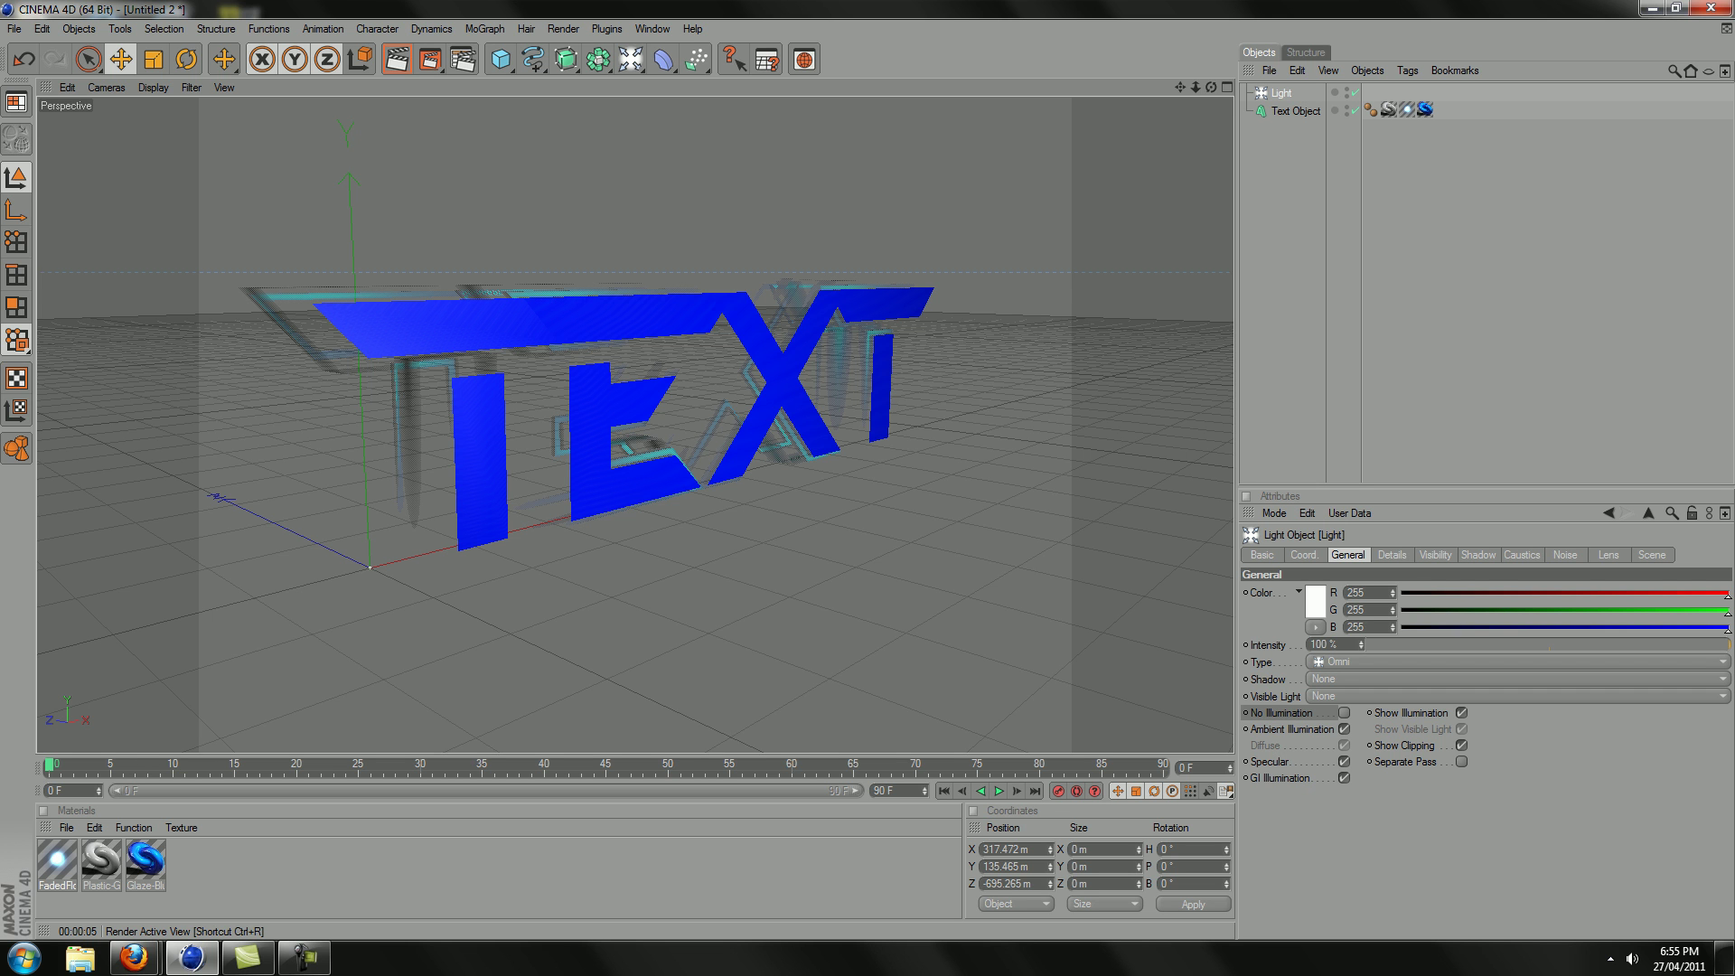
left_click(79, 28)
mouse_move(96, 208)
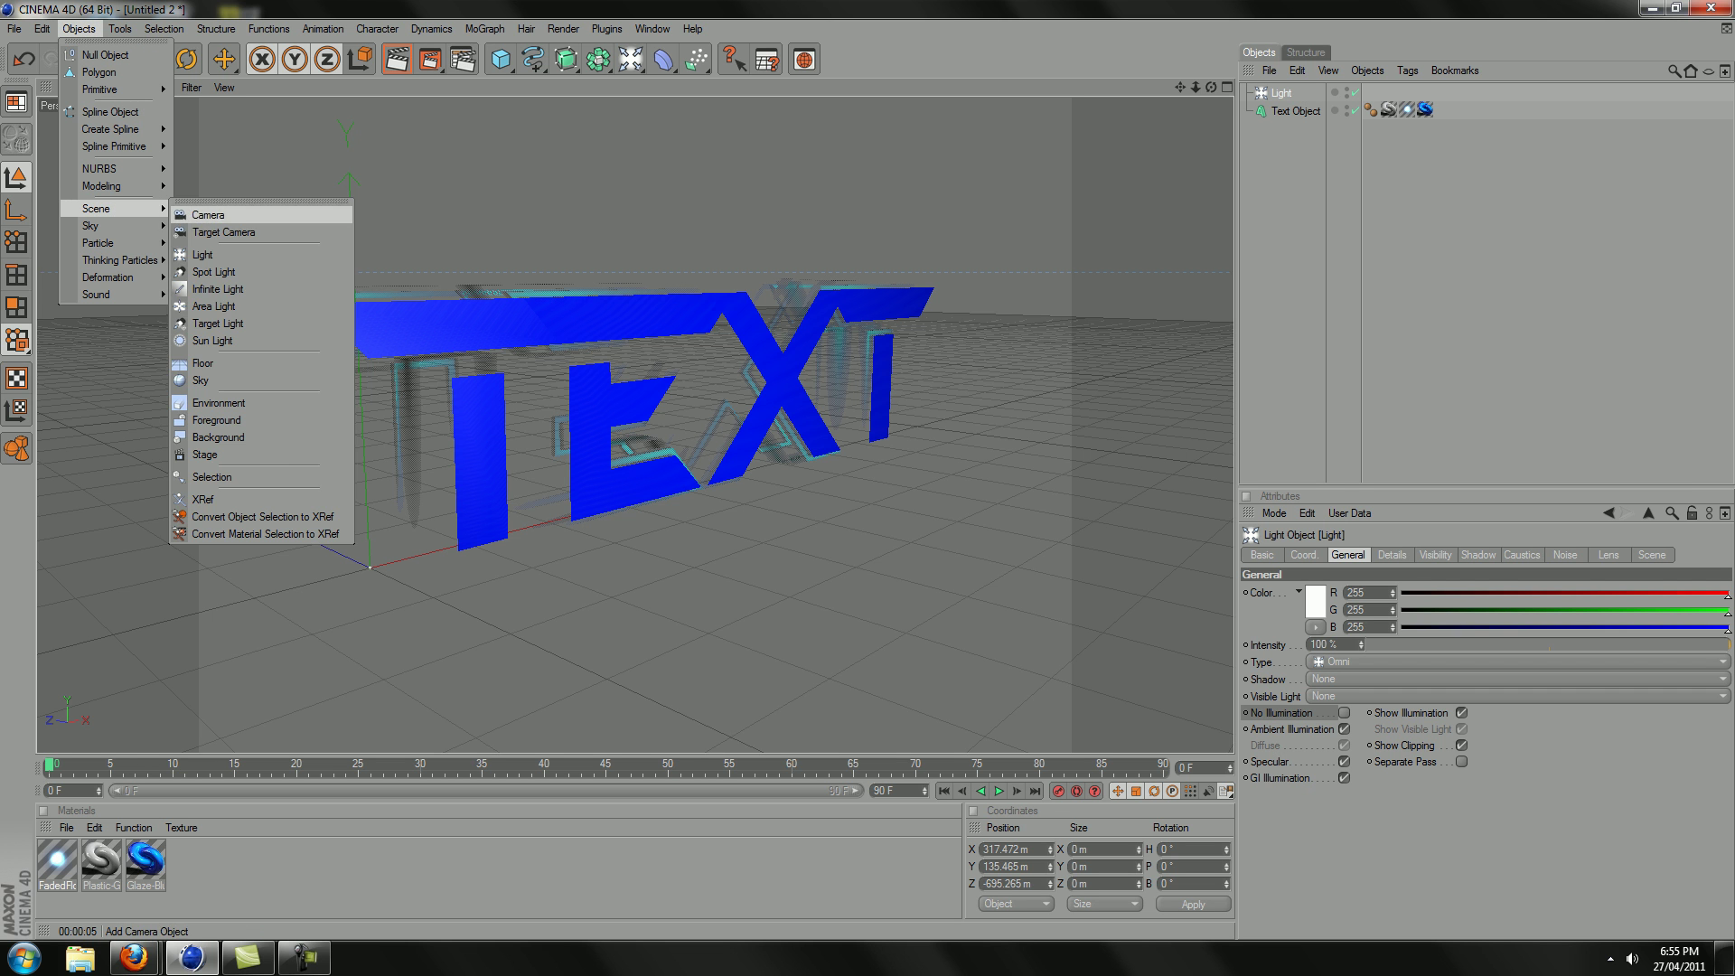
left_click(207, 363)
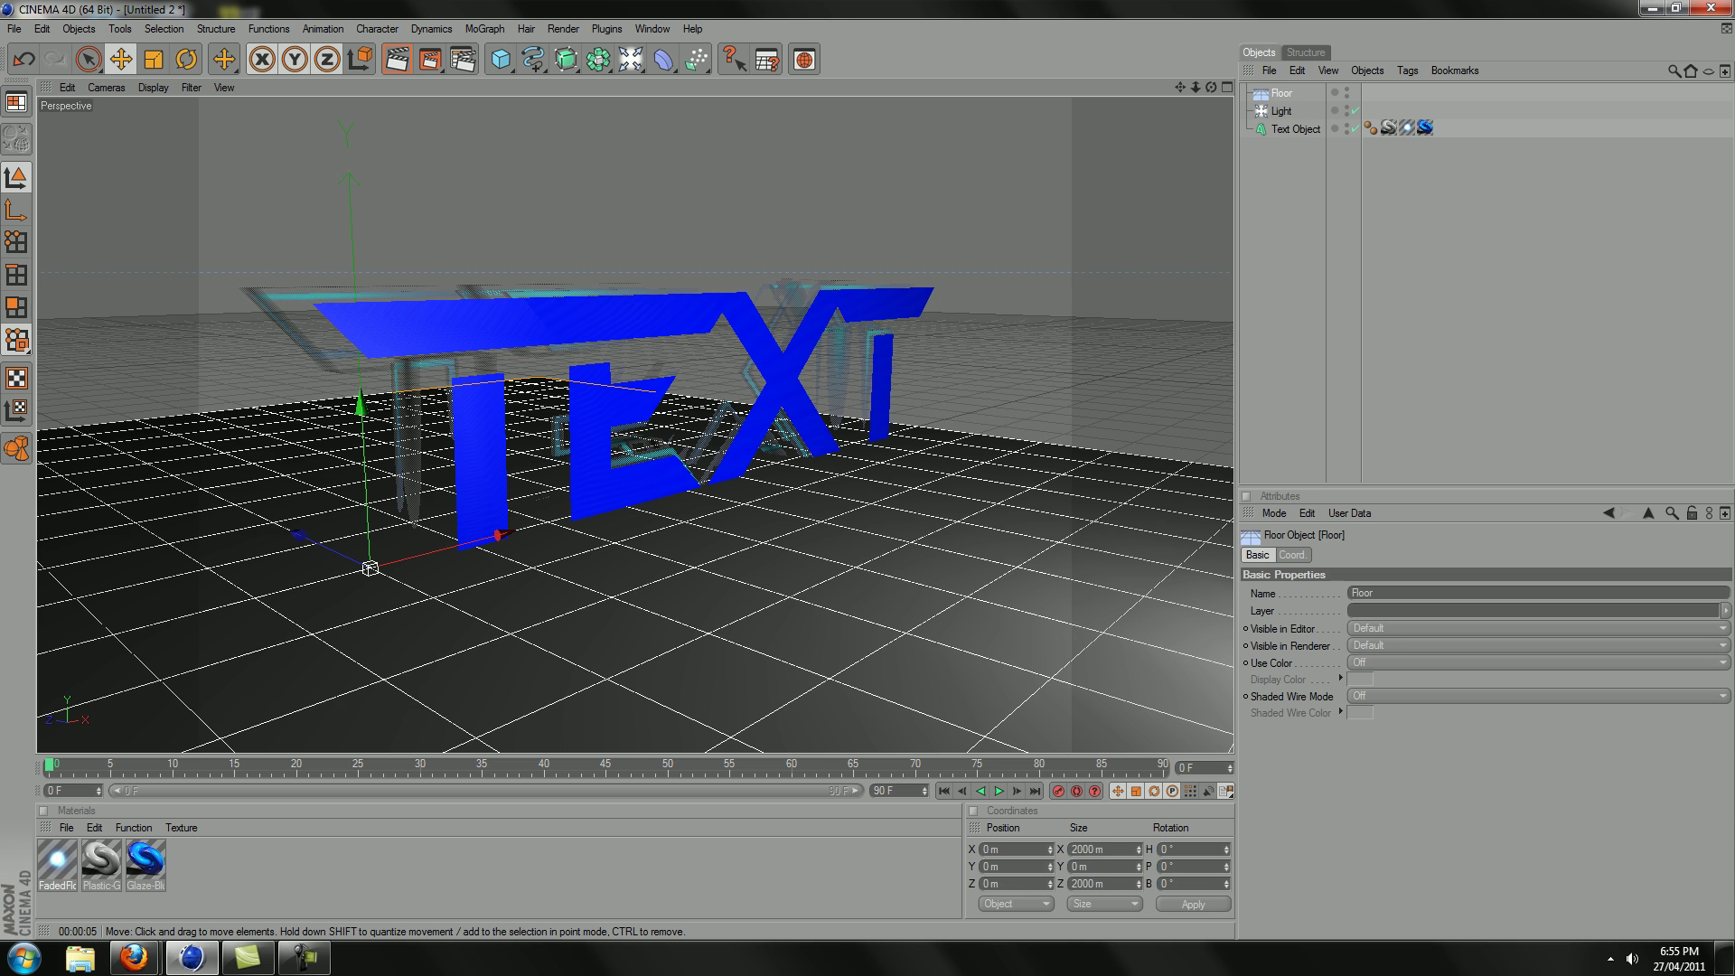
left_click(1296, 130)
left_click_drag(359, 402, 360, 393)
left_click_drag(369, 561, 369, 553)
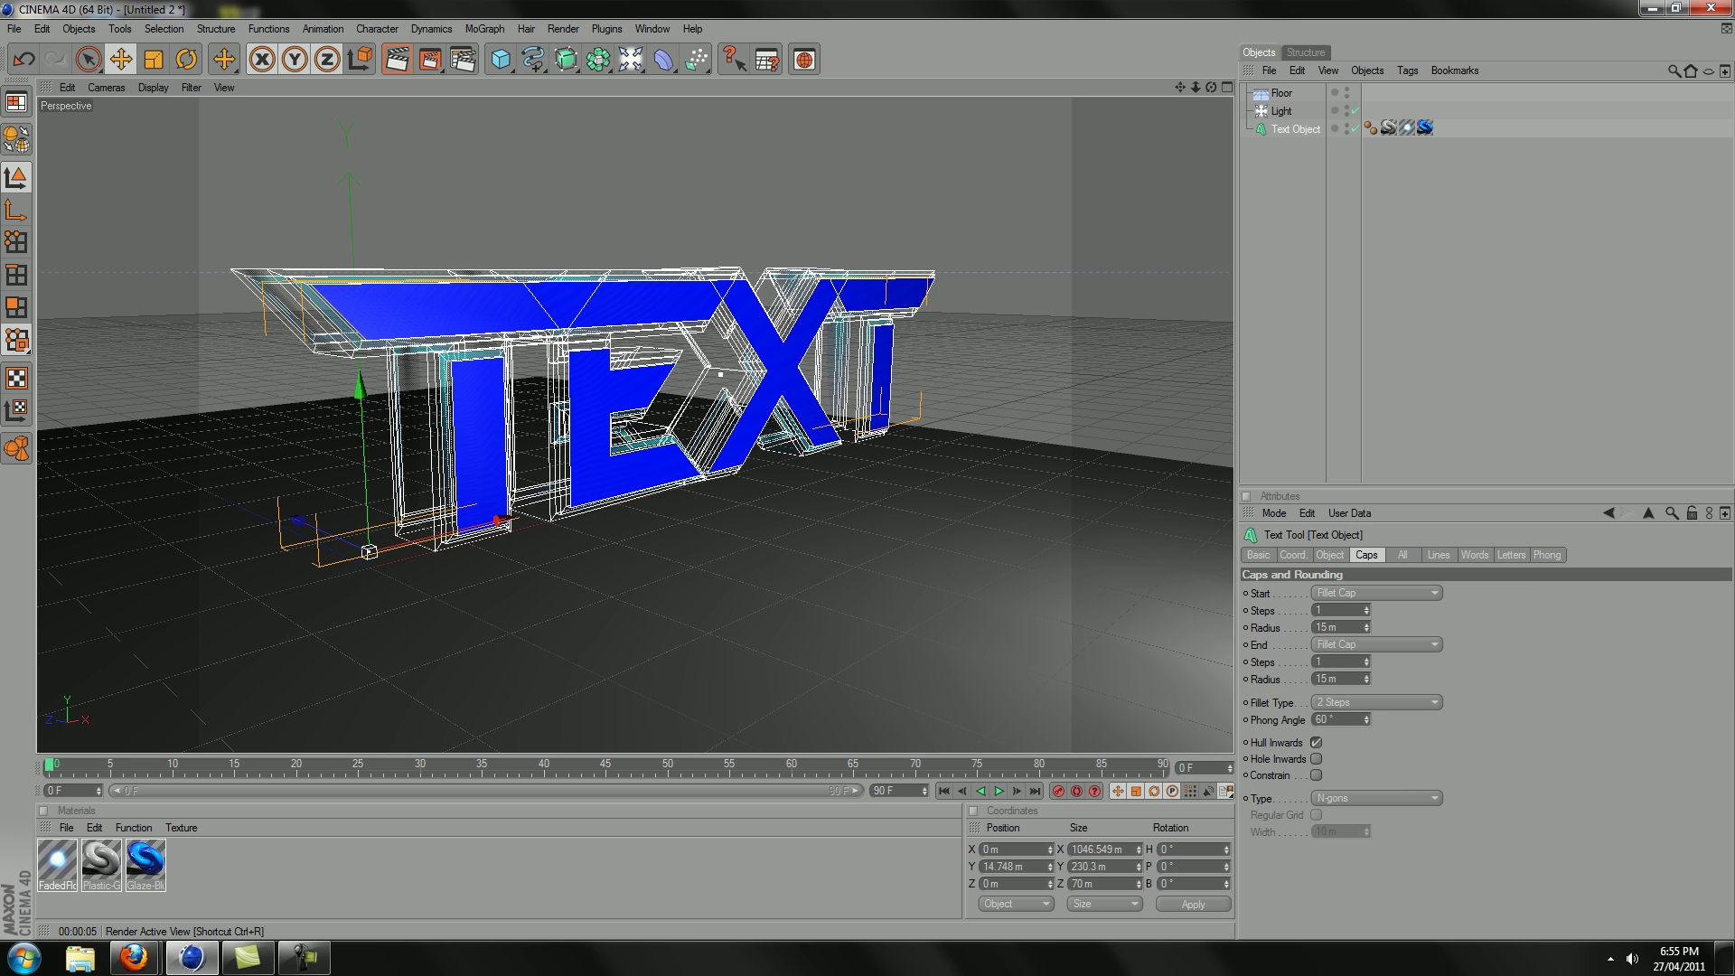
left_click(398, 59)
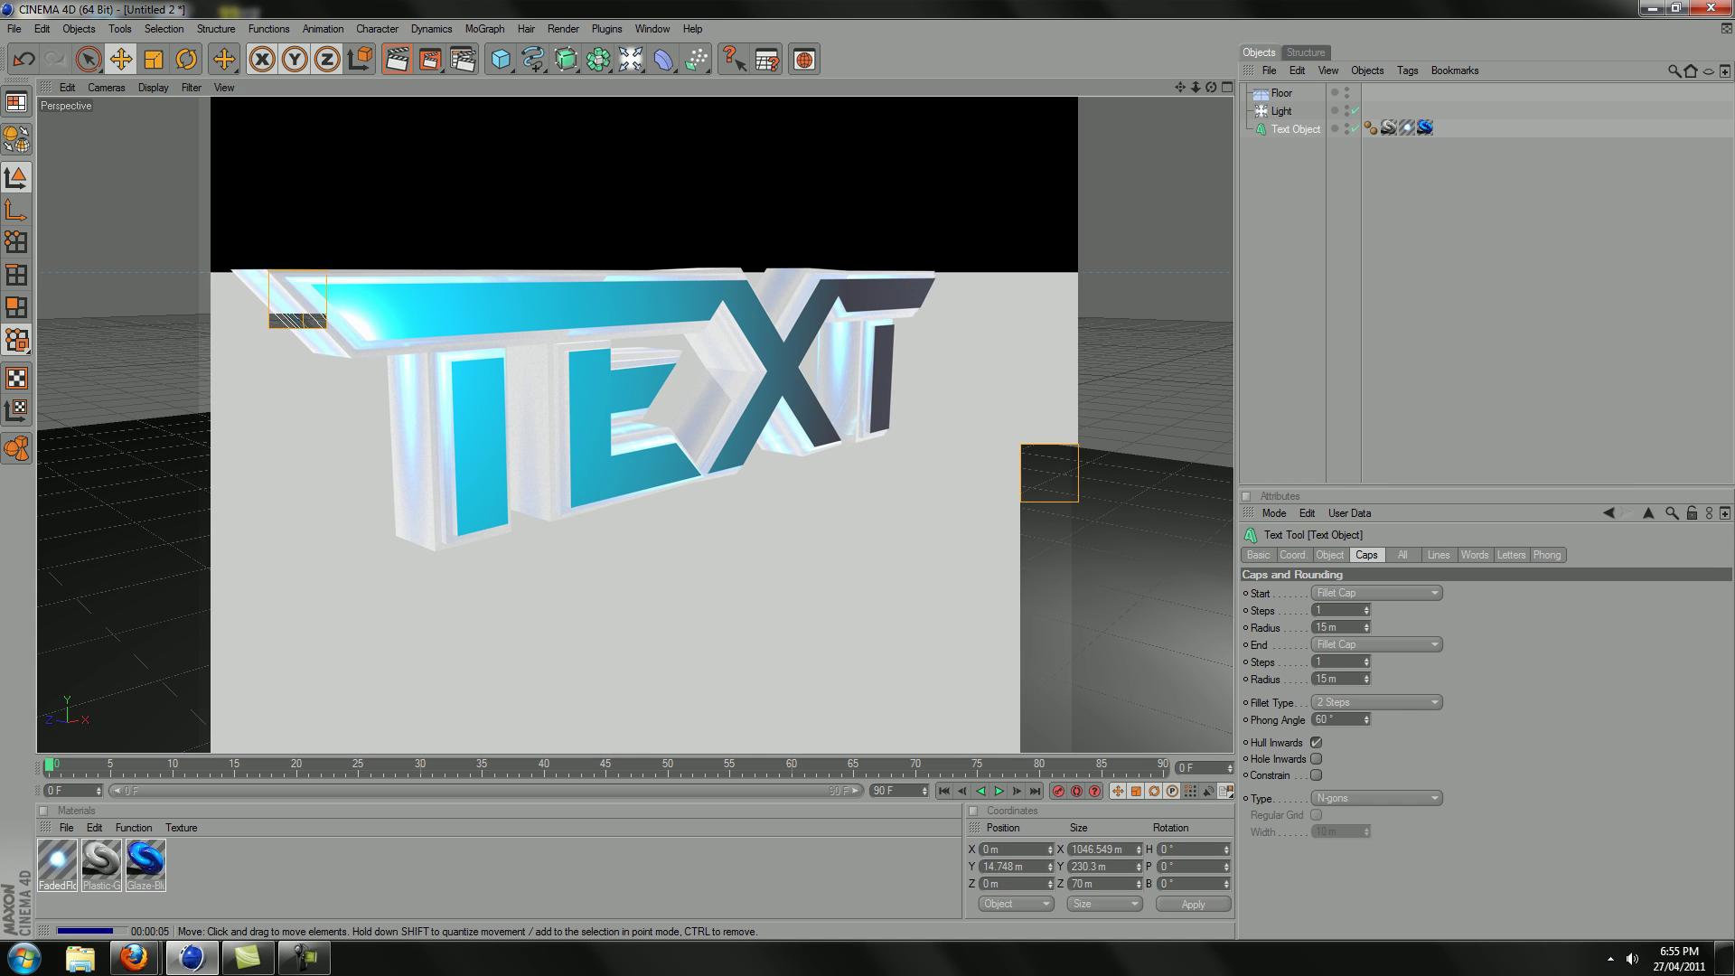
left_click(368, 552)
Step: Replace the disabled Ambient Occlusion render effect with a new one, adjust its maximum ray length and contrast, and render the view
key("ctrl+b")
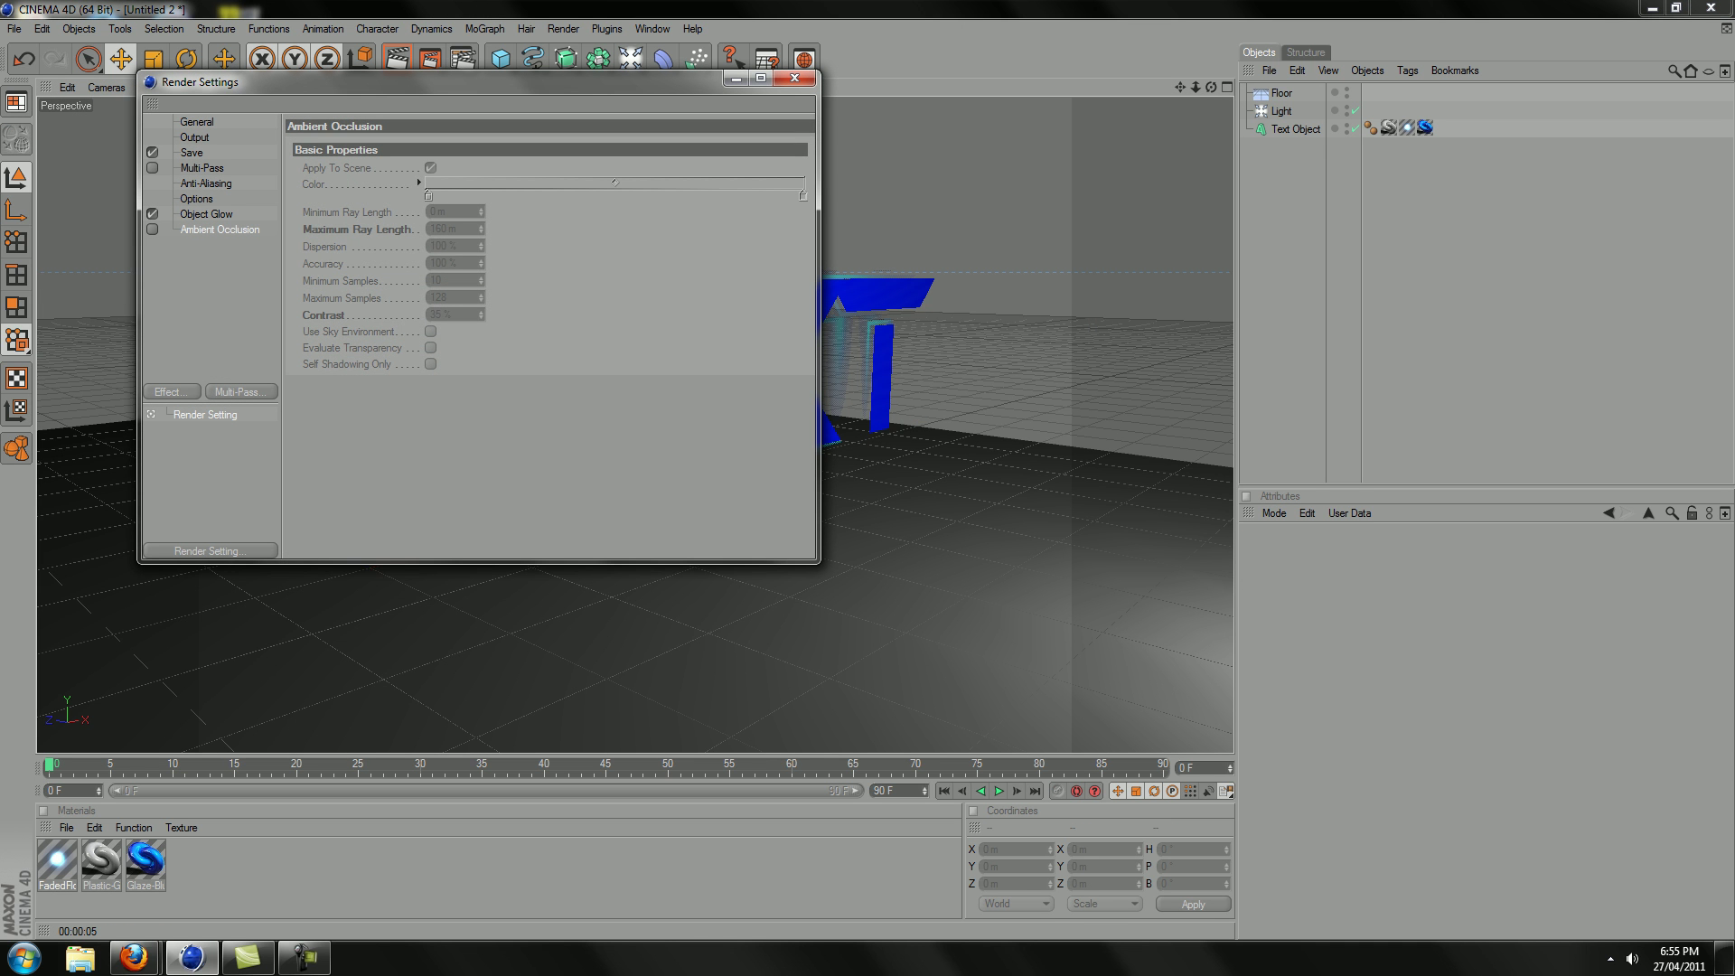
key("Delete")
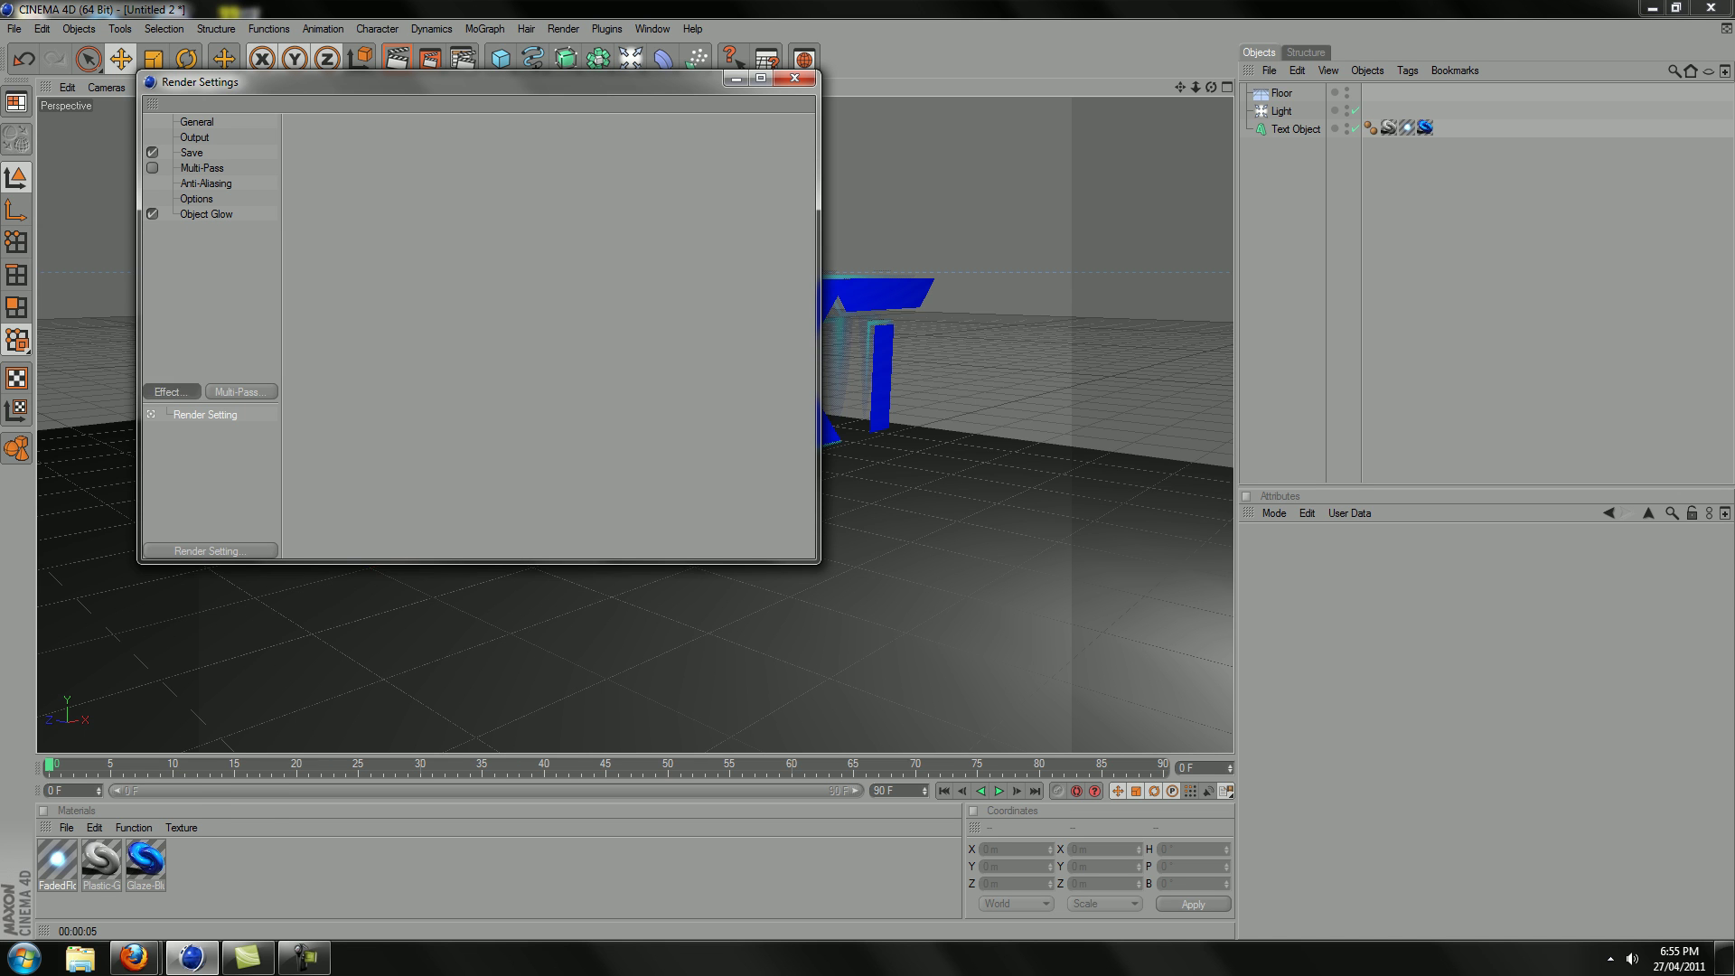
left_click(195, 392)
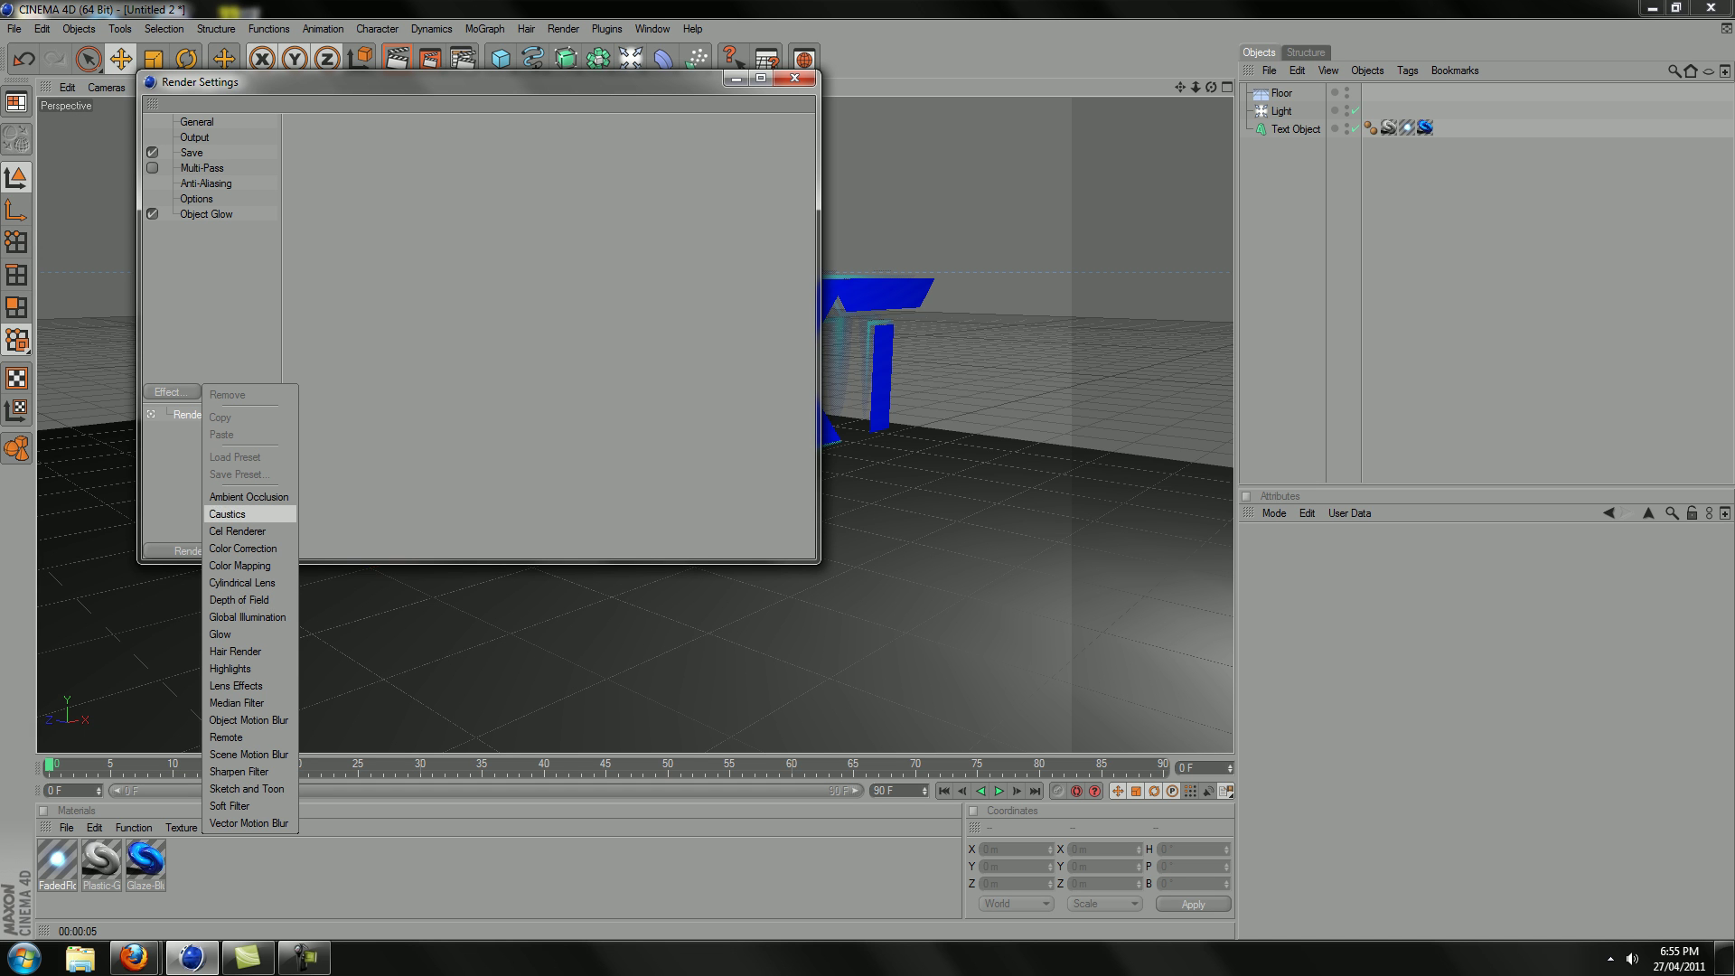
left_click(249, 496)
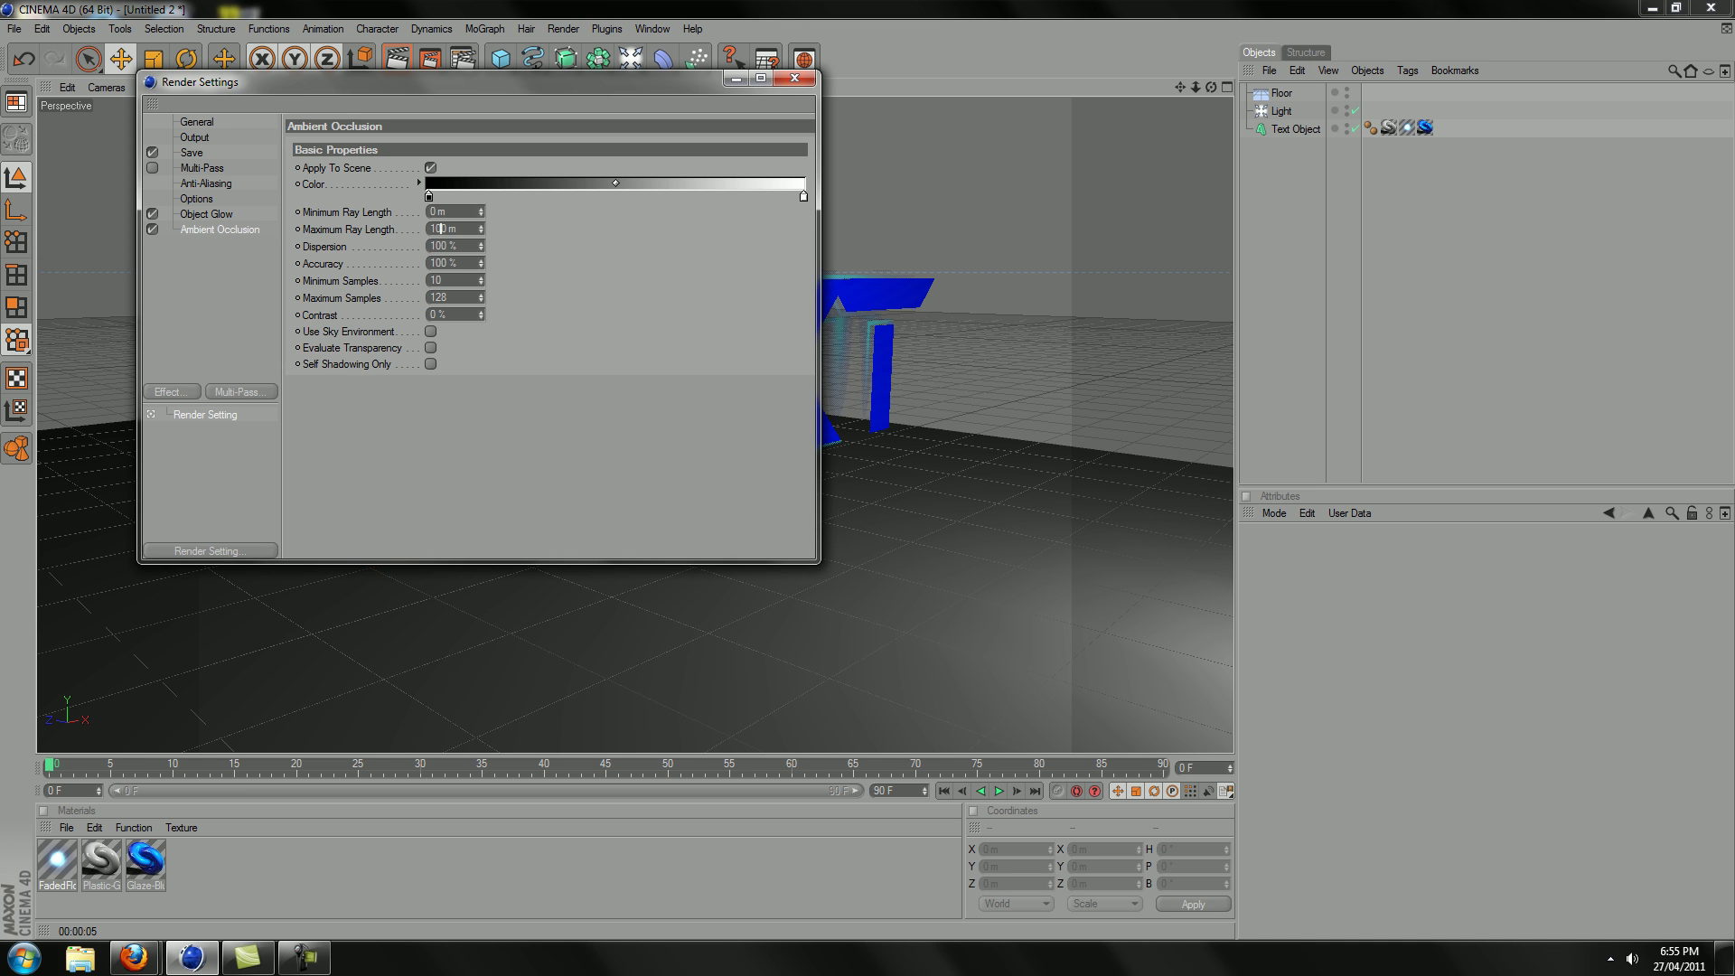
type("6")
key("Return")
left_click_drag(481, 315, 481, 298)
left_click(795, 78)
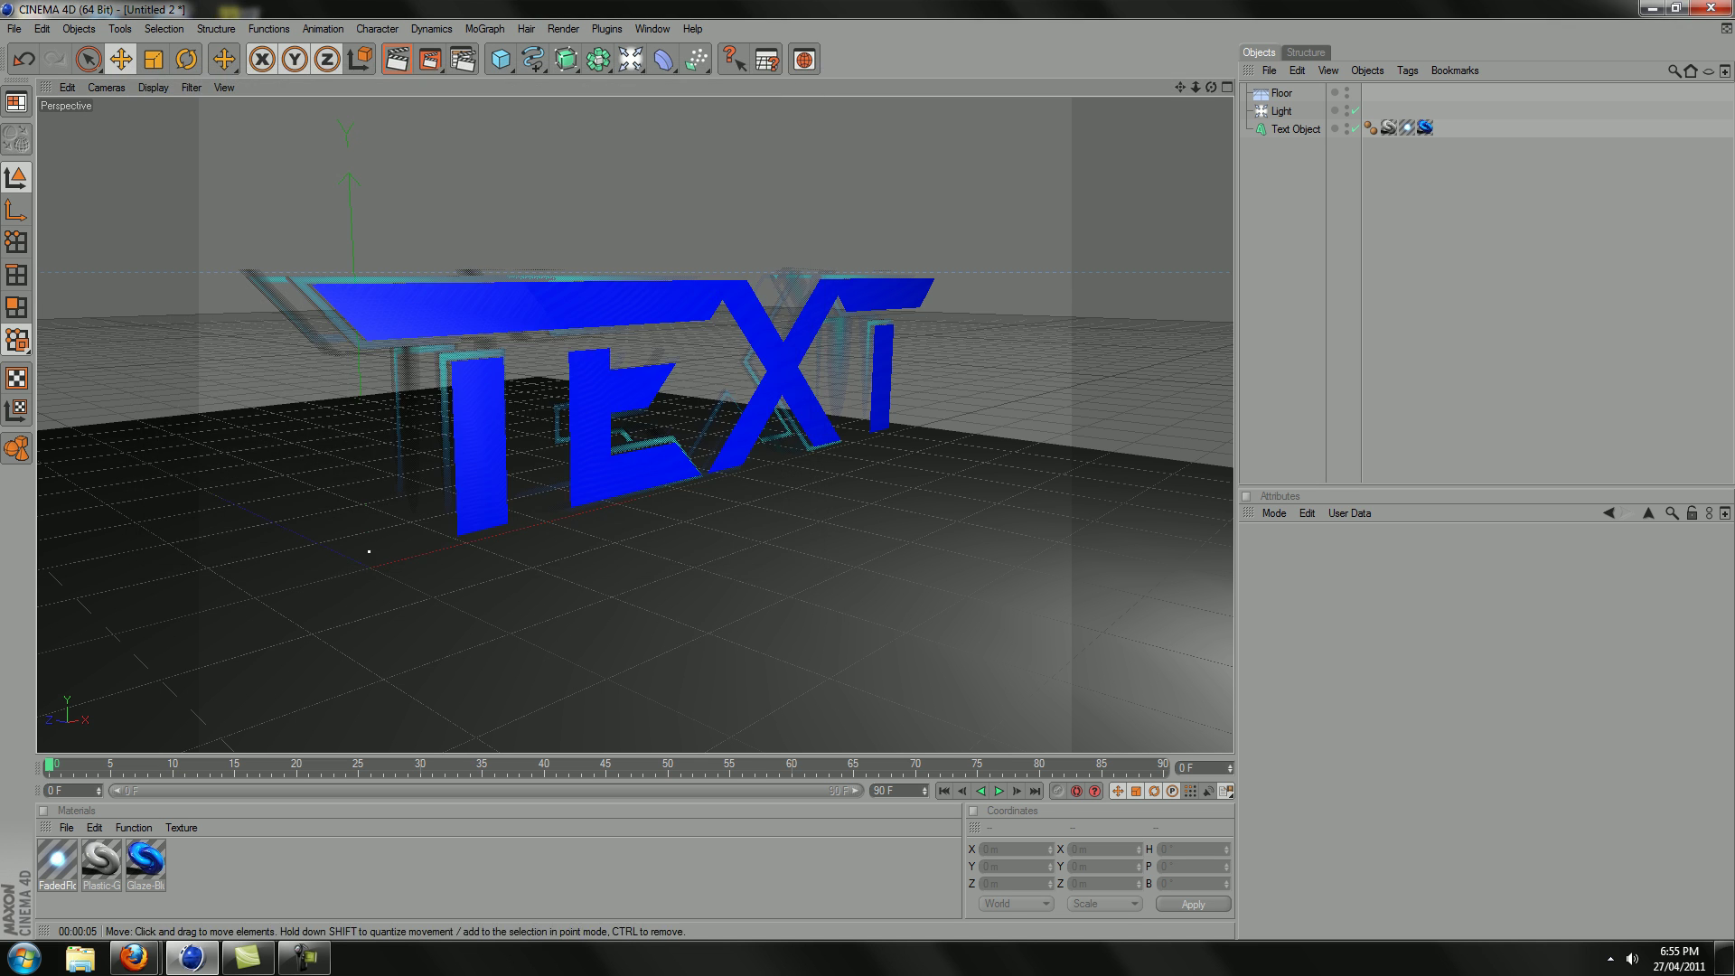
key("ctrl+r")
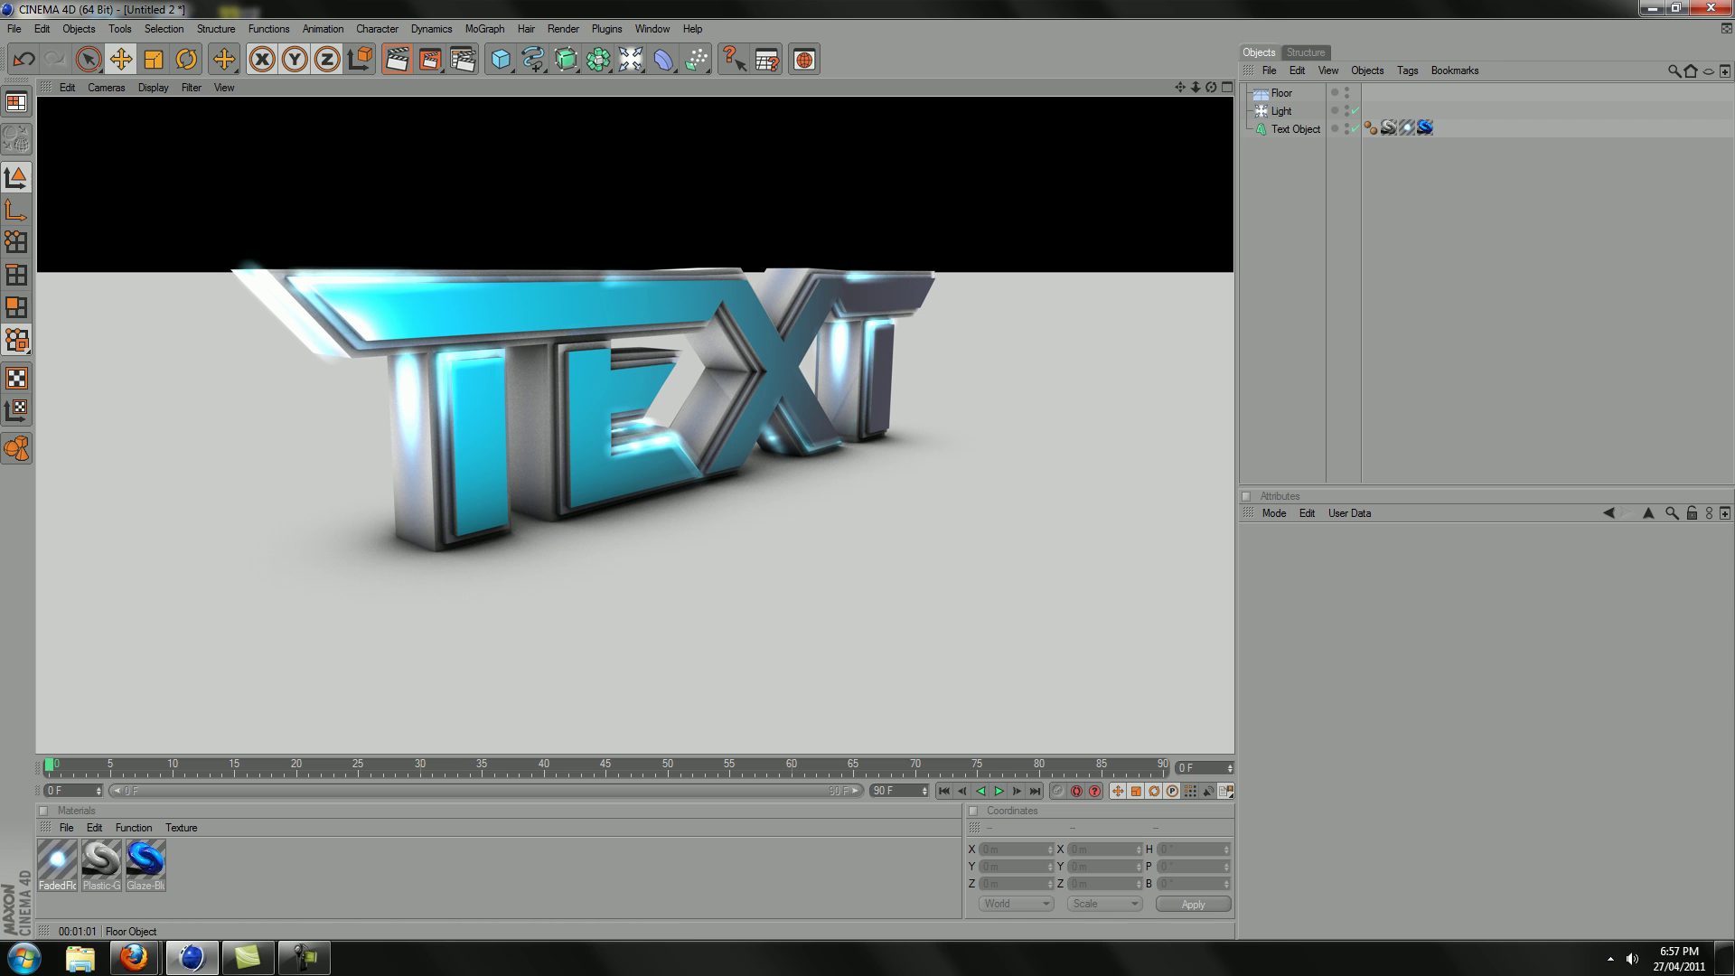
Step: Select the omni light and examine the shadow types available for it
mouse_move(1211, 88)
left_mouse_down()
mouse_move(1220, 173)
mouse_move(1212, 75)
left_mouse_up()
left_click(1281, 111)
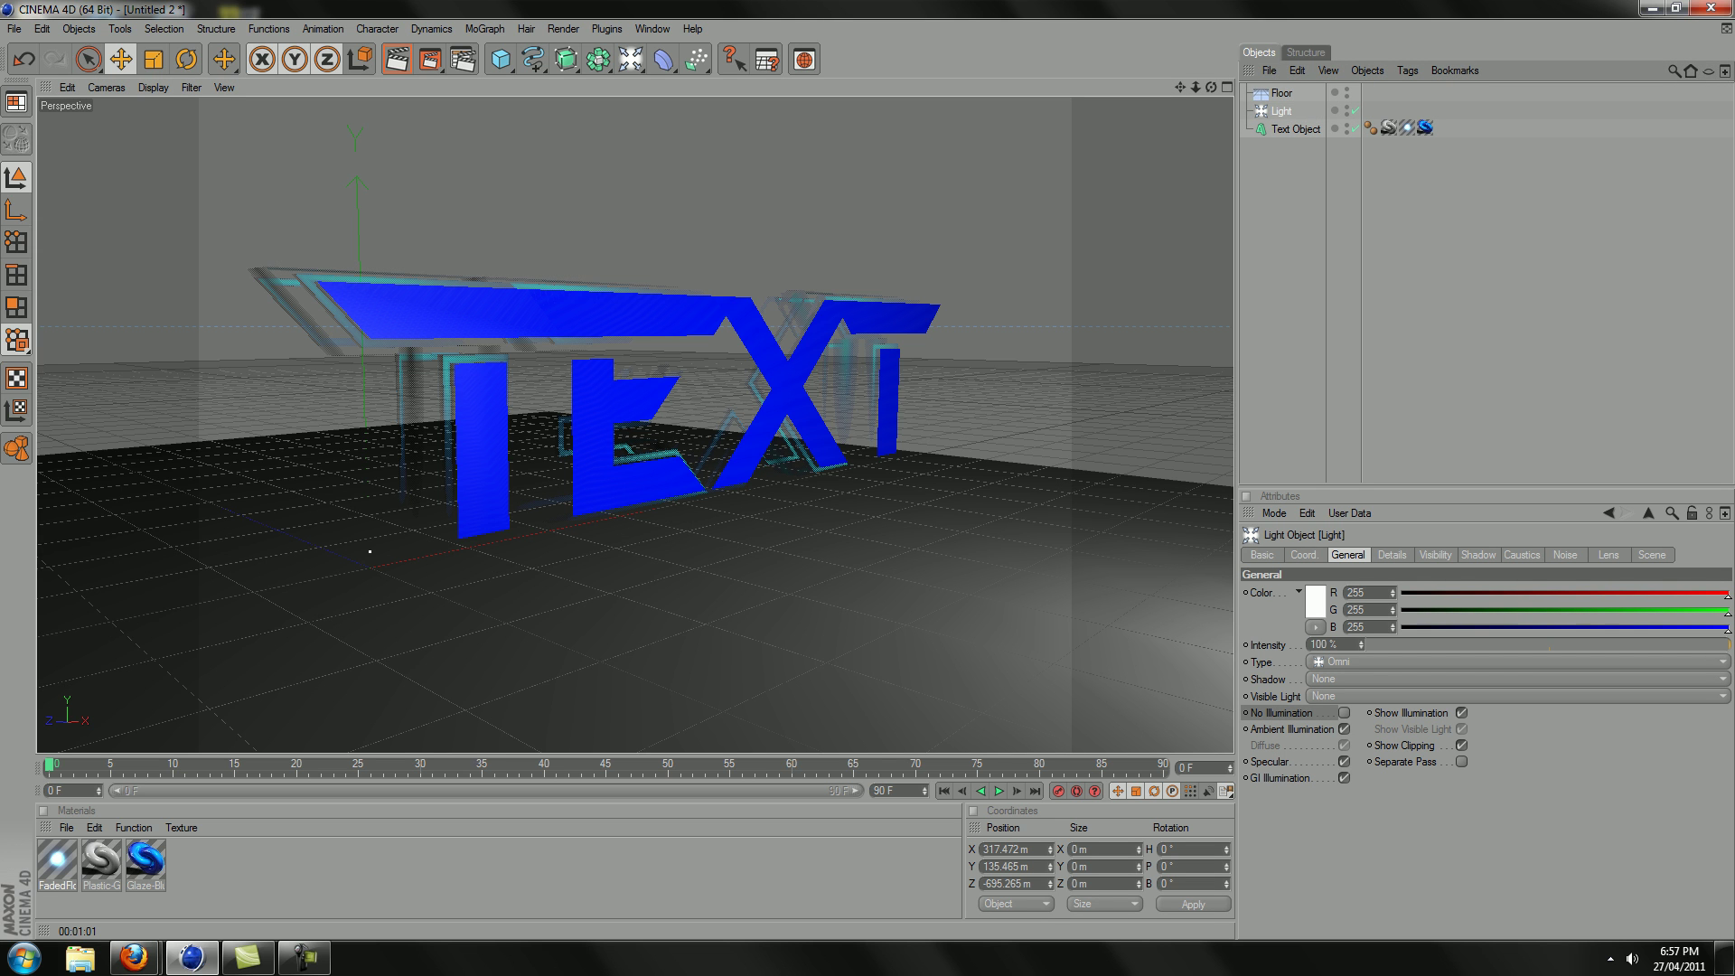
left_click(1410, 678)
left_click(1324, 749)
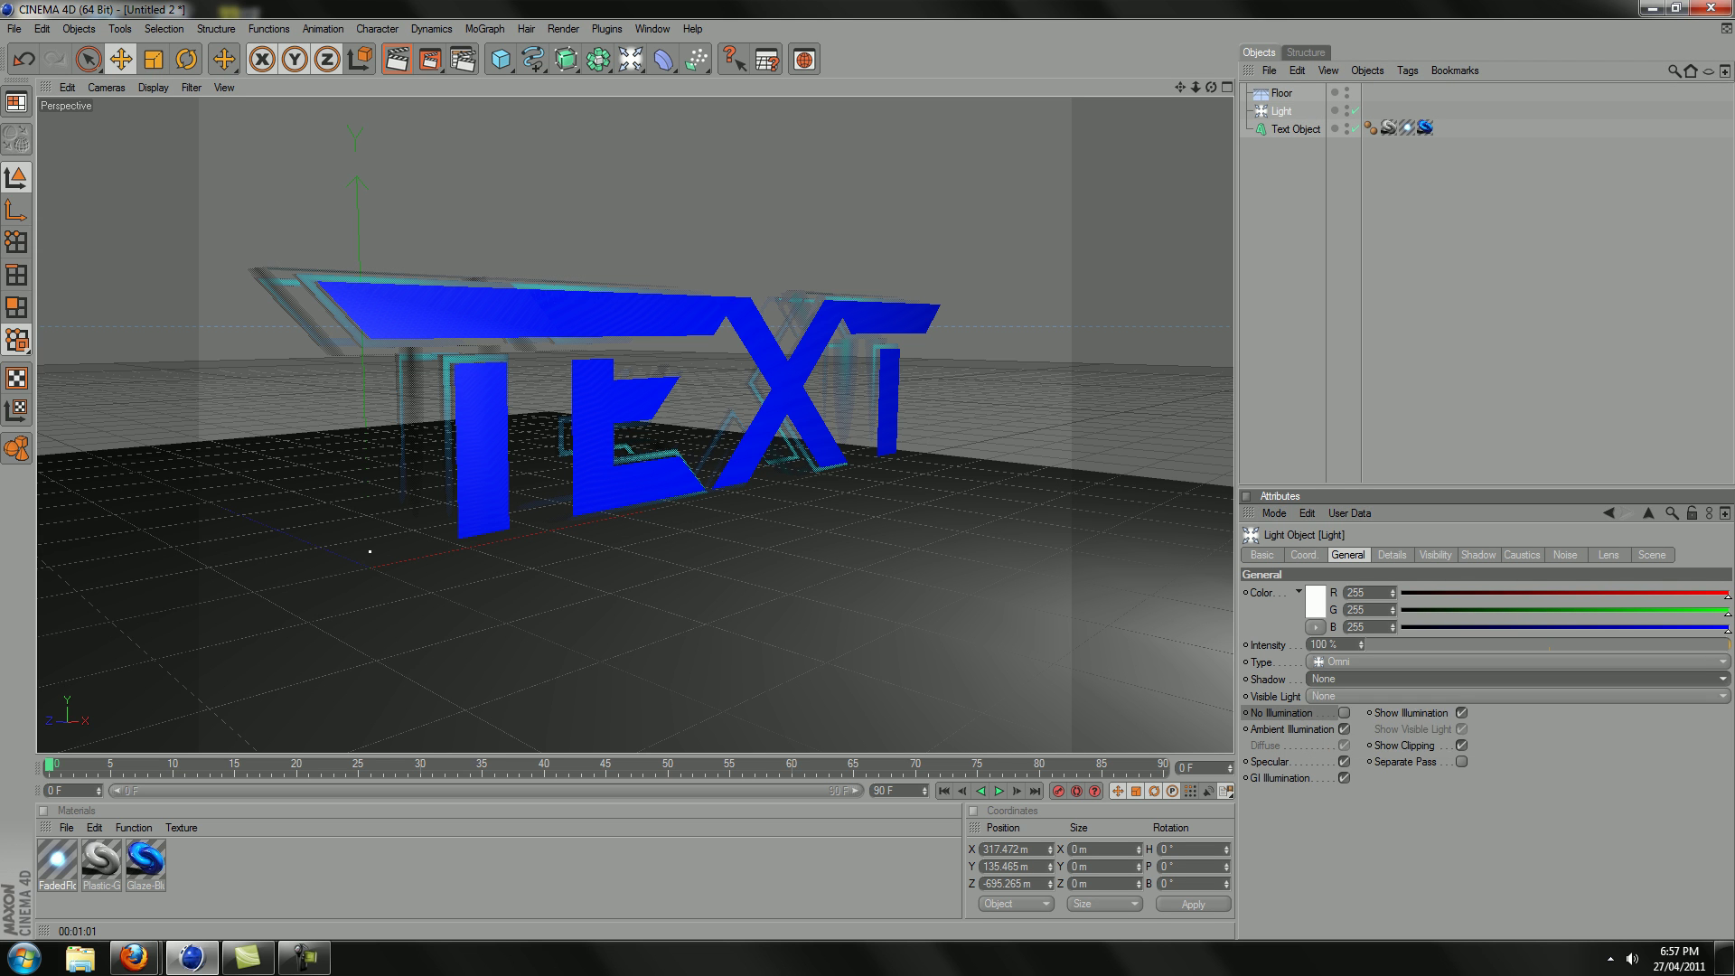
left_click(1410, 679)
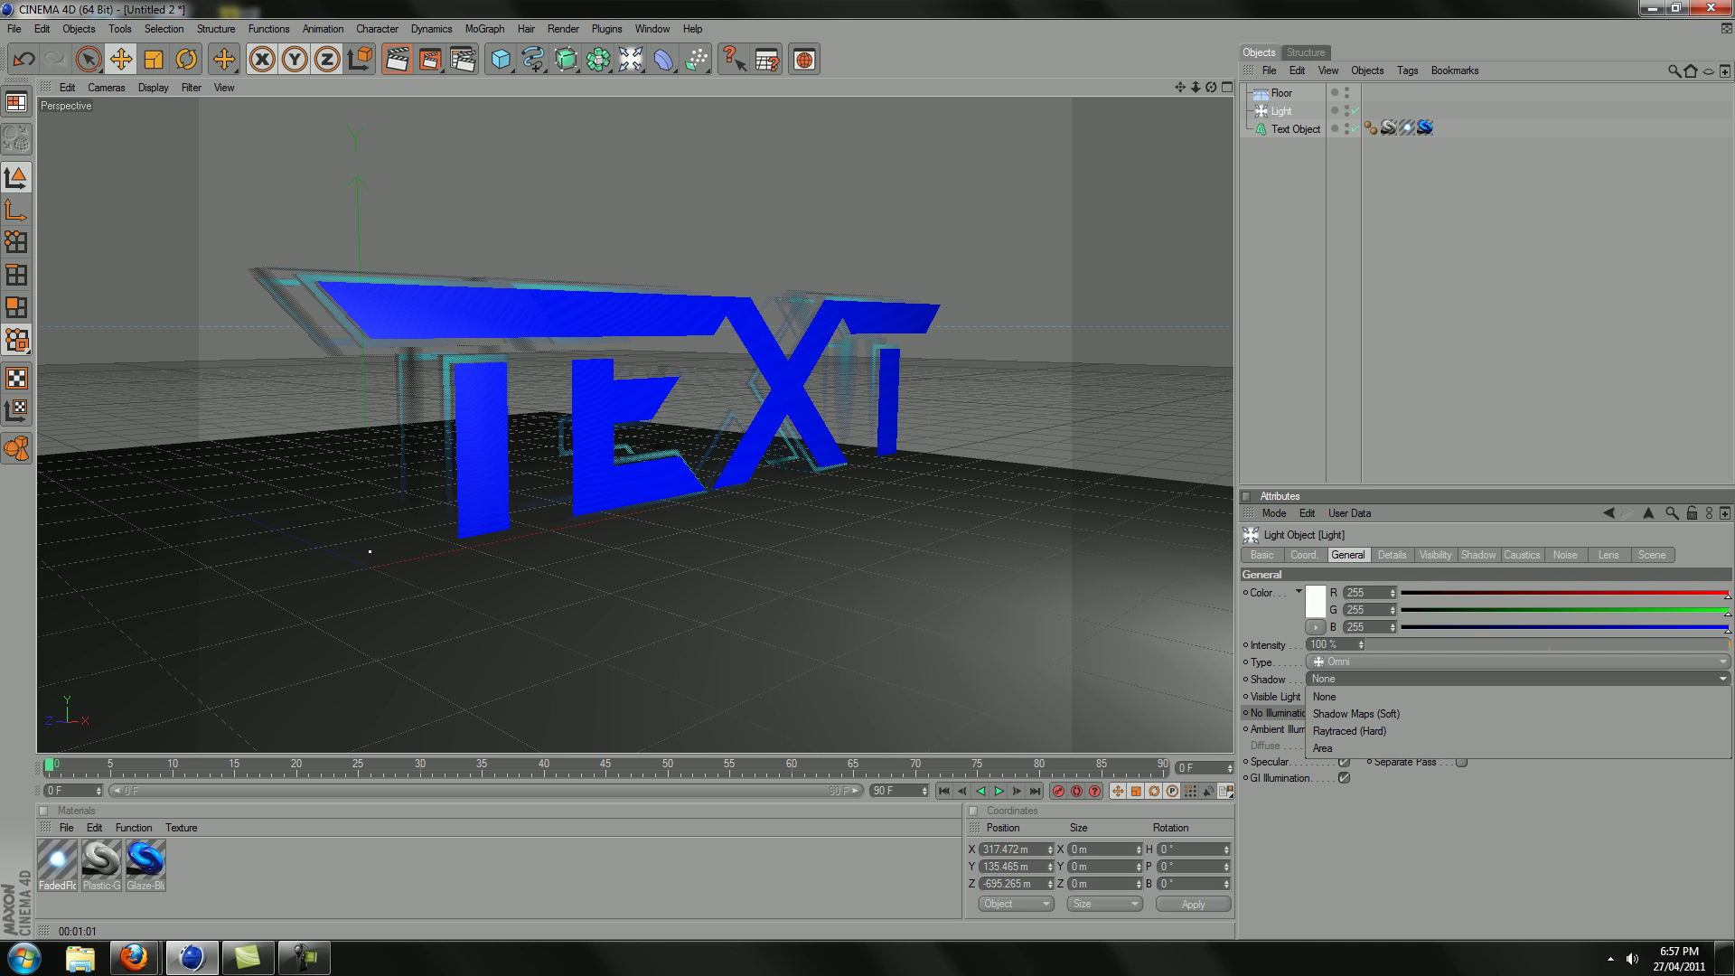
left_click(1410, 679)
left_click(1410, 678)
key("Escape")
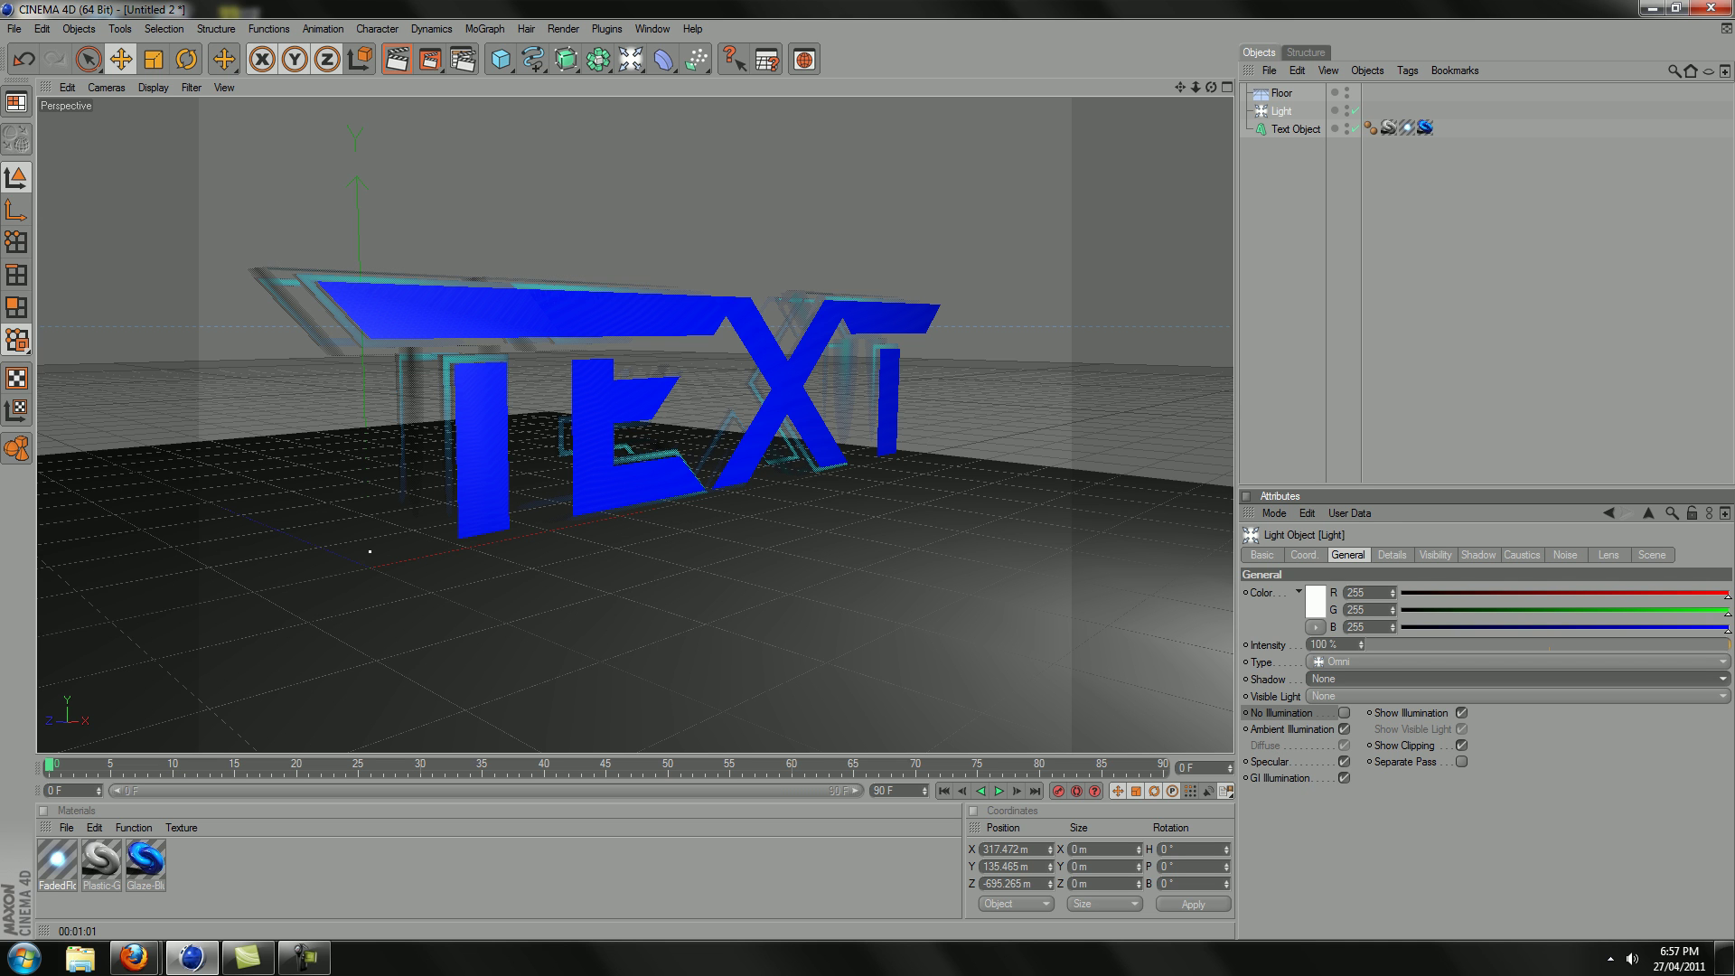
Step: Try the Default and Hi-8 lens glow presets on the light, and return its glow to Inactive
left_click(1436, 555)
left_click(1479, 555)
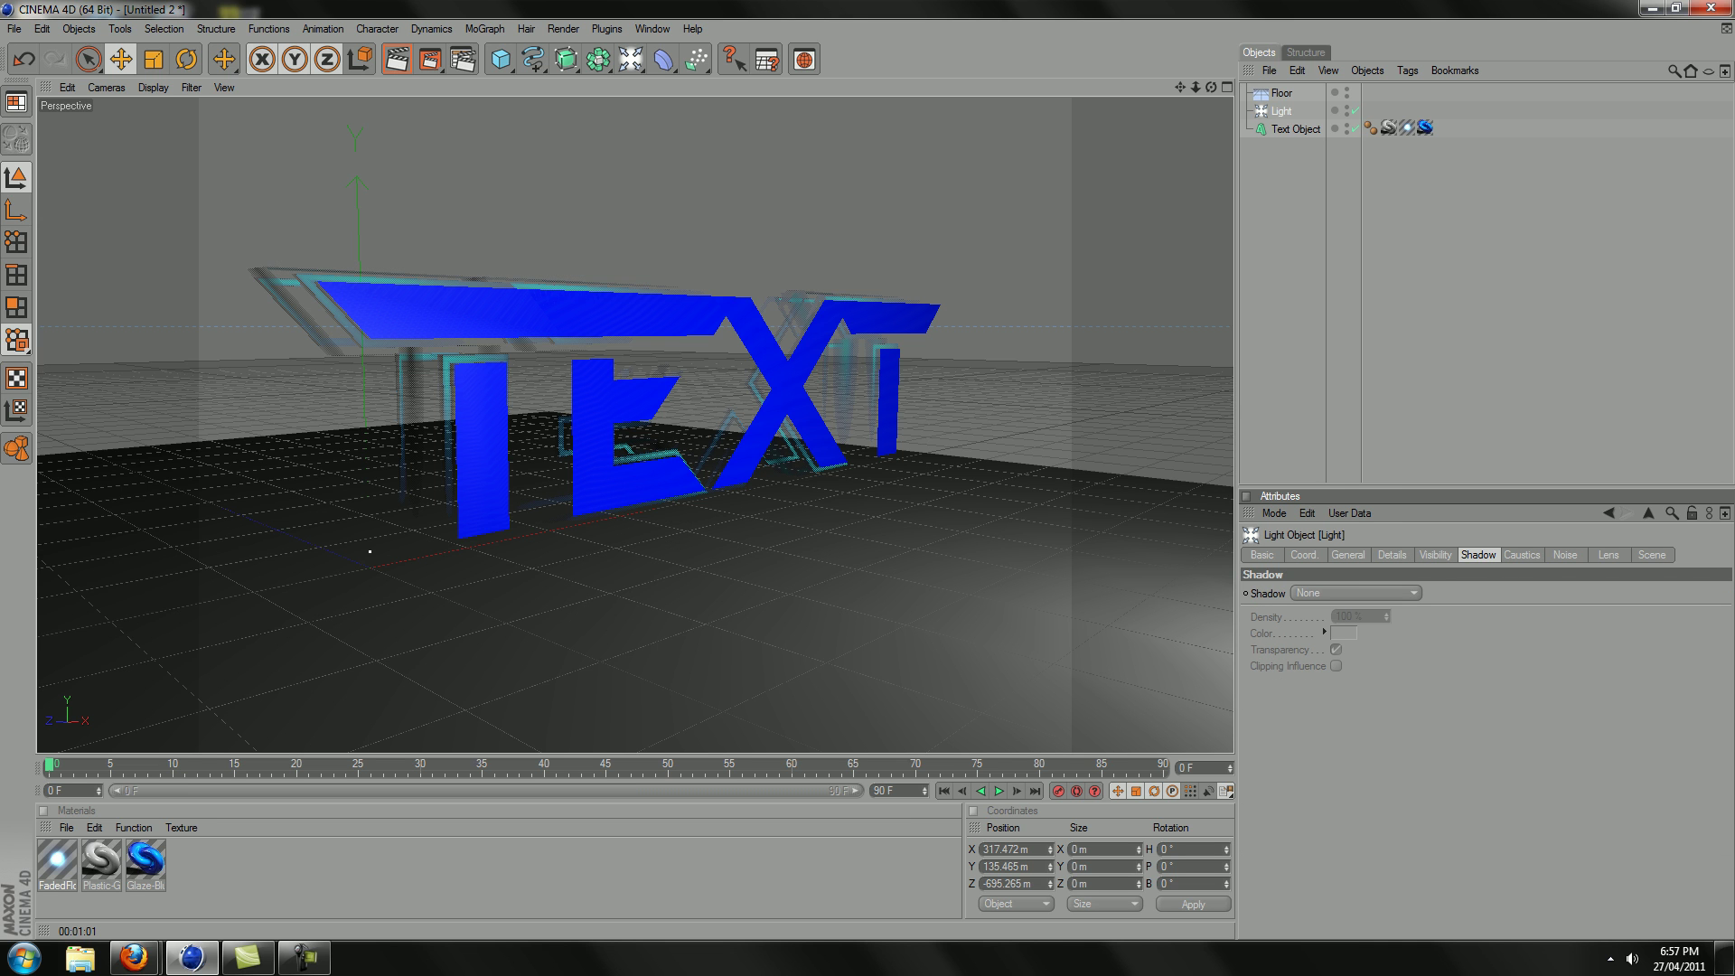
left_click(1652, 555)
left_click(1609, 555)
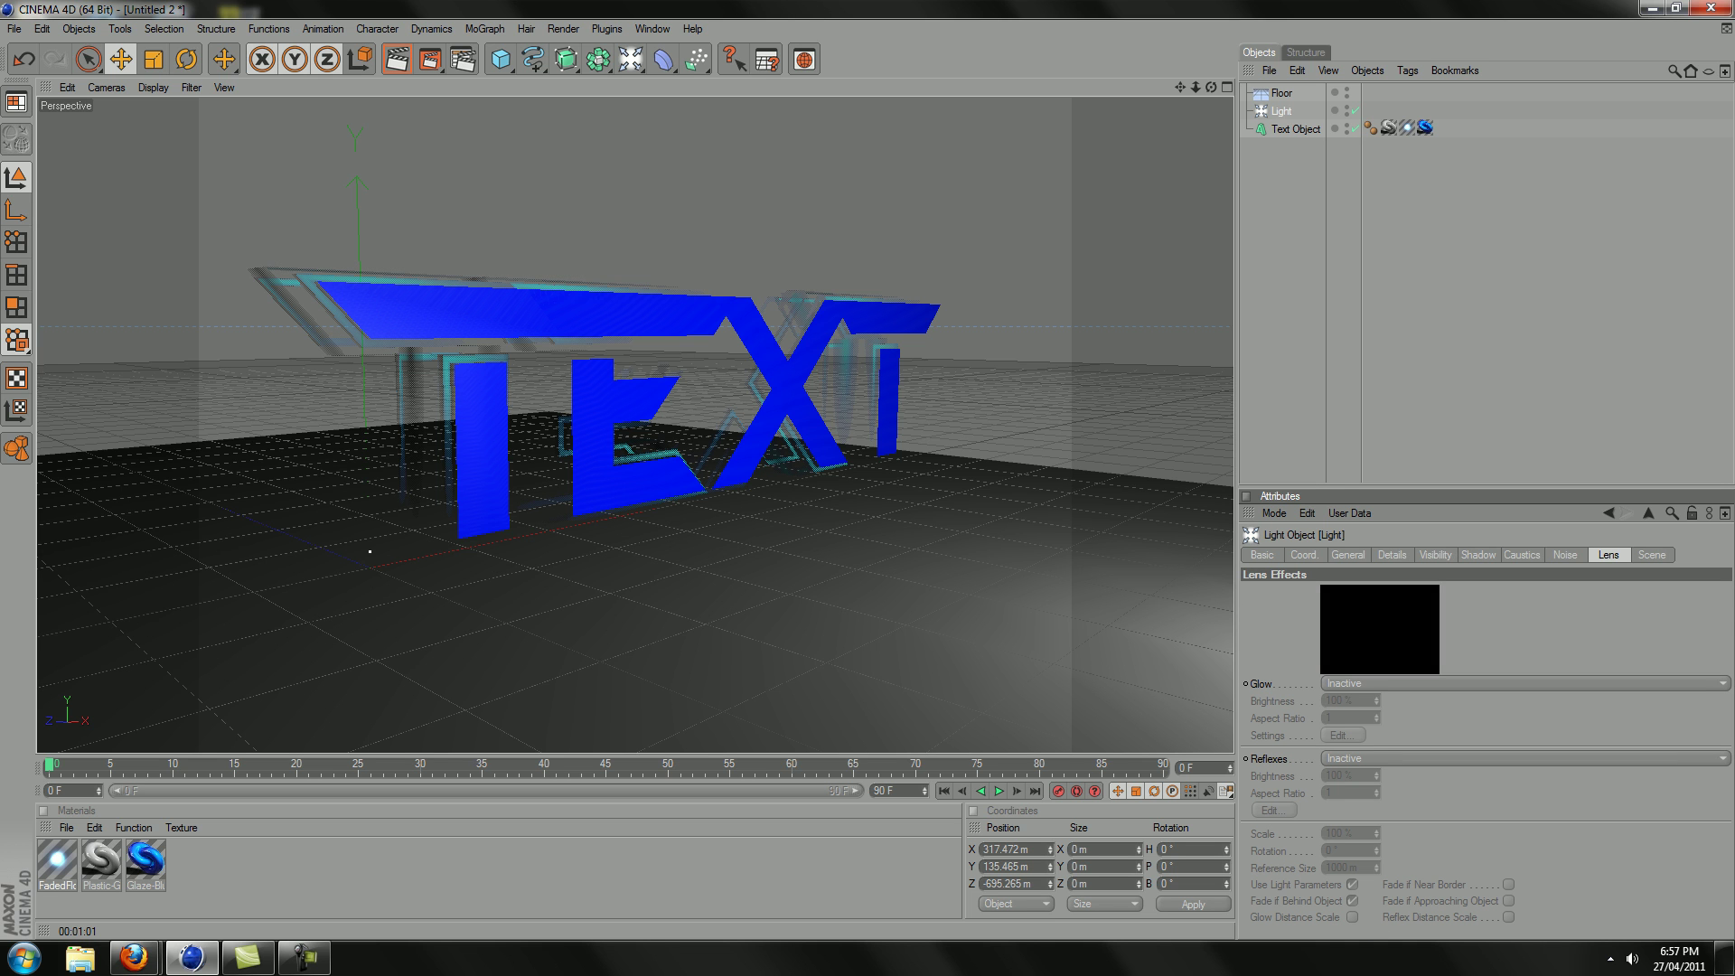
left_click(1526, 684)
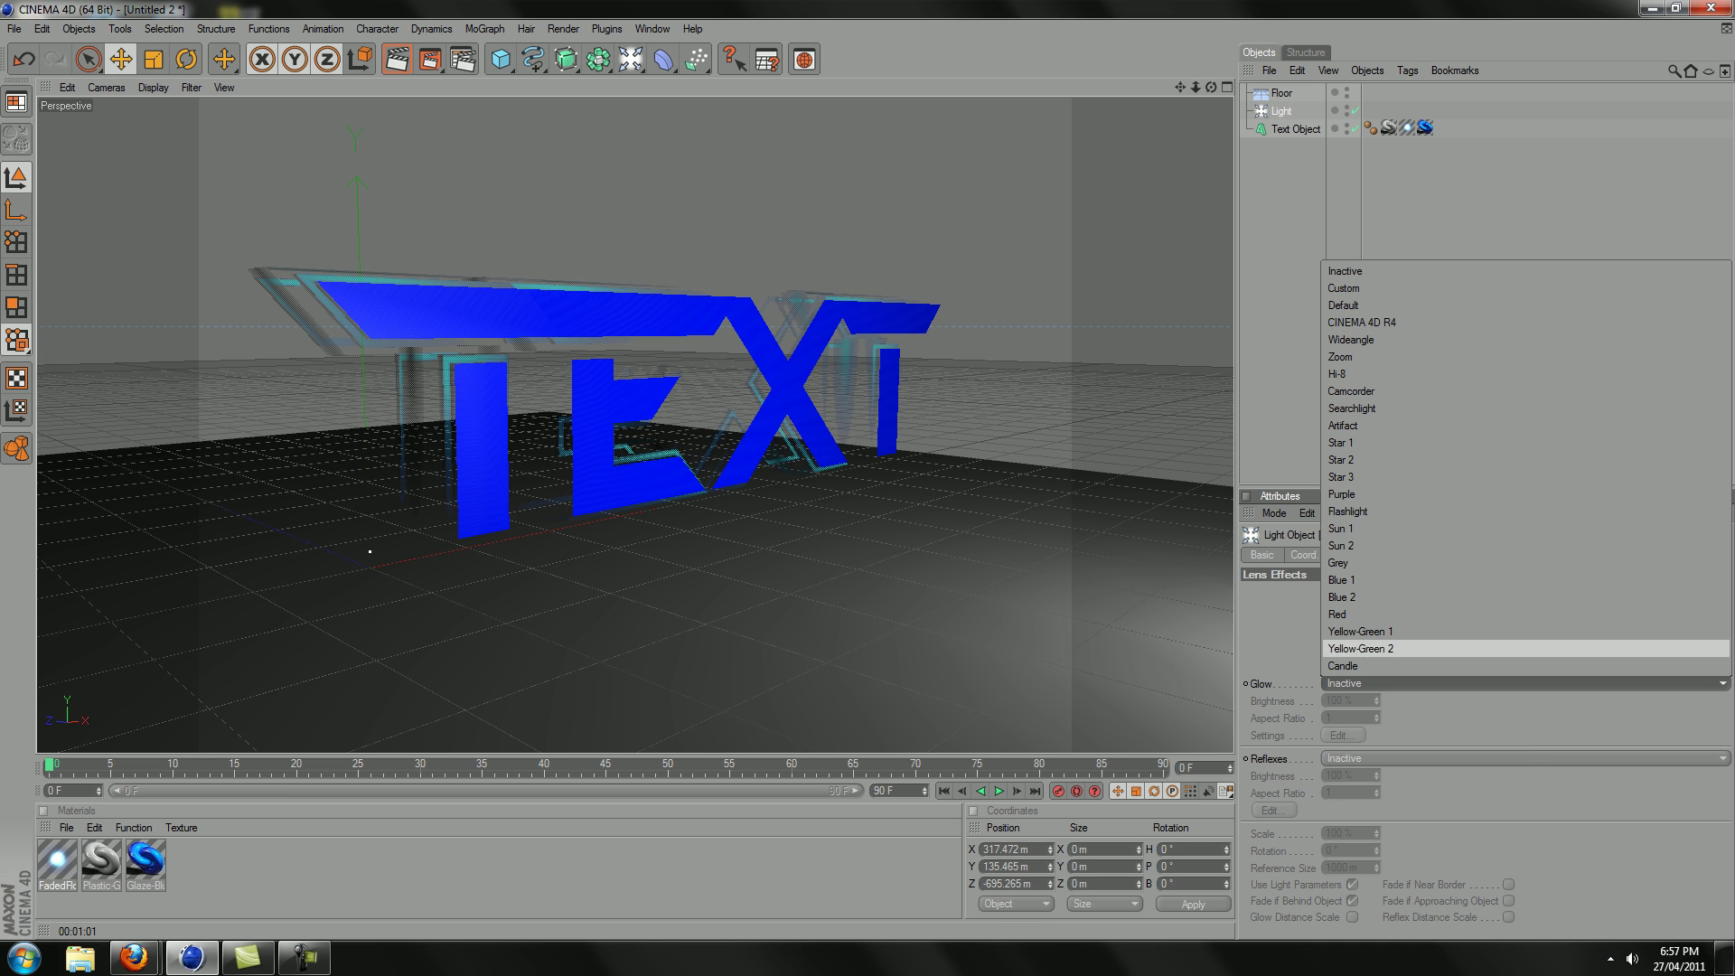
left_click(1526, 304)
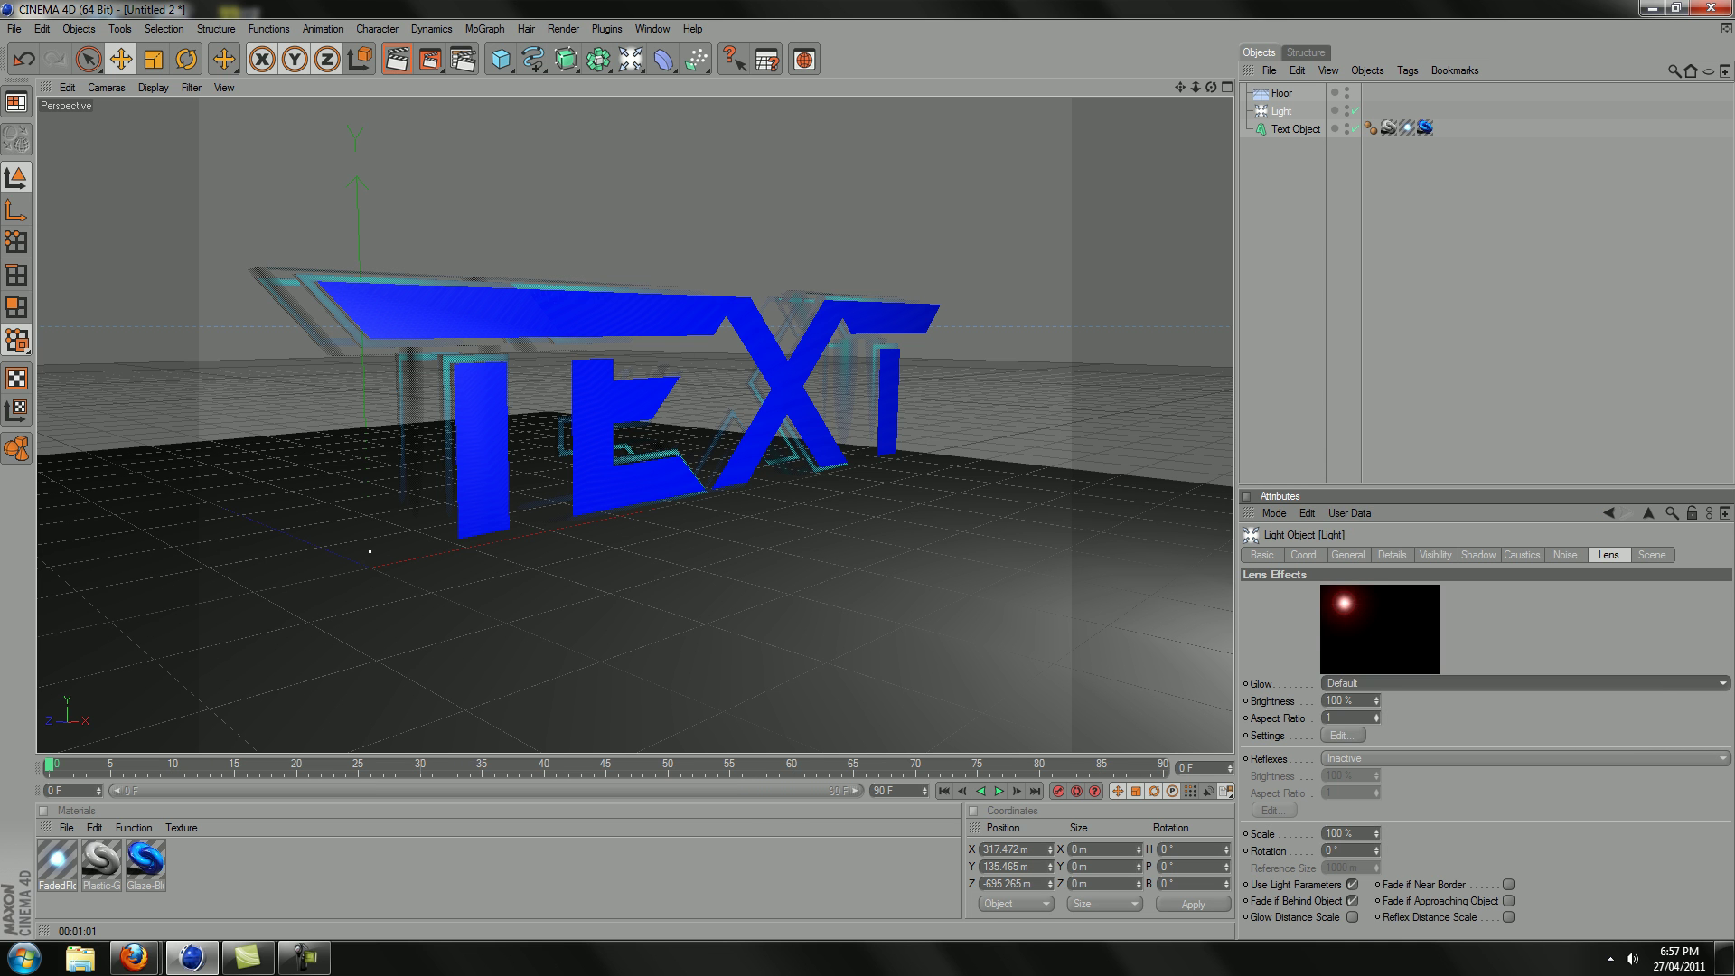
left_click(1524, 684)
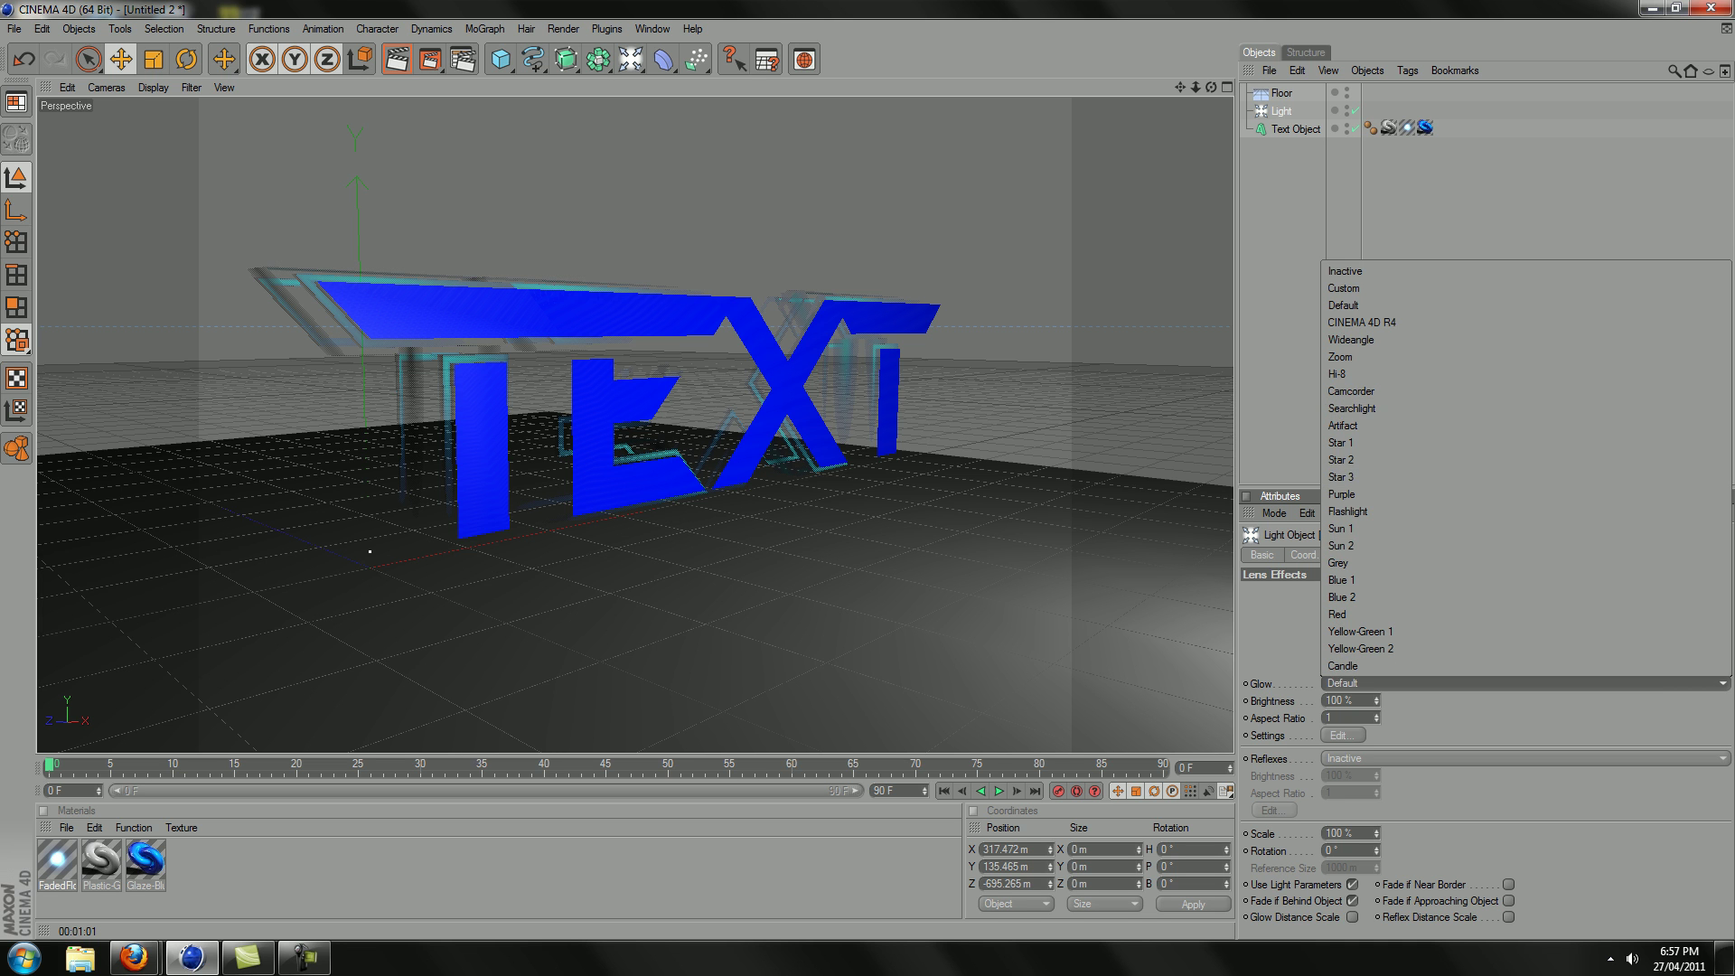
left_click(1446, 372)
left_click(1524, 683)
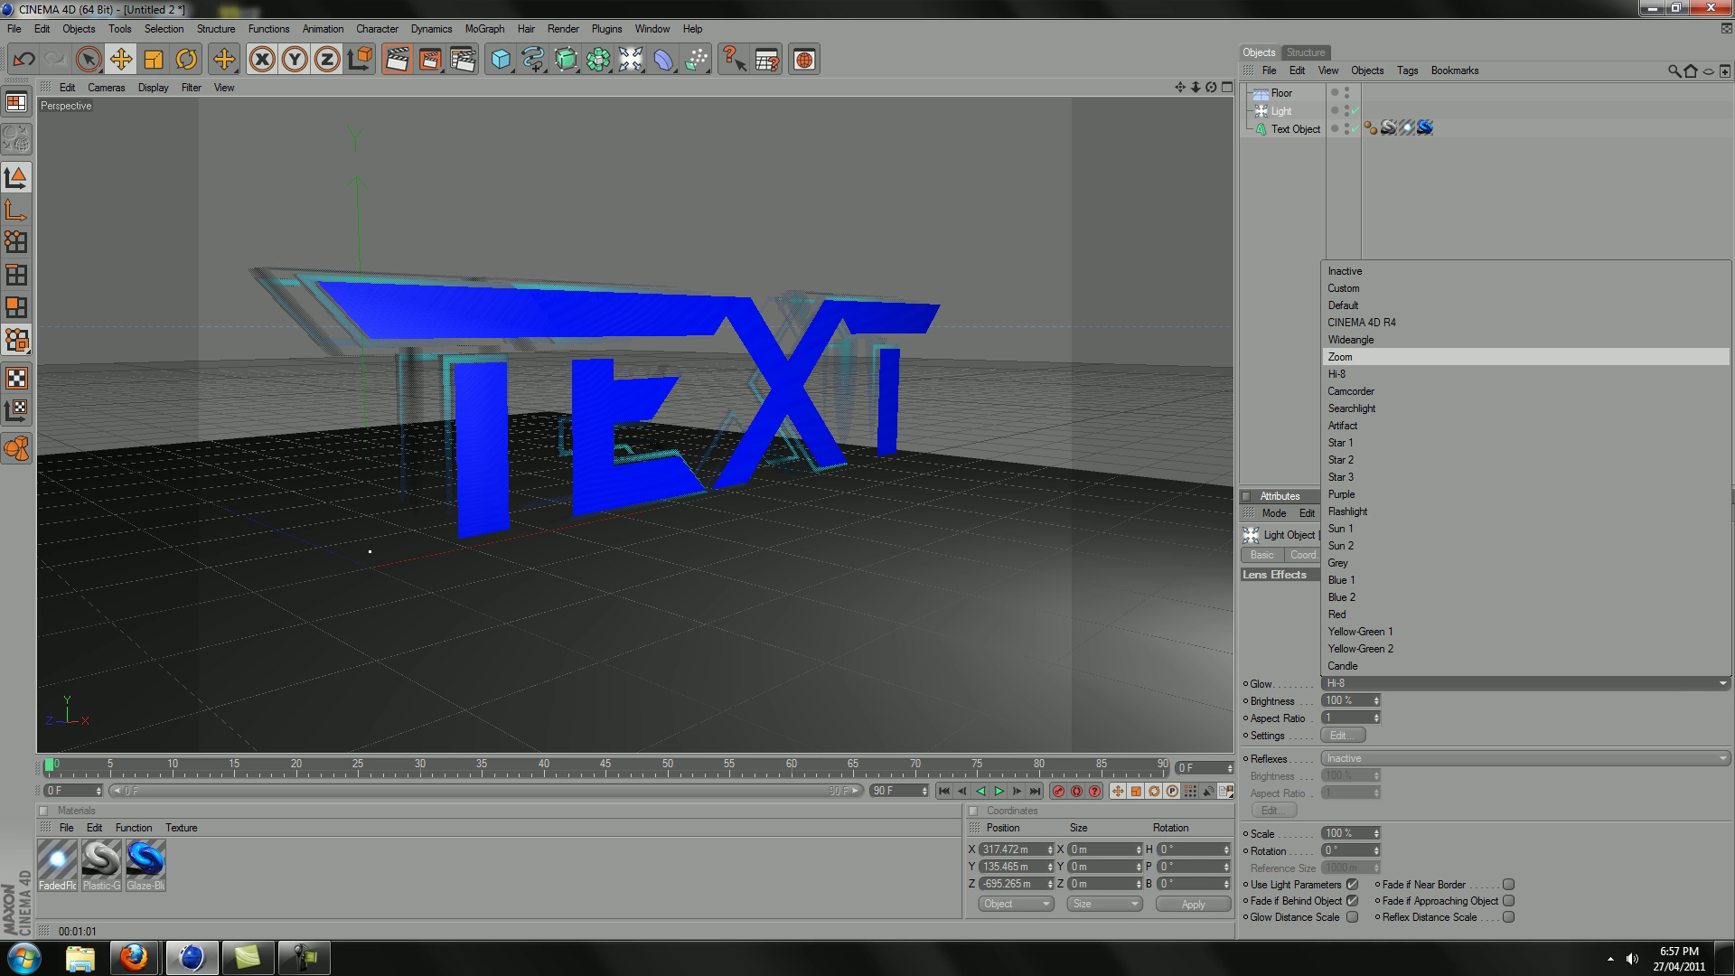
left_click(1447, 271)
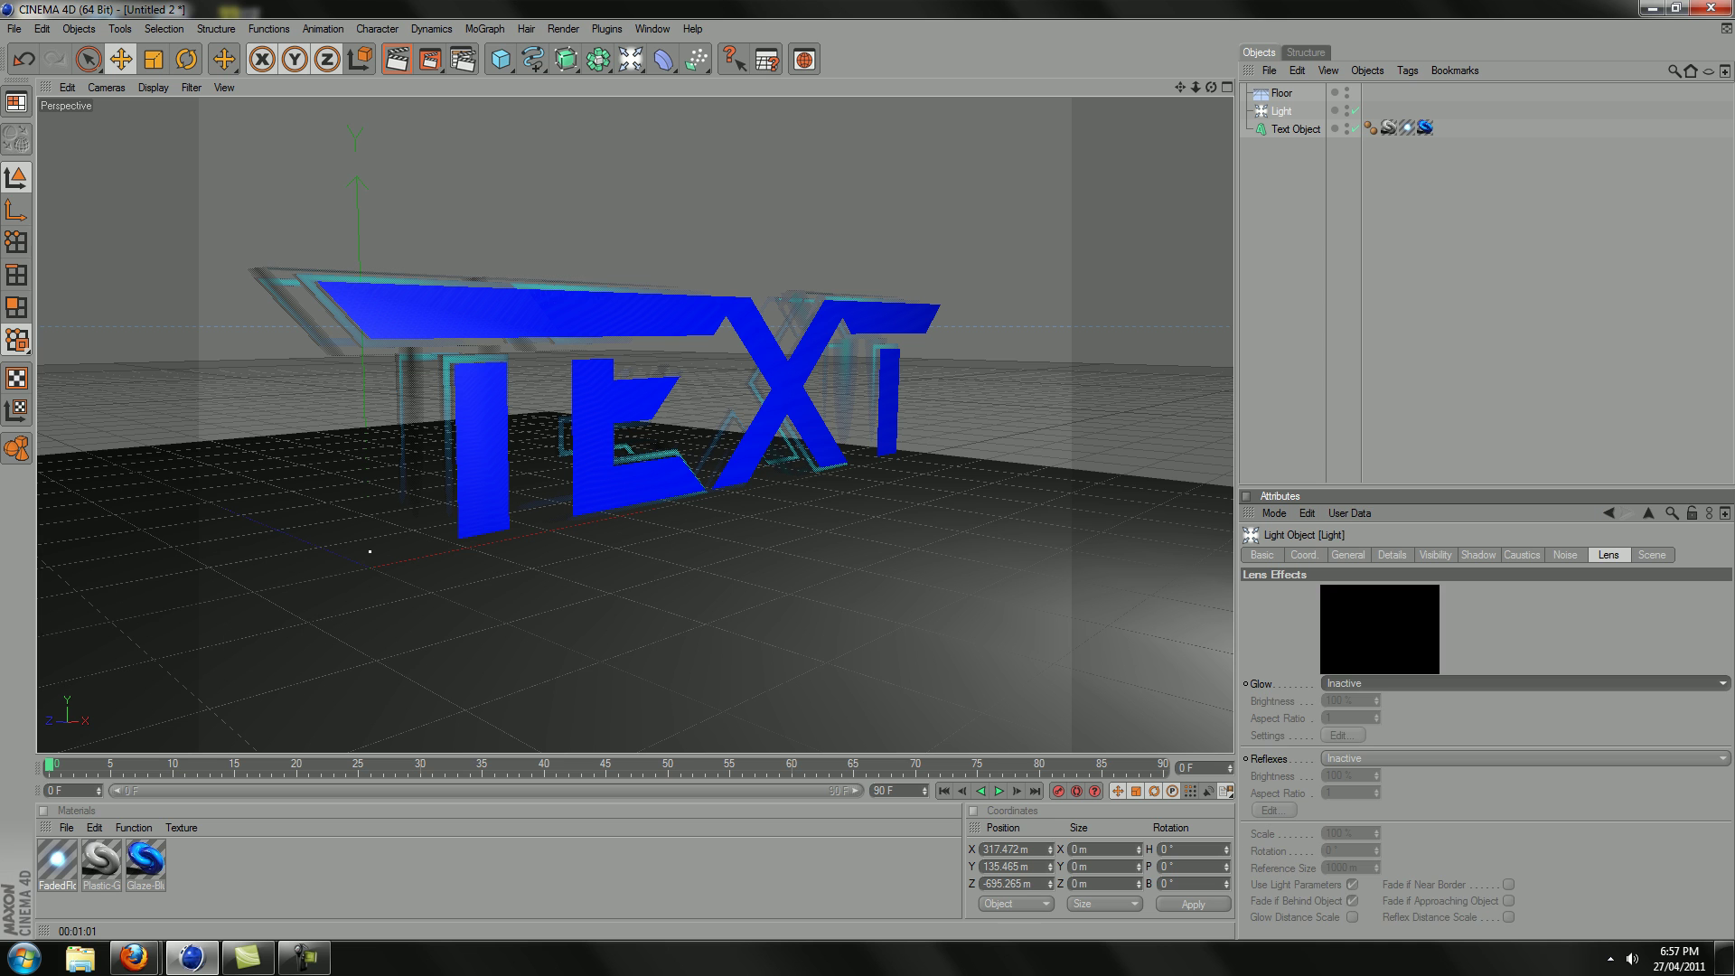
Step: Set the light's shadow type to Shadow Maps (Soft) and deselect the light
left_click(1305, 555)
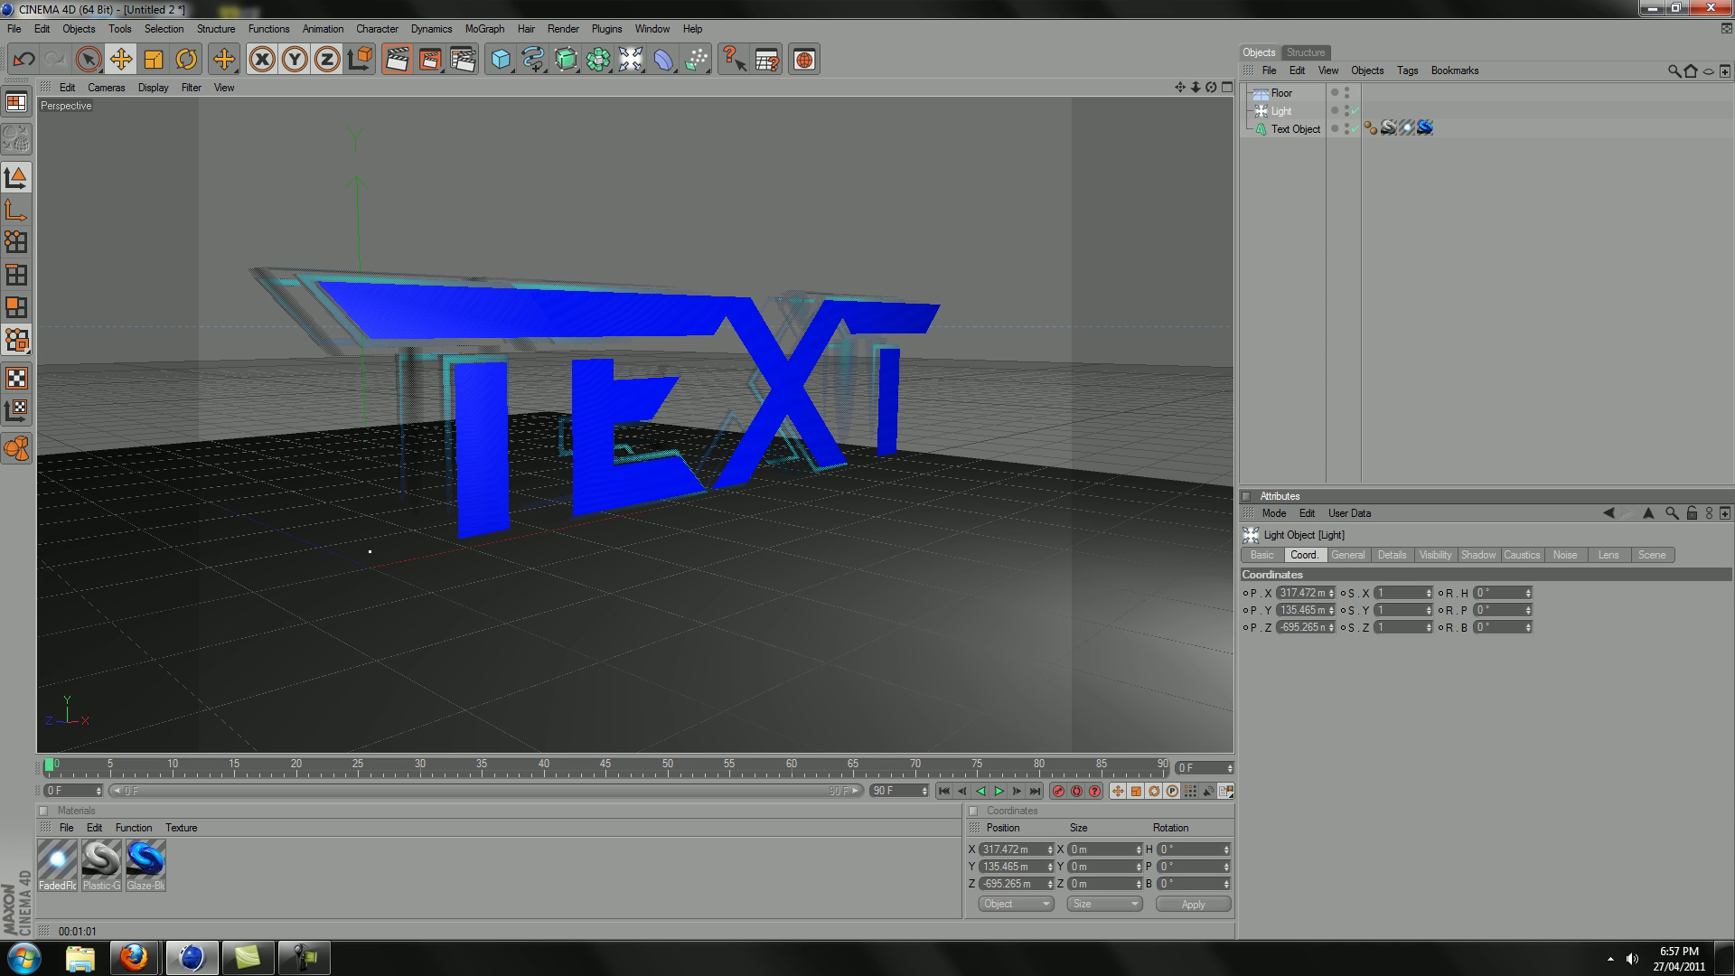
left_click(1263, 555)
left_click(1349, 555)
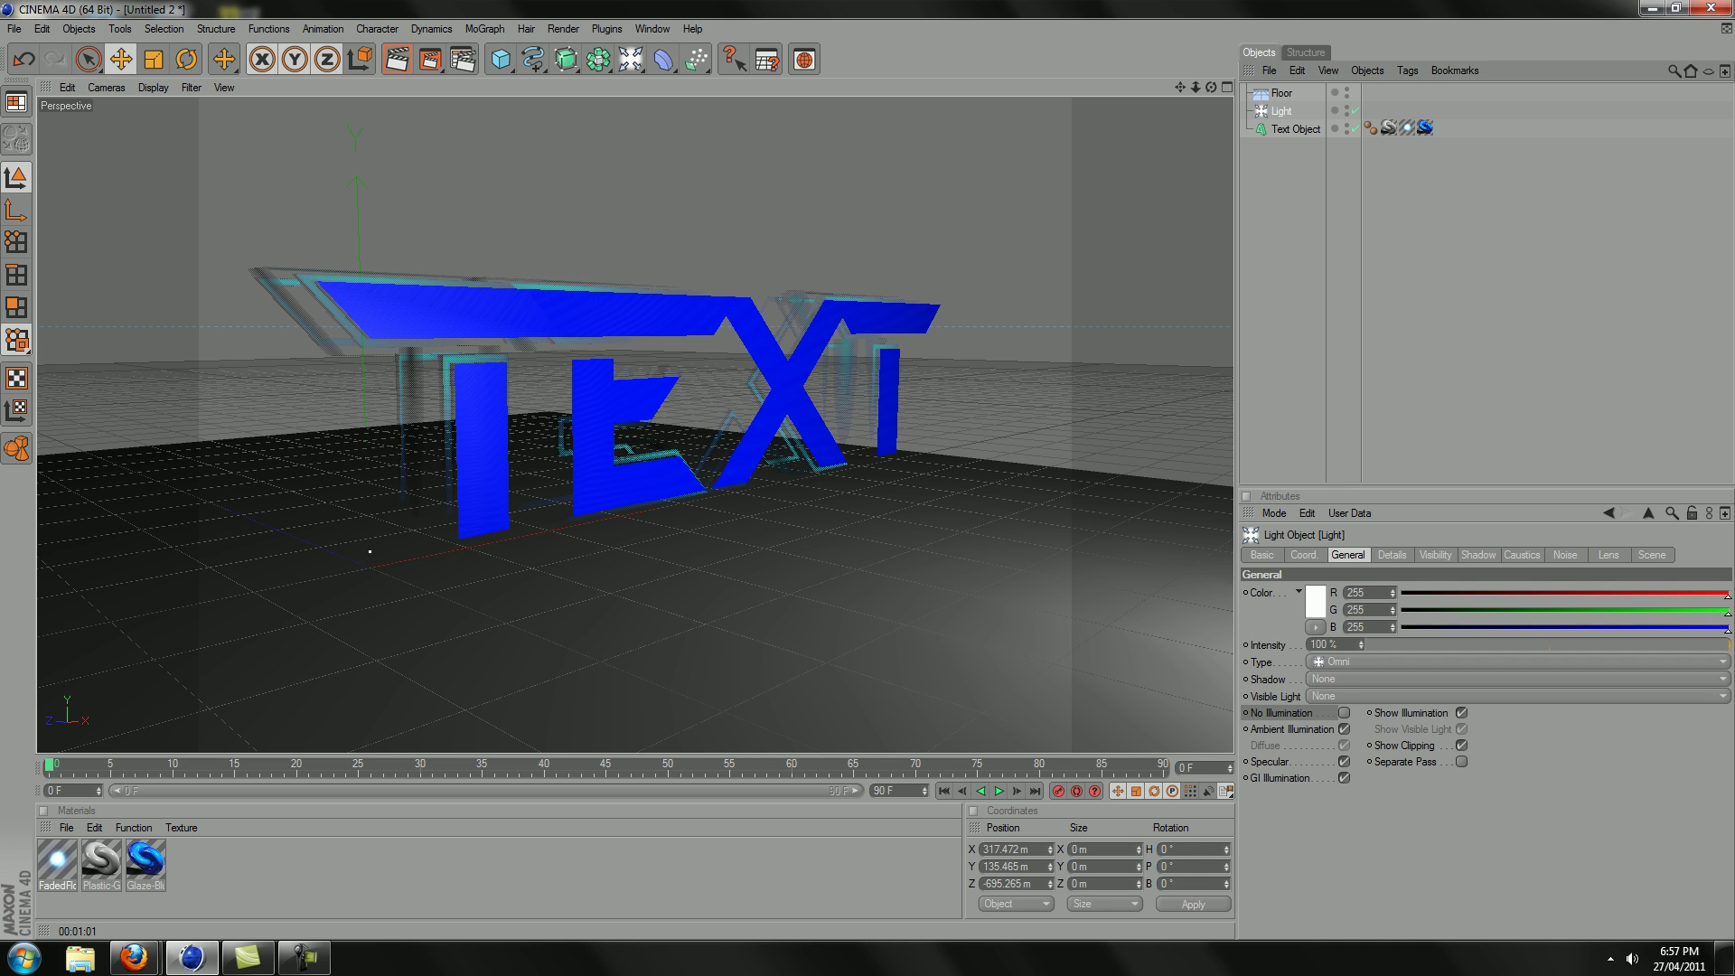
left_click(1355, 679)
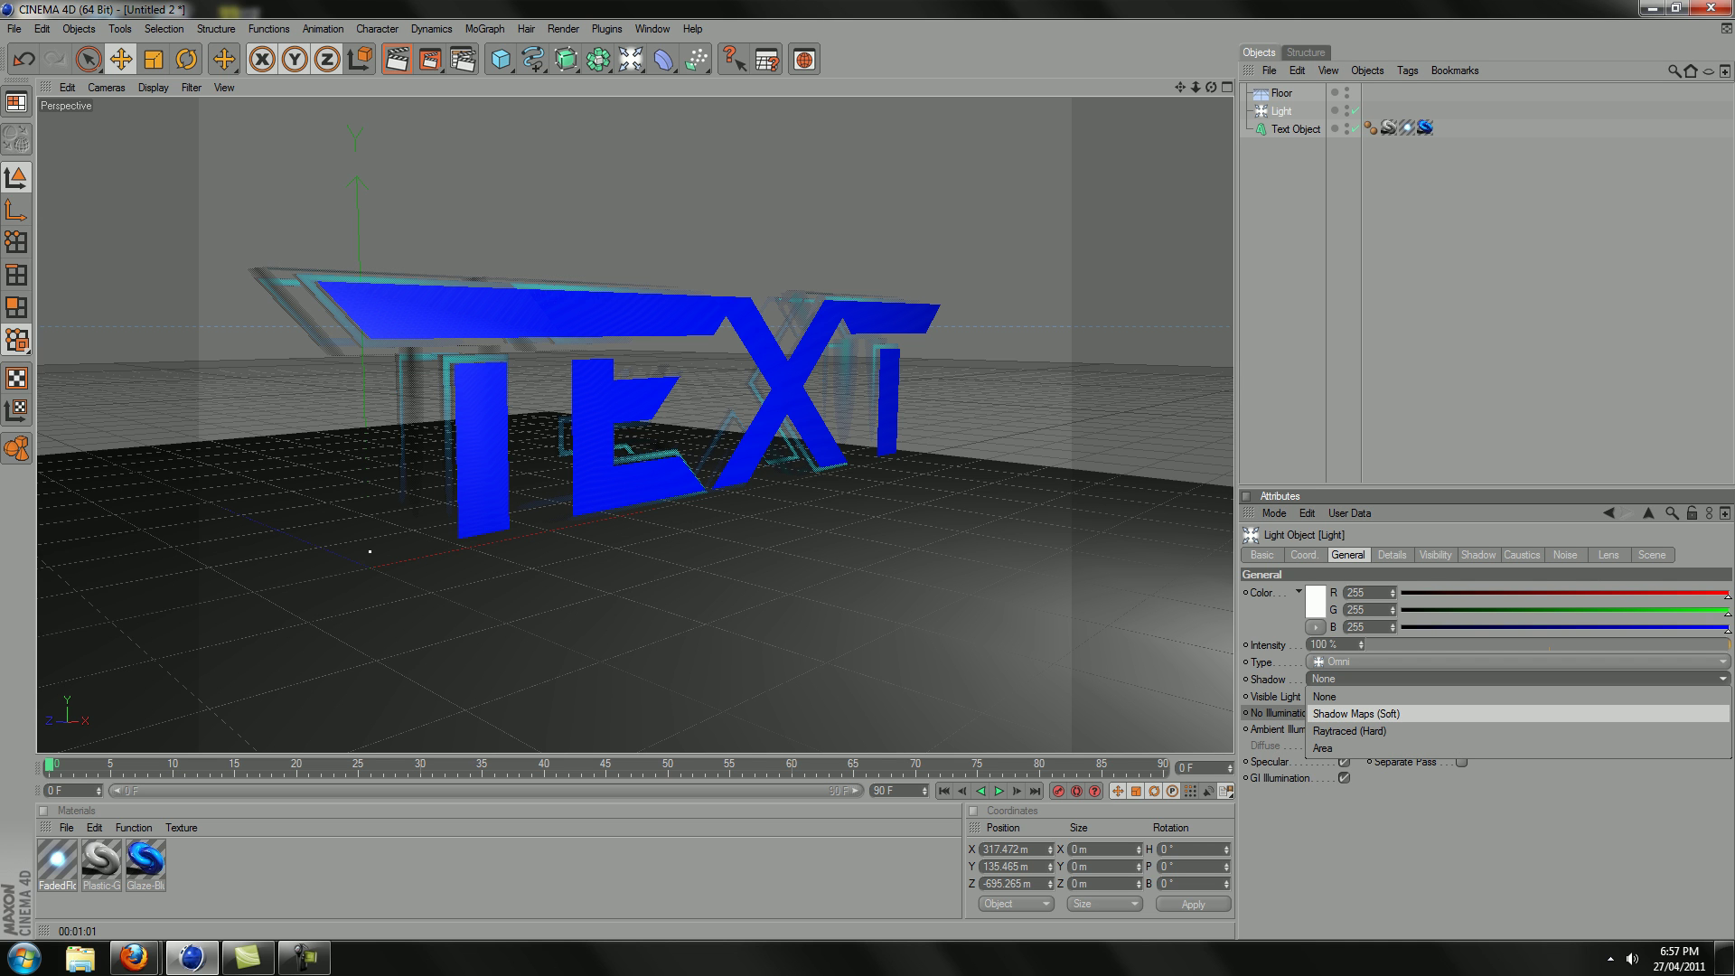
left_click(1355, 714)
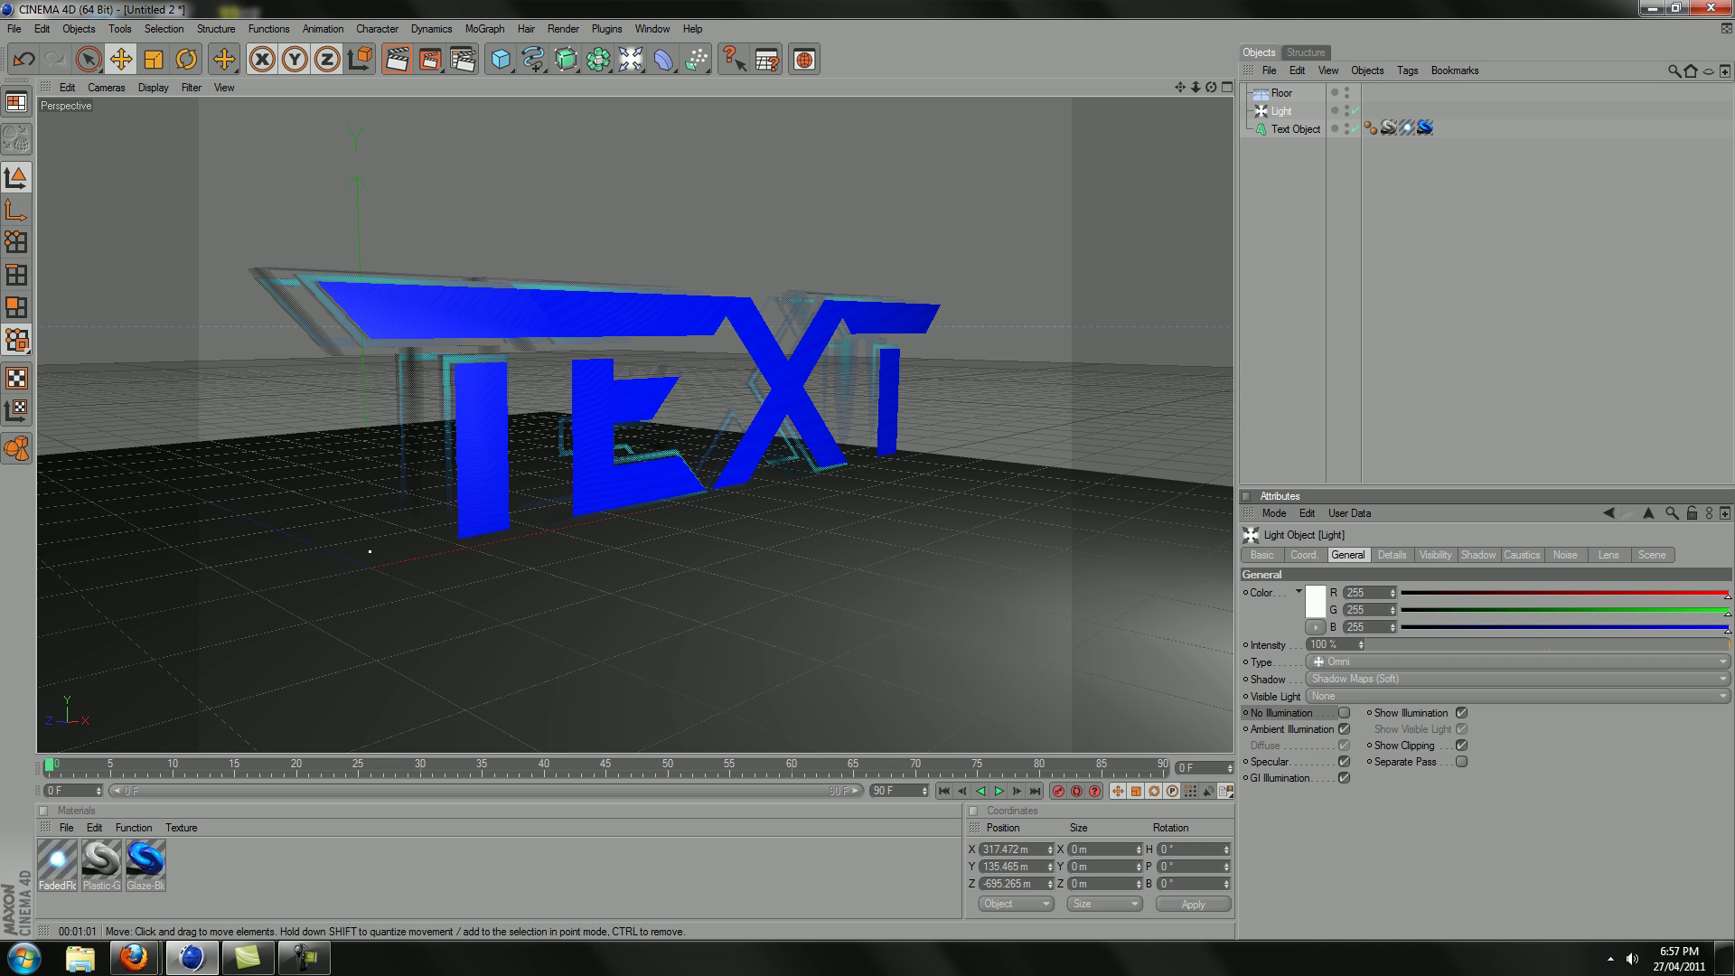
left_click(859, 208)
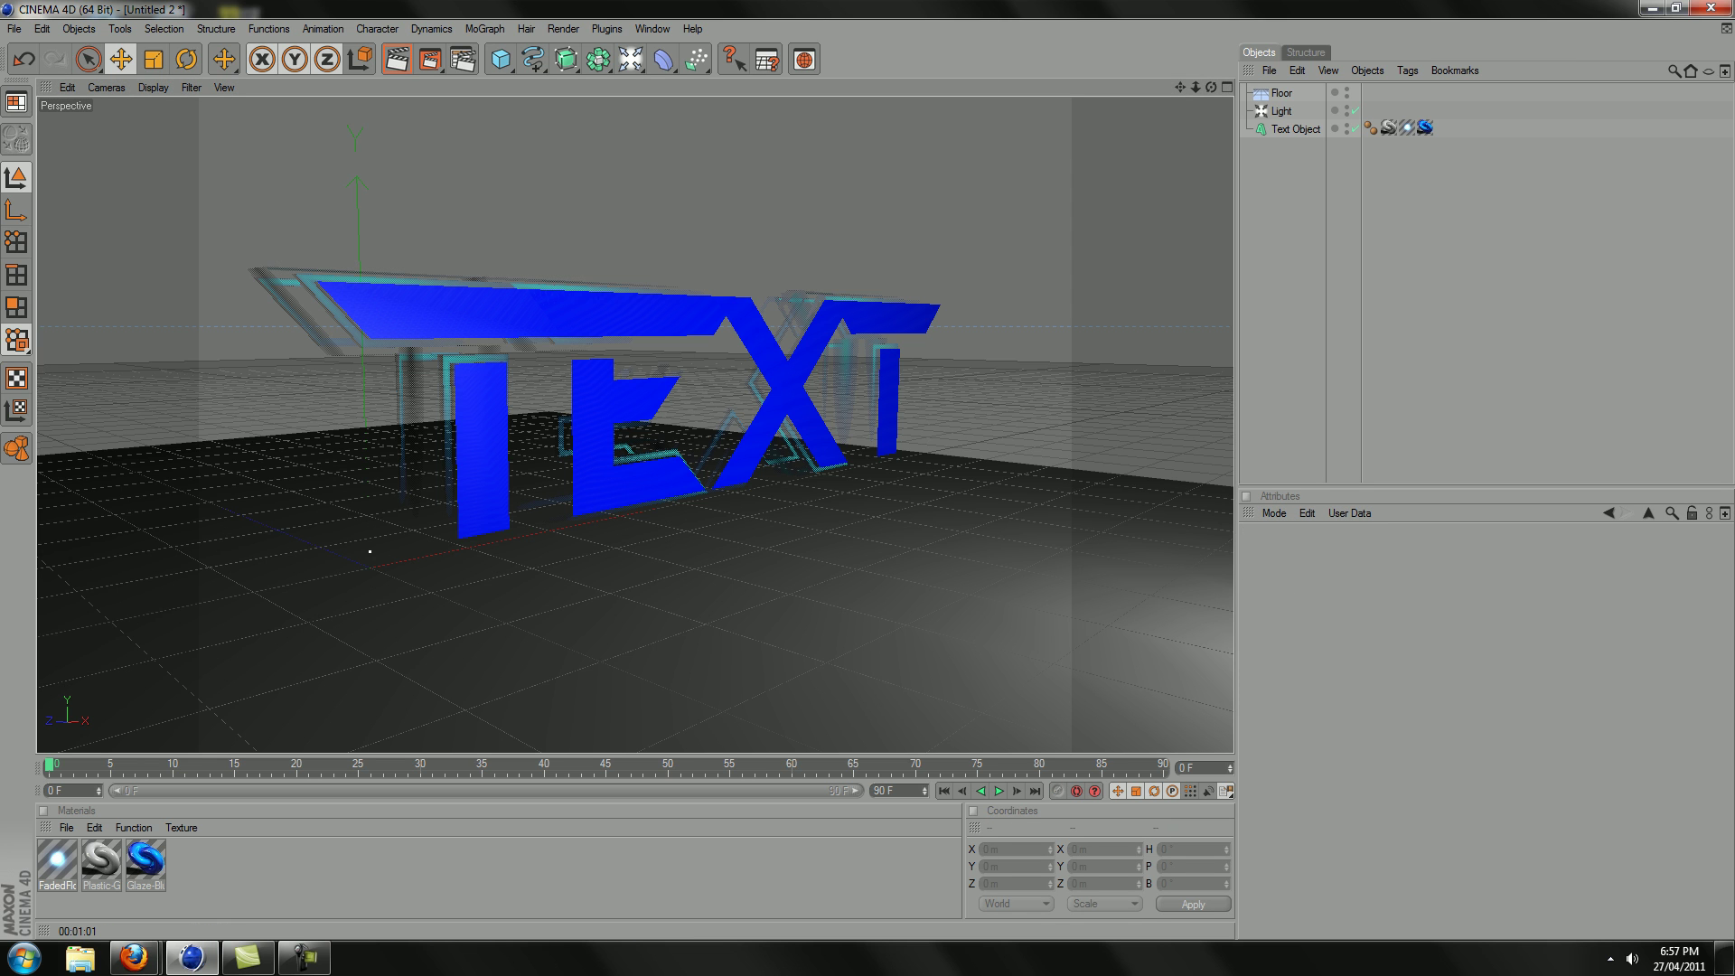
Step: Test-render the text from a higher, more angled viewpoint to check the soft shadows, and return to the editor view
left_click_drag(1212, 87, 1228, 125)
key("ctrl+r")
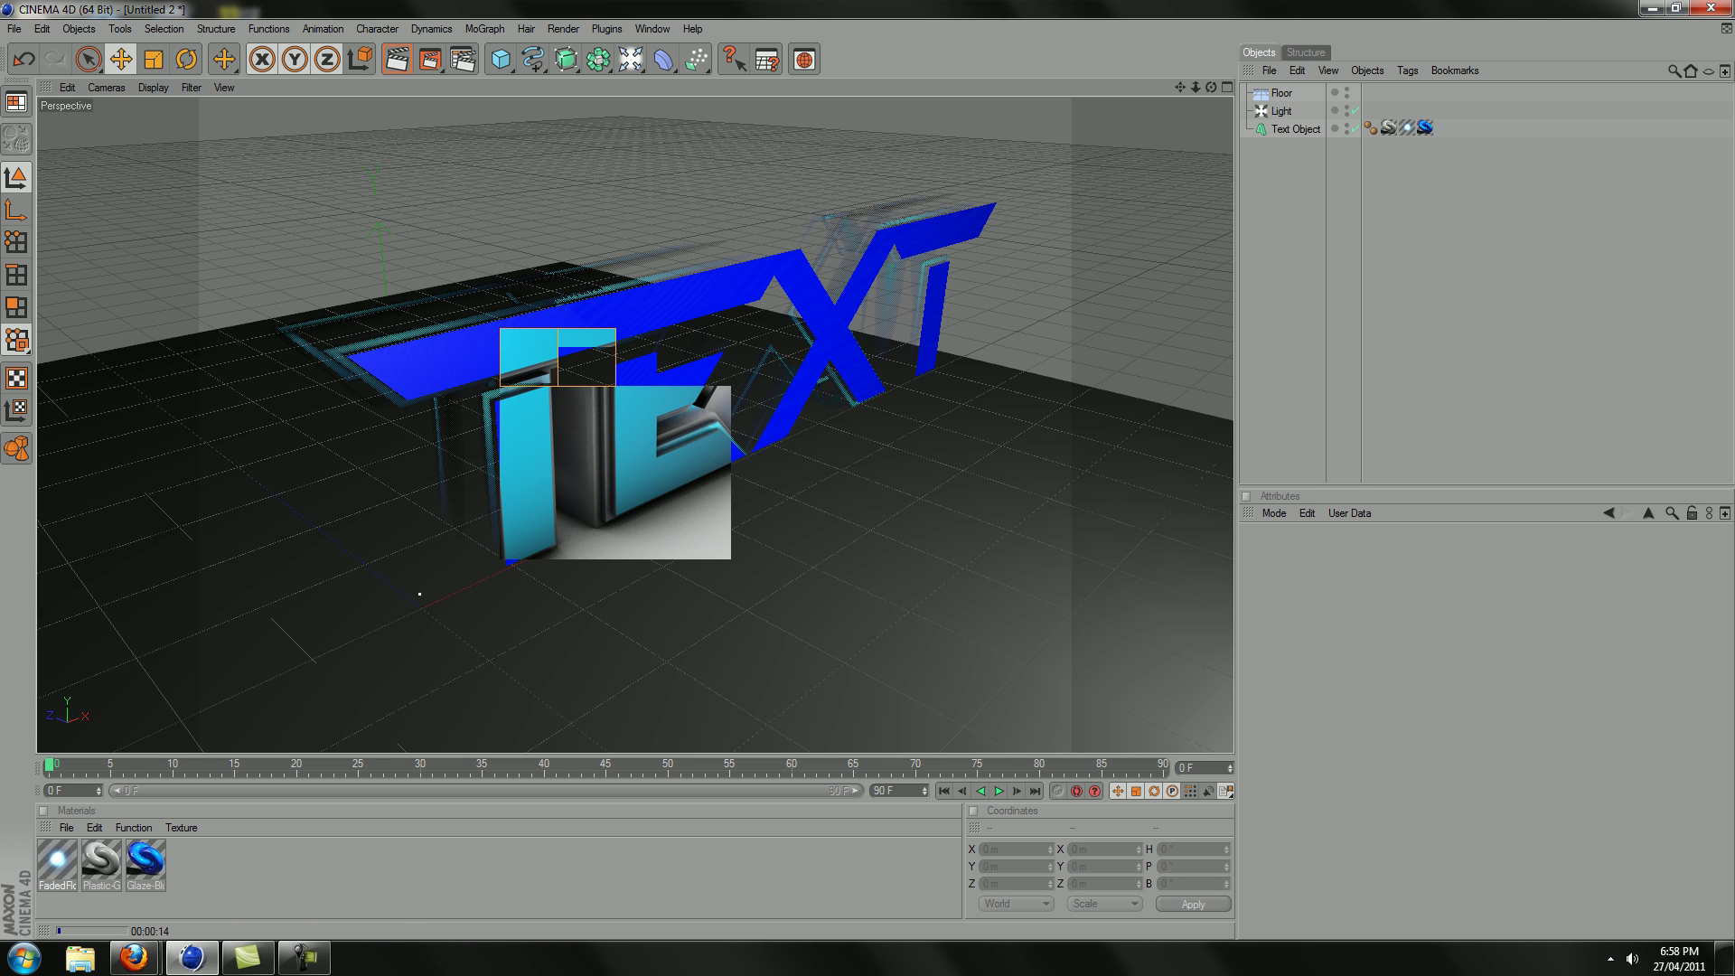
mouse_move(248, 957)
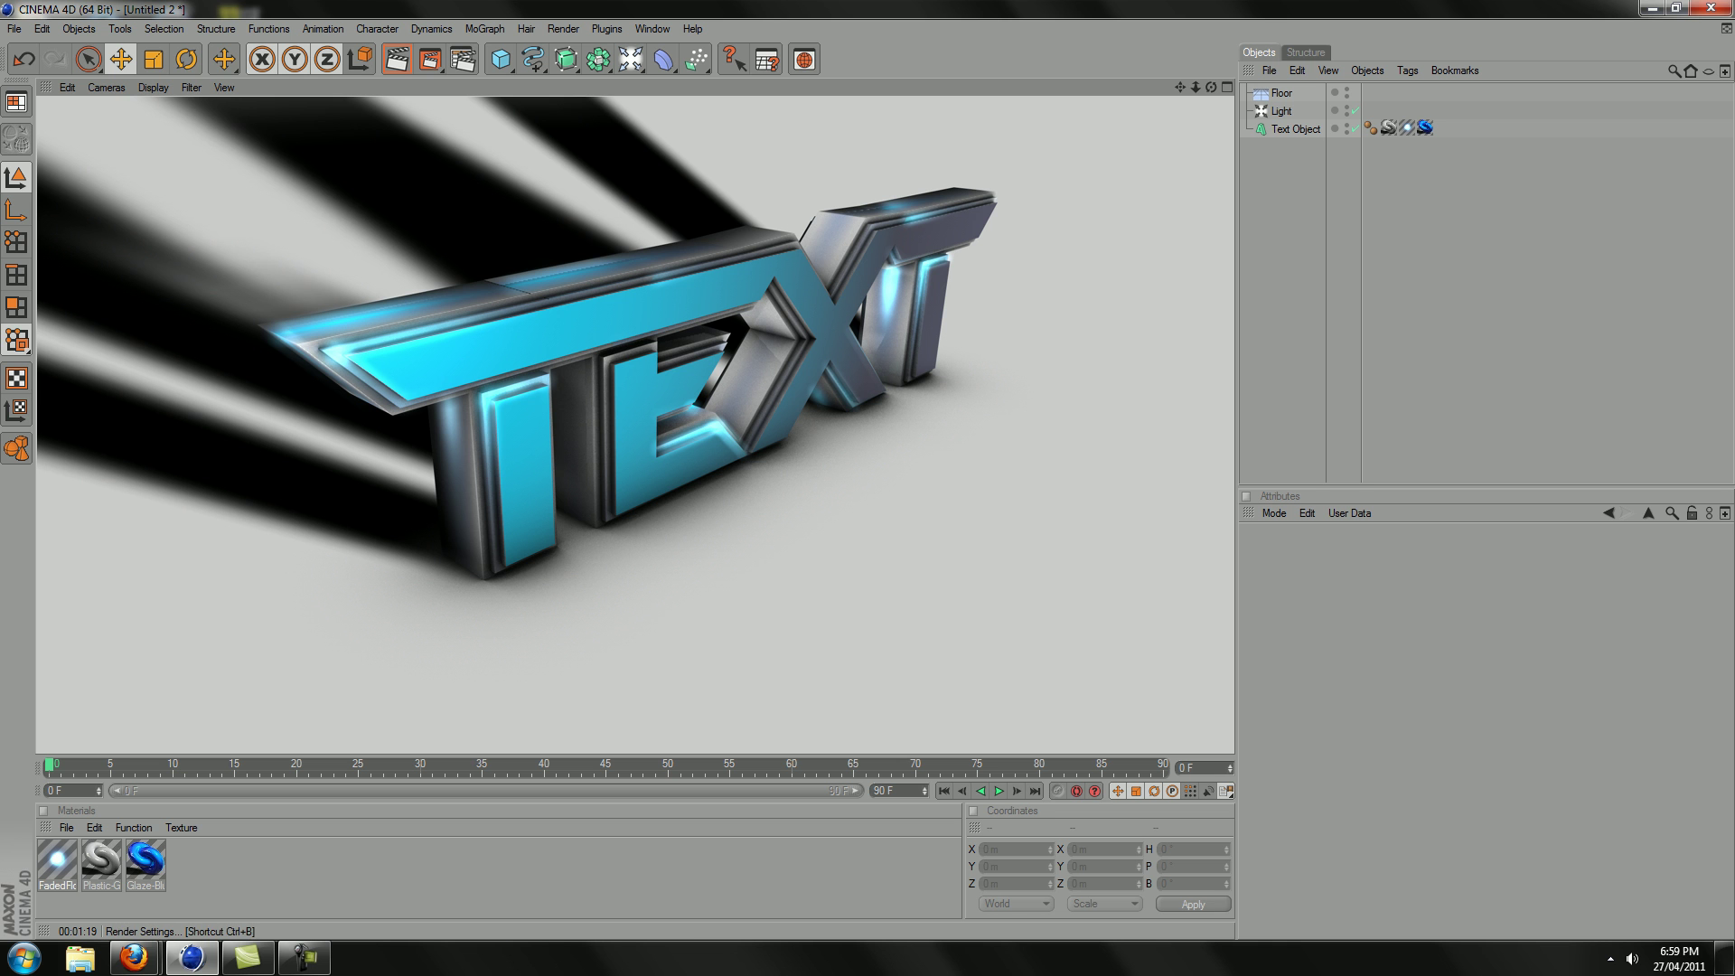
key("a")
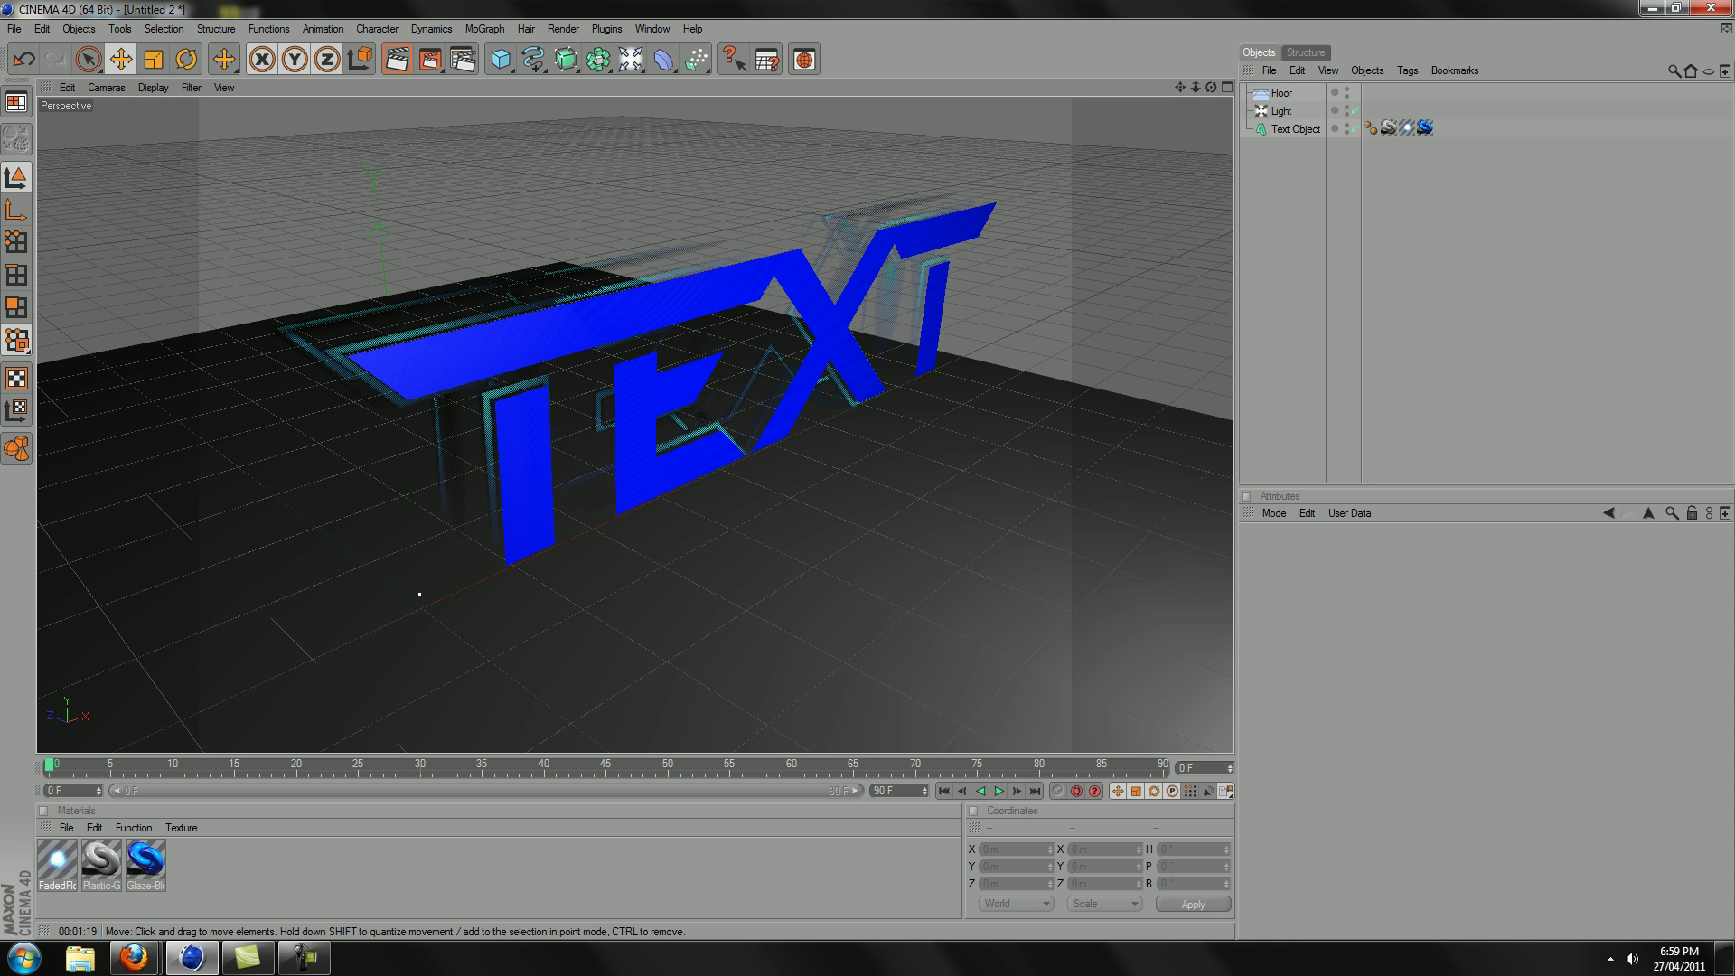